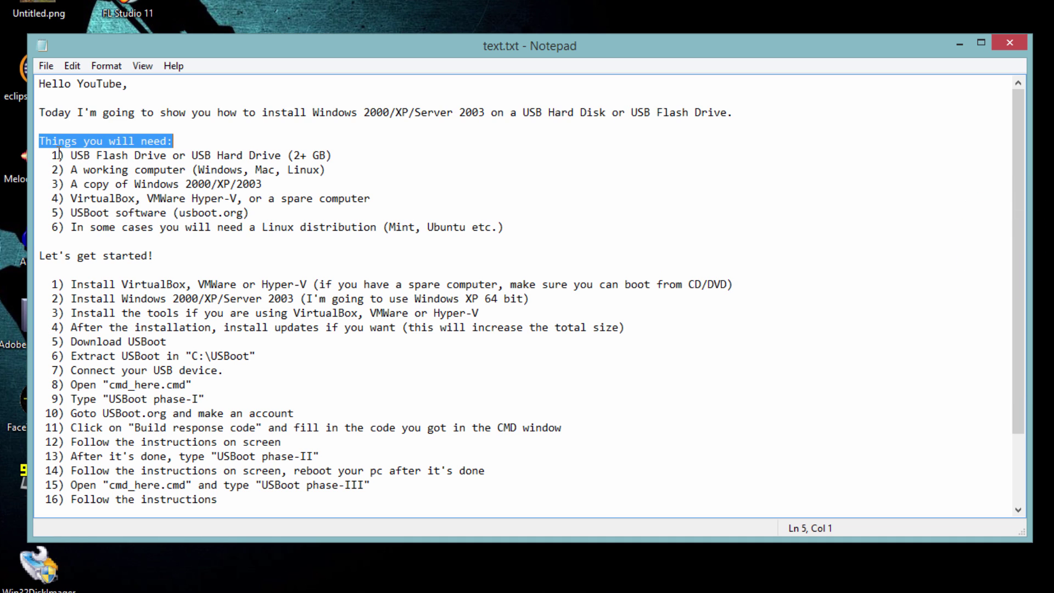
Step: Highlight the tutorial's requirements list, the 'Let's get started!' heading and the first two steps
left_click_drag(59, 153, 377, 158)
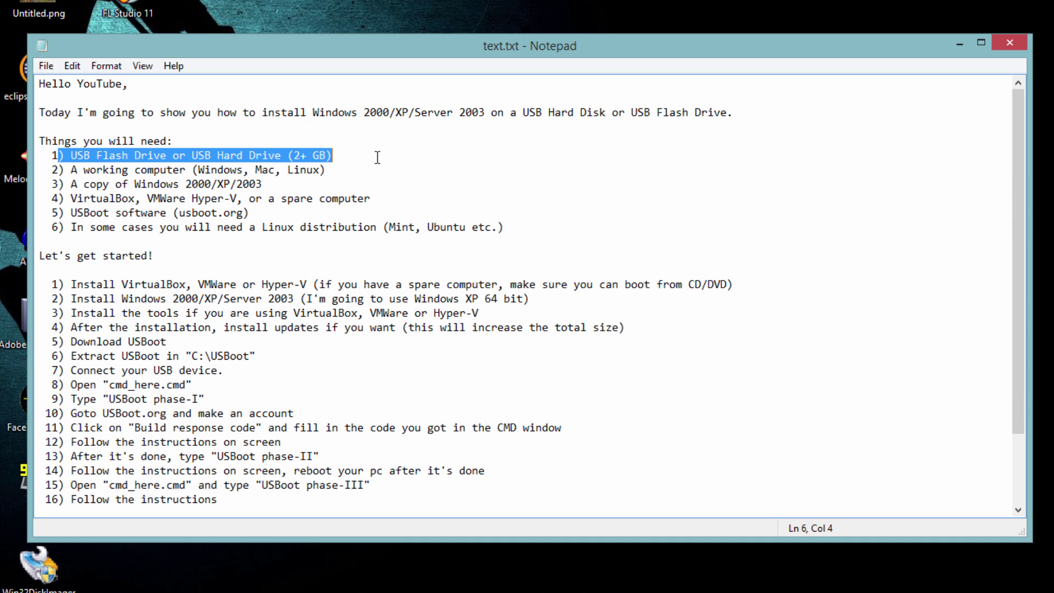
left_click_drag(53, 170, 343, 171)
left_click_drag(53, 185, 313, 184)
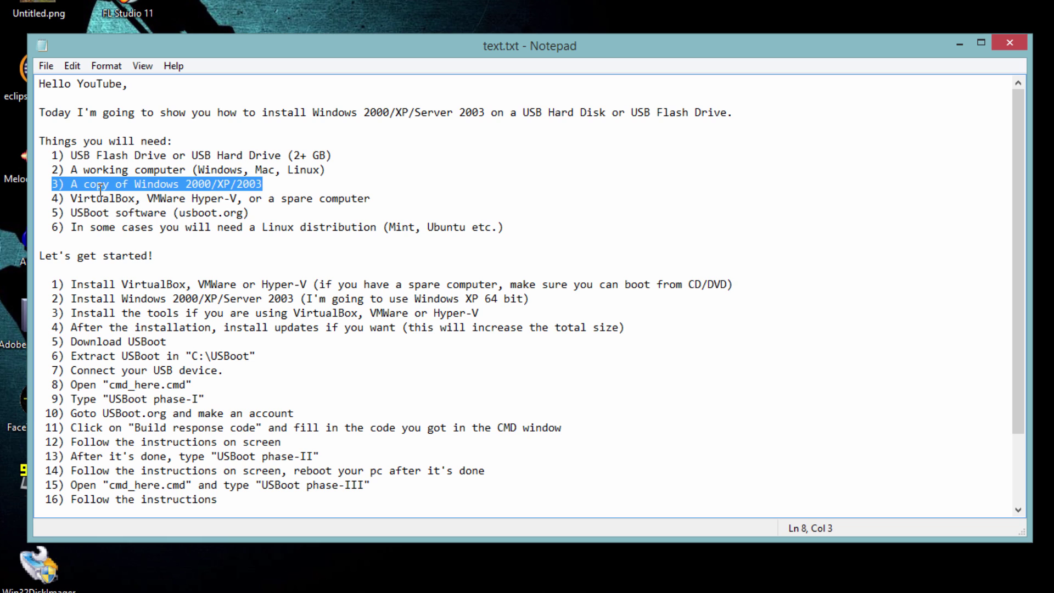
left_click_drag(52, 198, 374, 200)
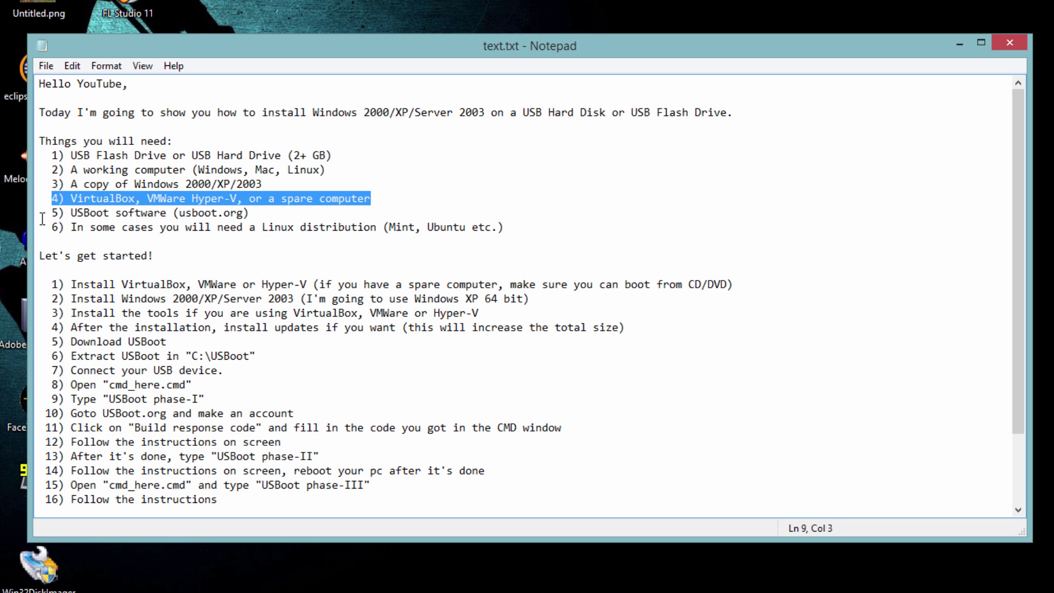
left_click_drag(53, 213, 261, 211)
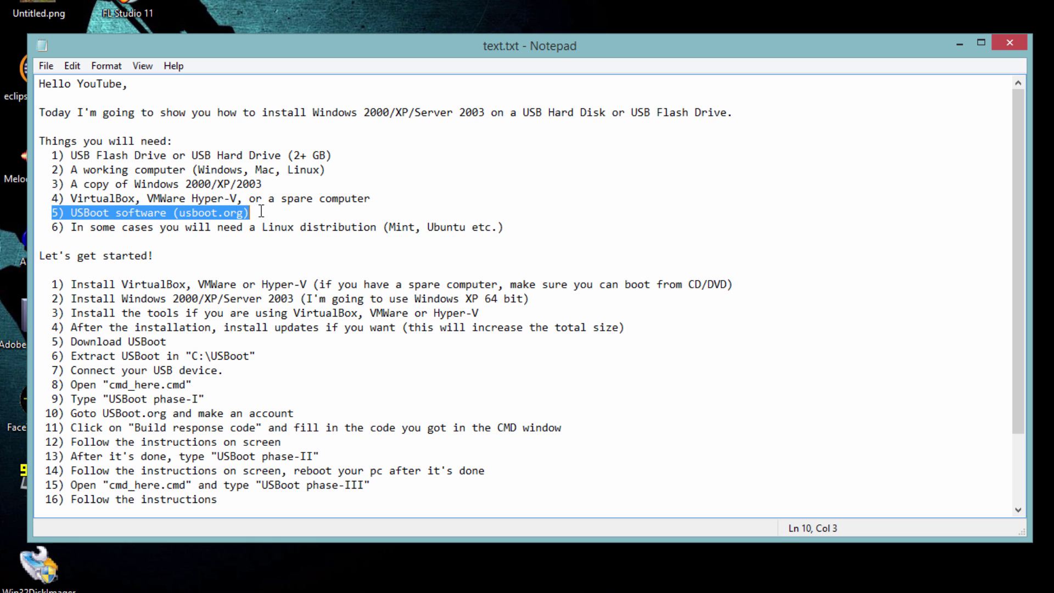
left_click_drag(51, 227, 520, 225)
left_click_drag(39, 256, 194, 253)
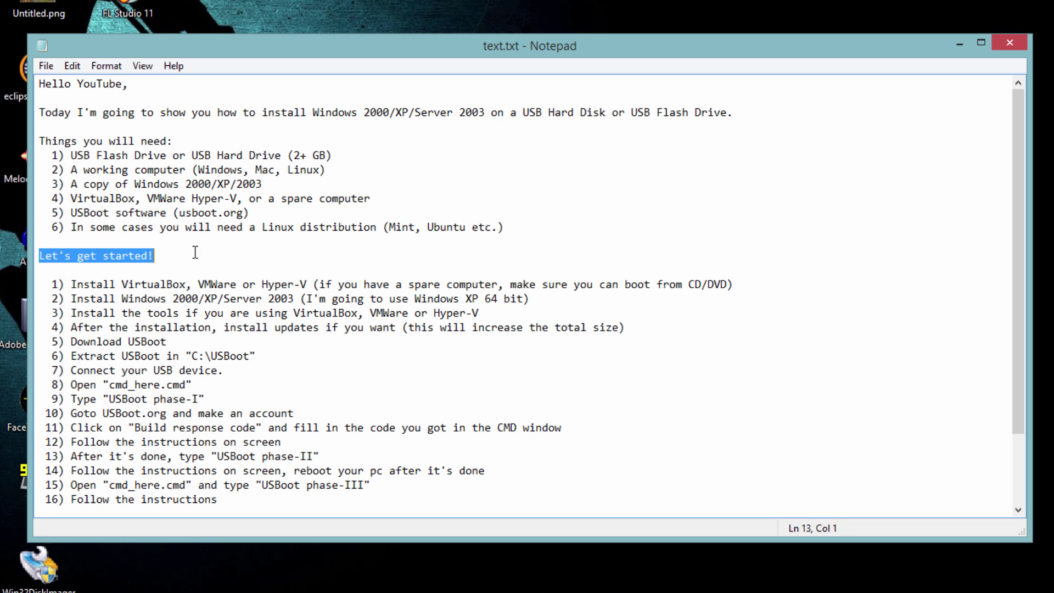
left_click_drag(53, 284, 745, 284)
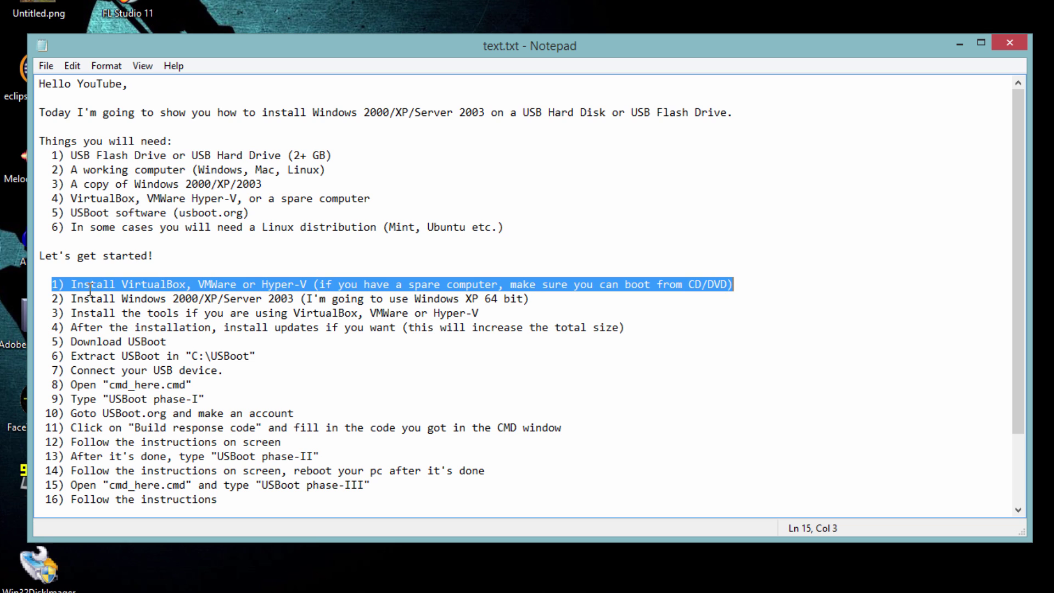
left_click_drag(54, 301, 530, 300)
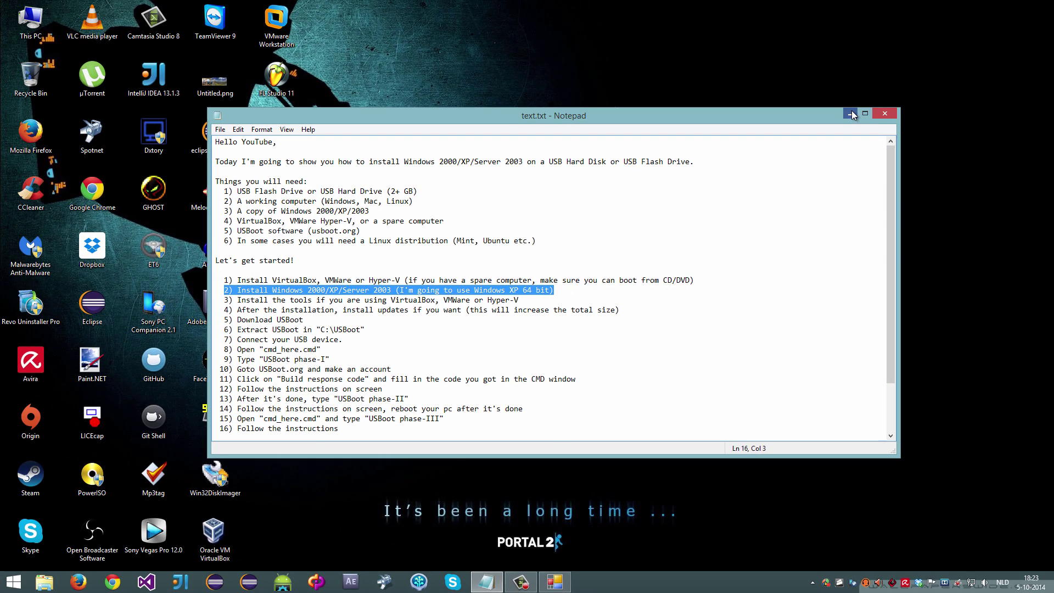
Step: Launch VMware Workstation and power on the Windows XP x64 virtual machine
left_click(851, 113)
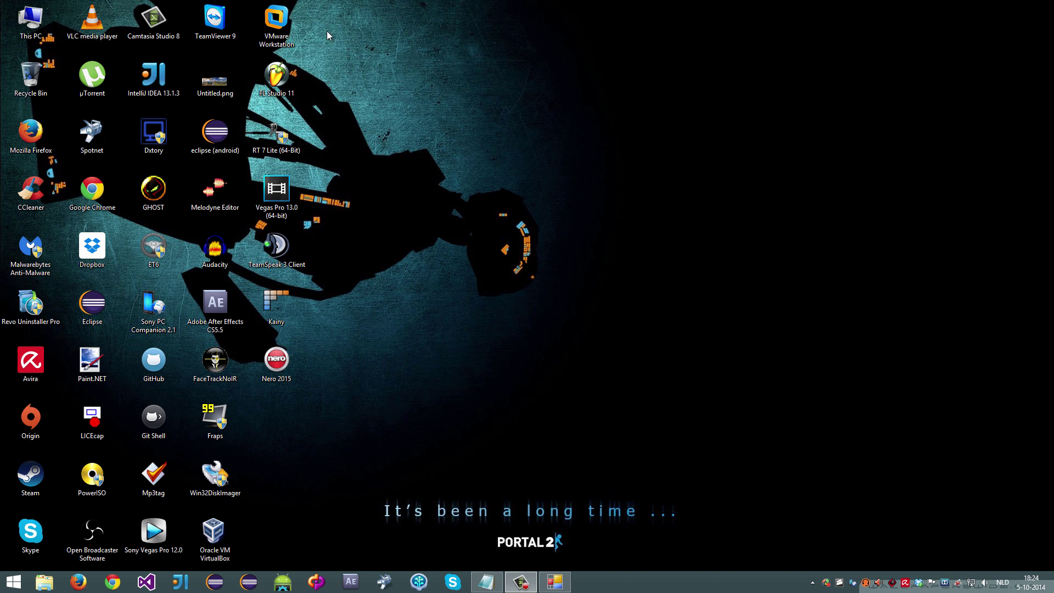
double_click(276, 21)
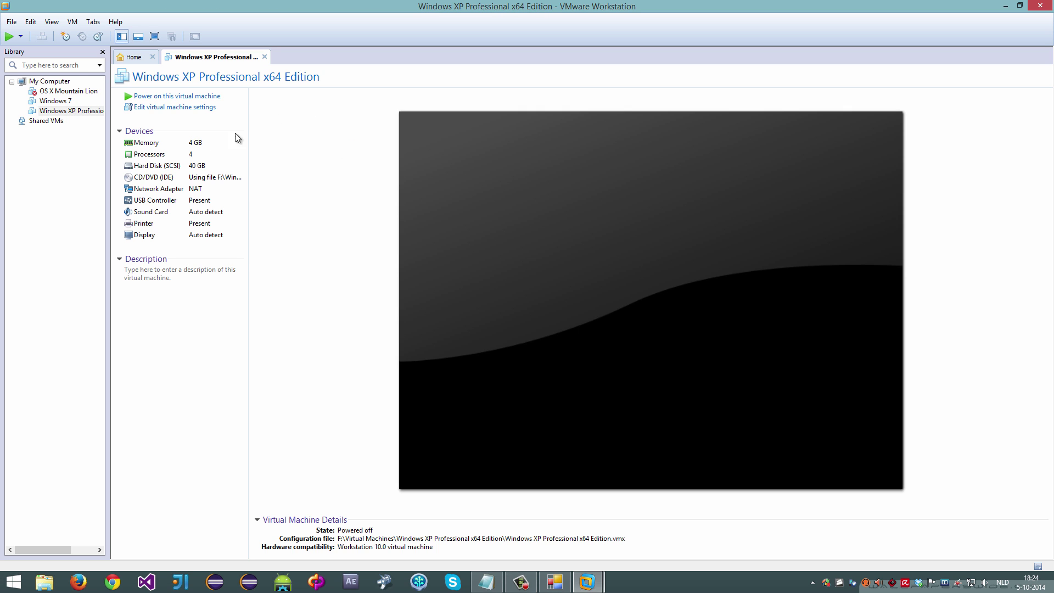
left_click(165, 97)
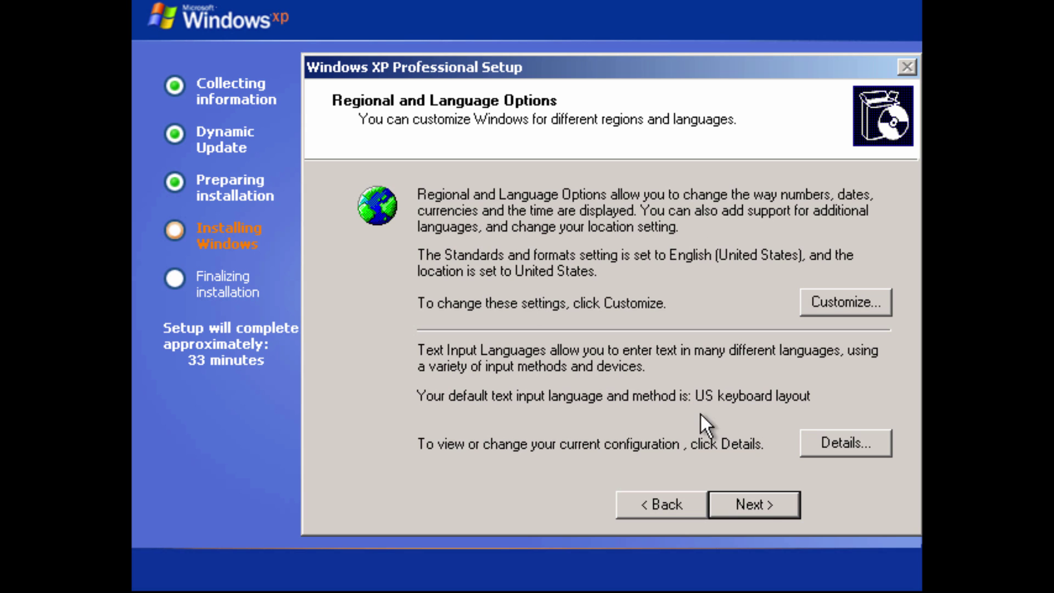
Step: Accept the default regional settings and owner name, then enter the 25-character product key
left_click(767, 515)
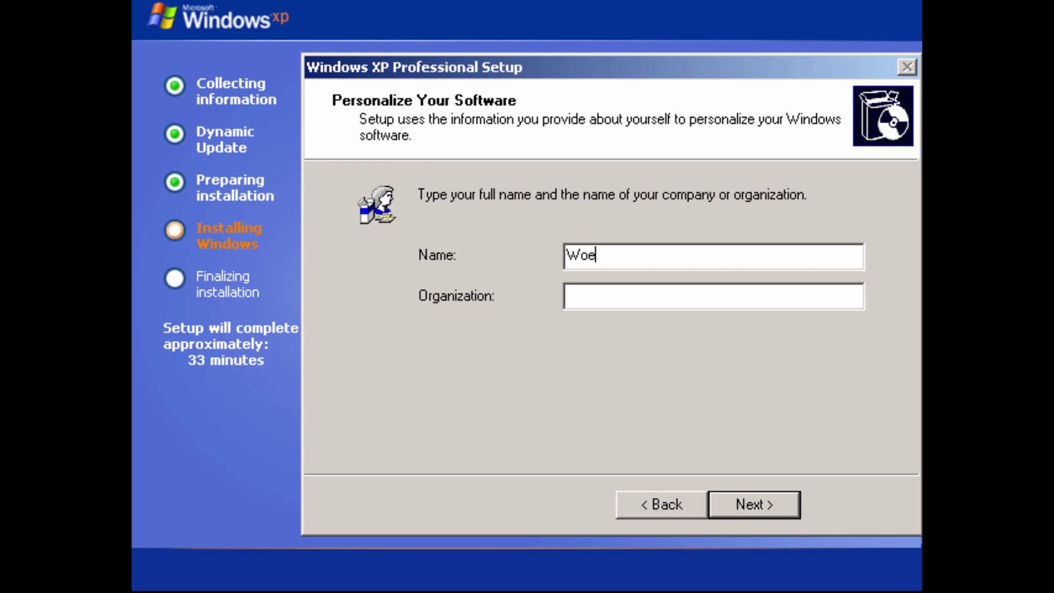
left_click(771, 515)
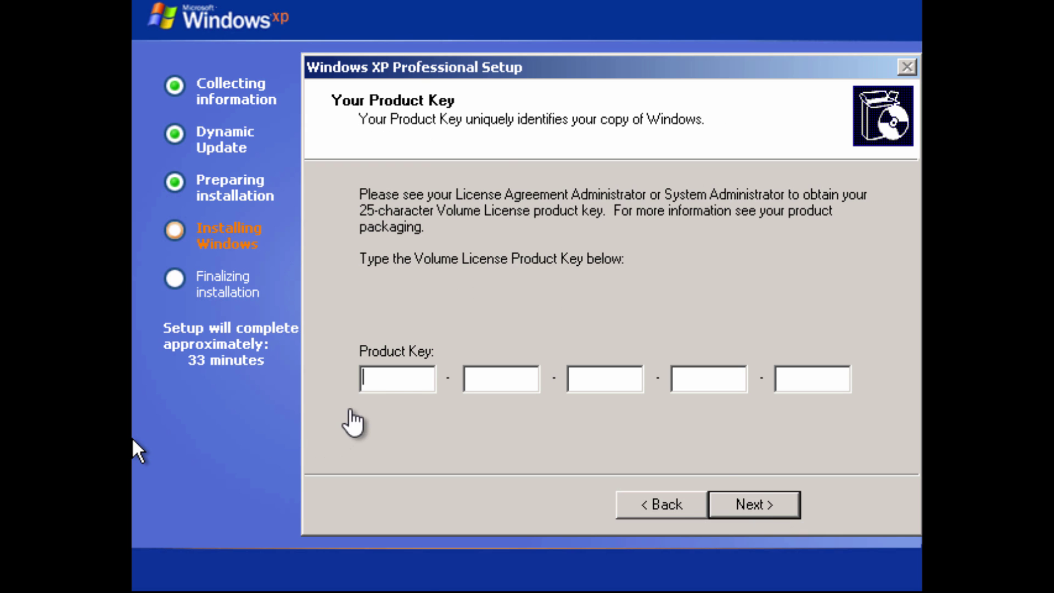
type("XXXXX")
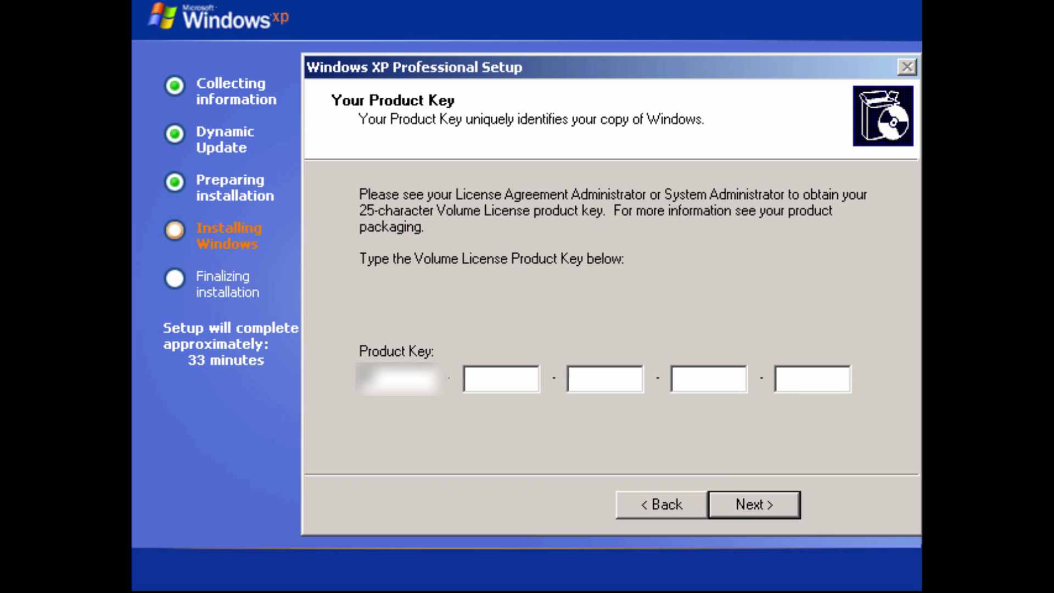
type("XXX")
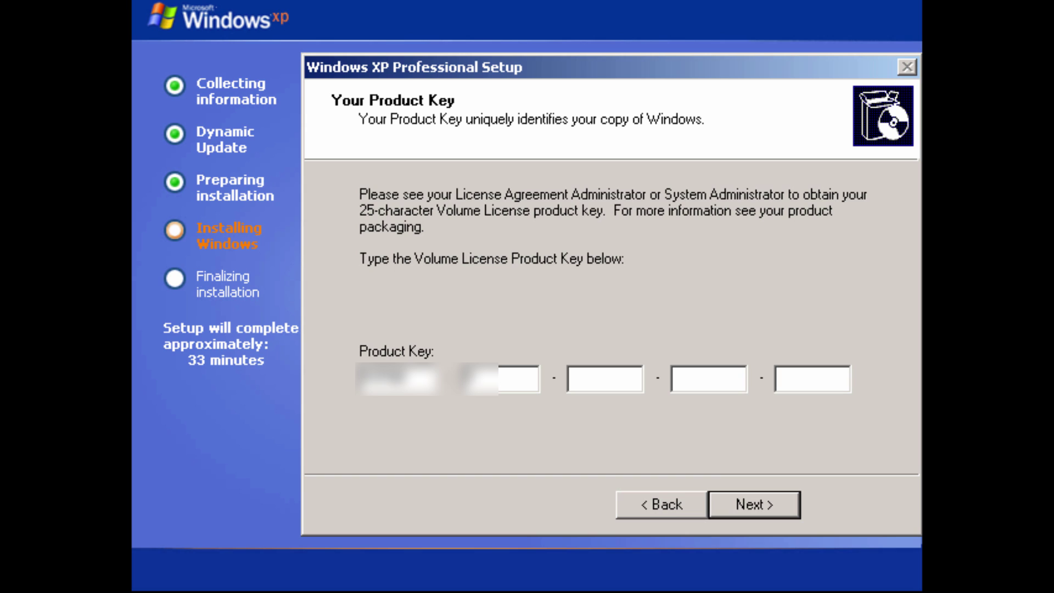
type("X")
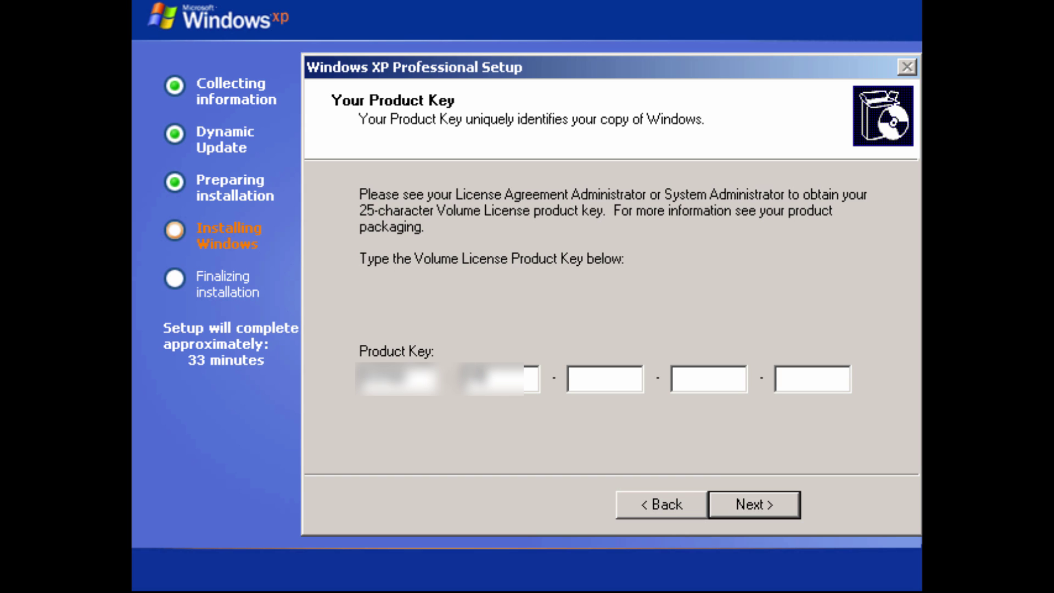
type("X")
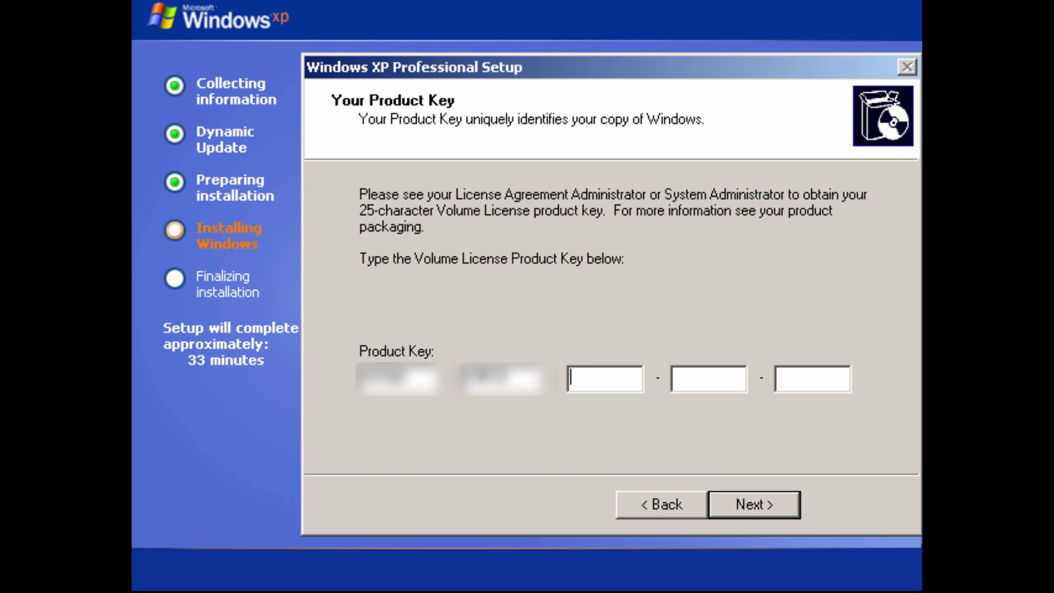
type("XXXXXX")
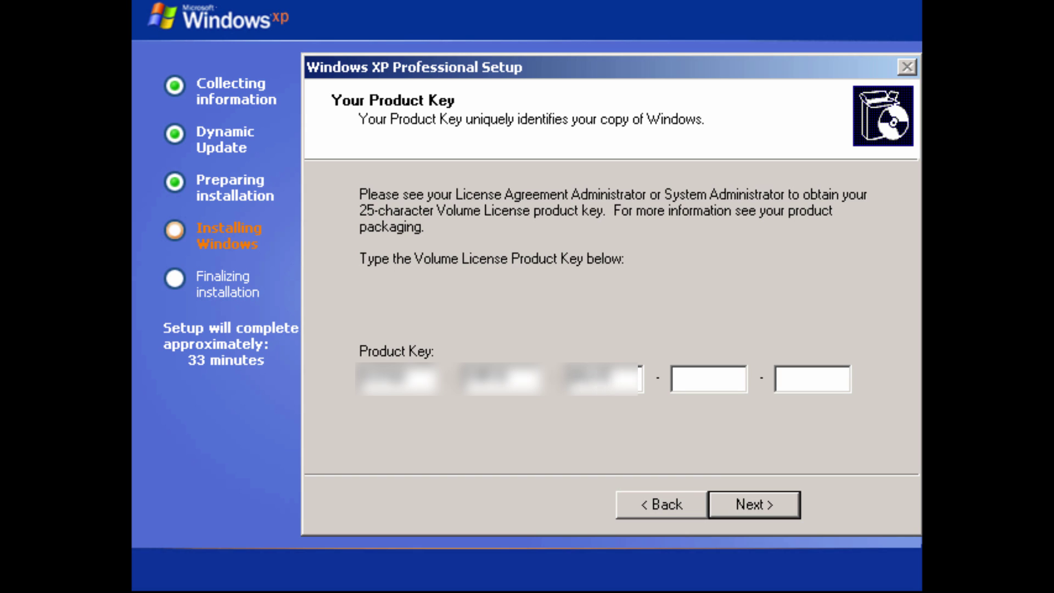
type("XXXX")
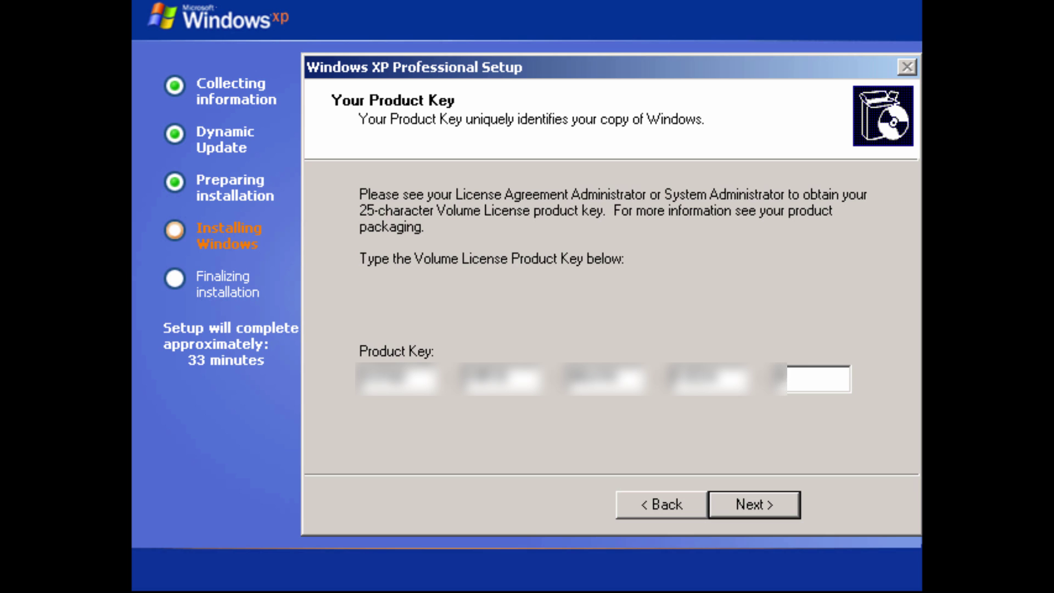
type("XX")
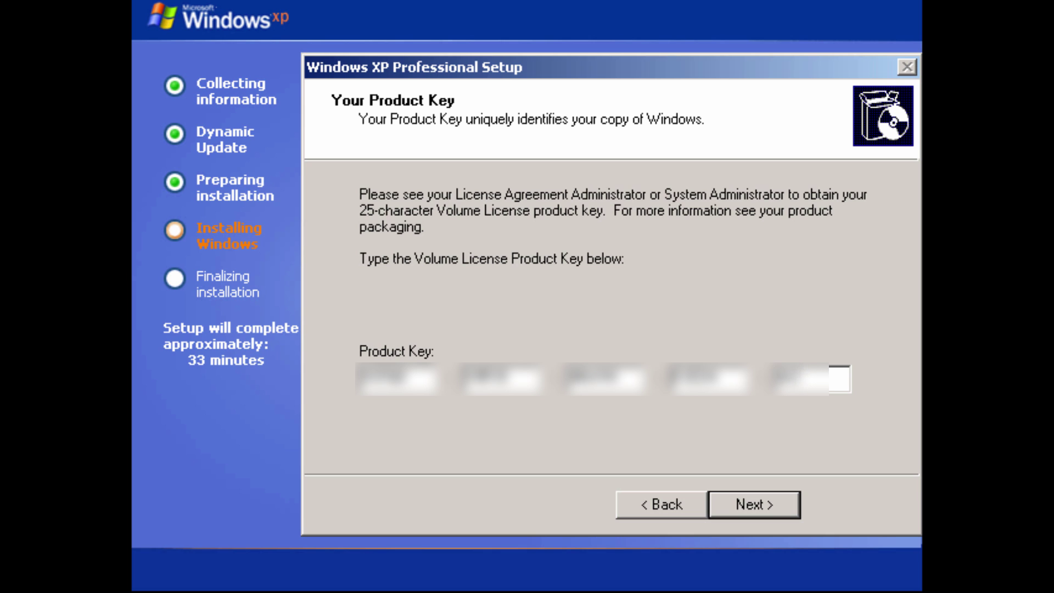
type("X")
key("Return")
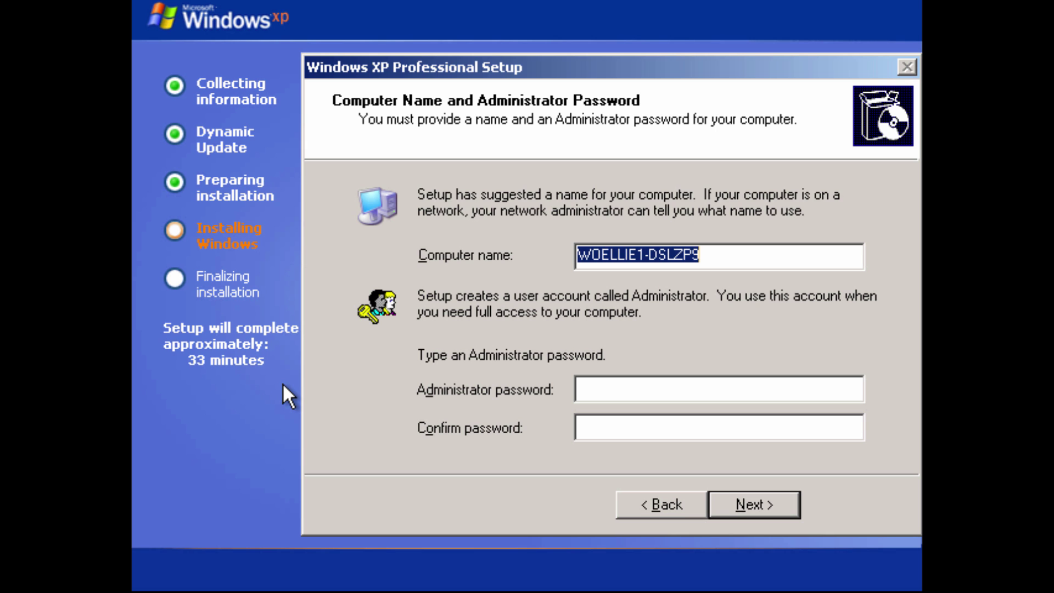
Step: Keep the suggested computer name and choose the GMT+01:00 Amsterdam, Berlin time zone
key("Return")
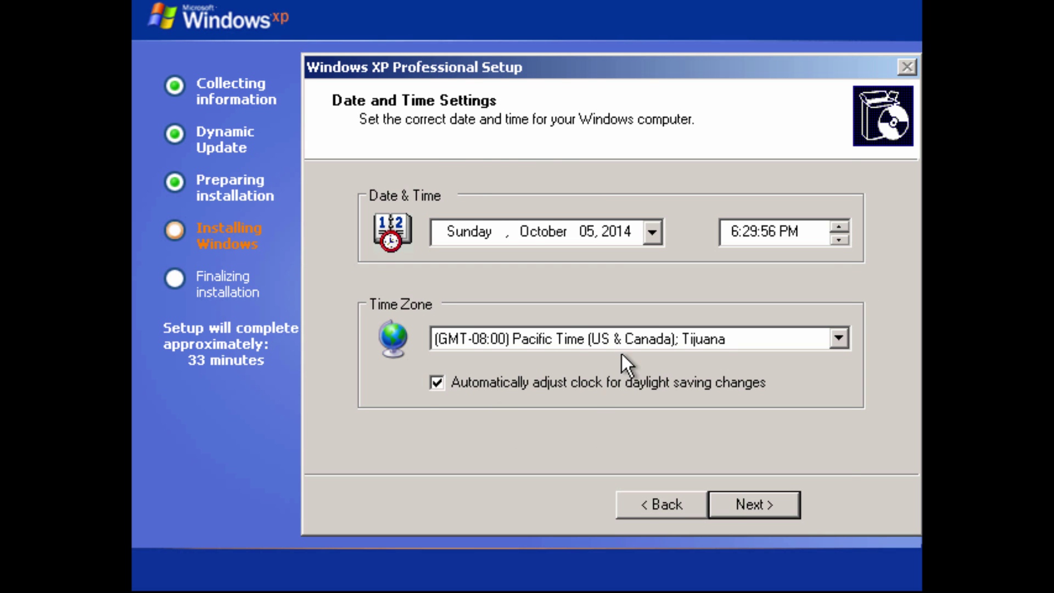
left_click(623, 345)
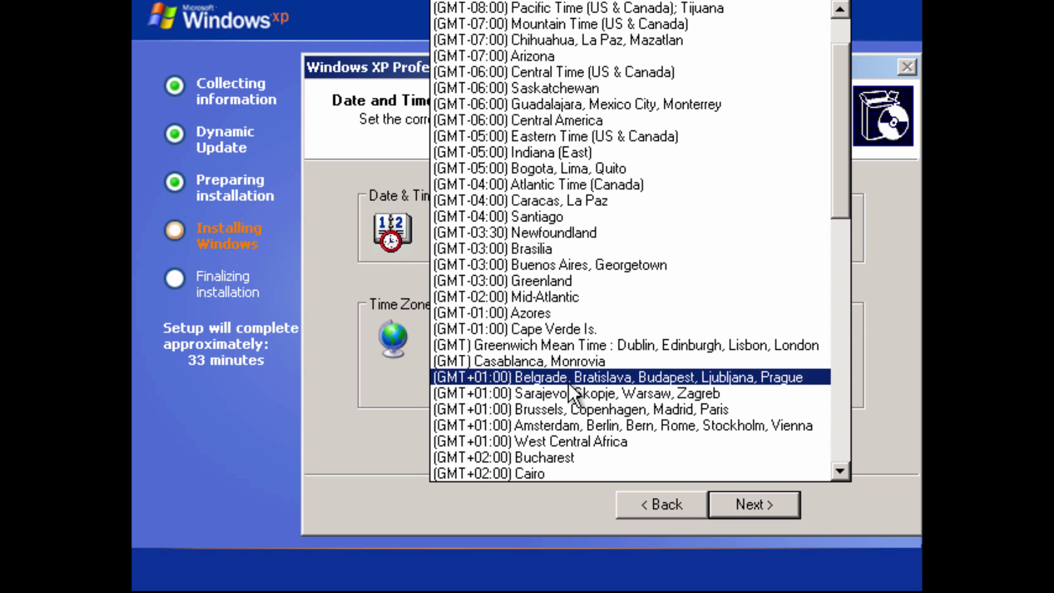
left_click(628, 428)
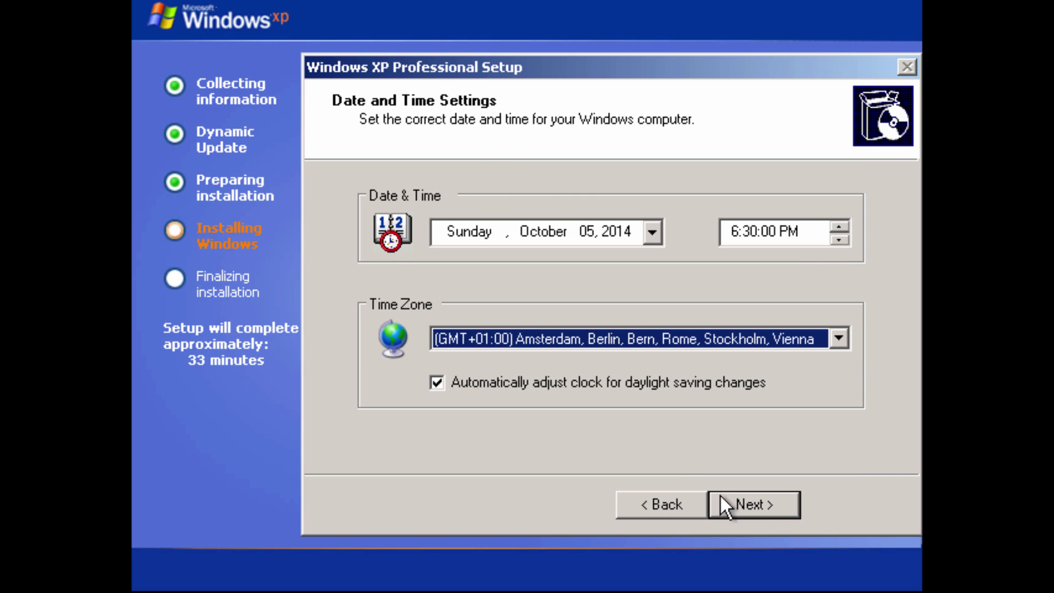
left_click(764, 507)
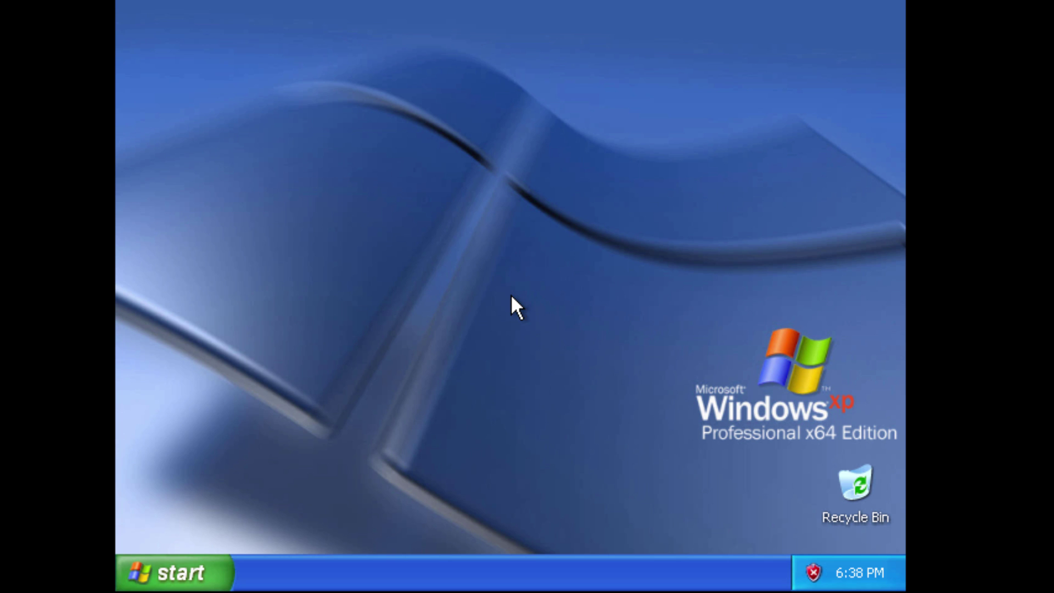
Step: Dismiss the Security Center, display and tour notifications and move the Recycle Bin to the upper-left
left_click(687, 518)
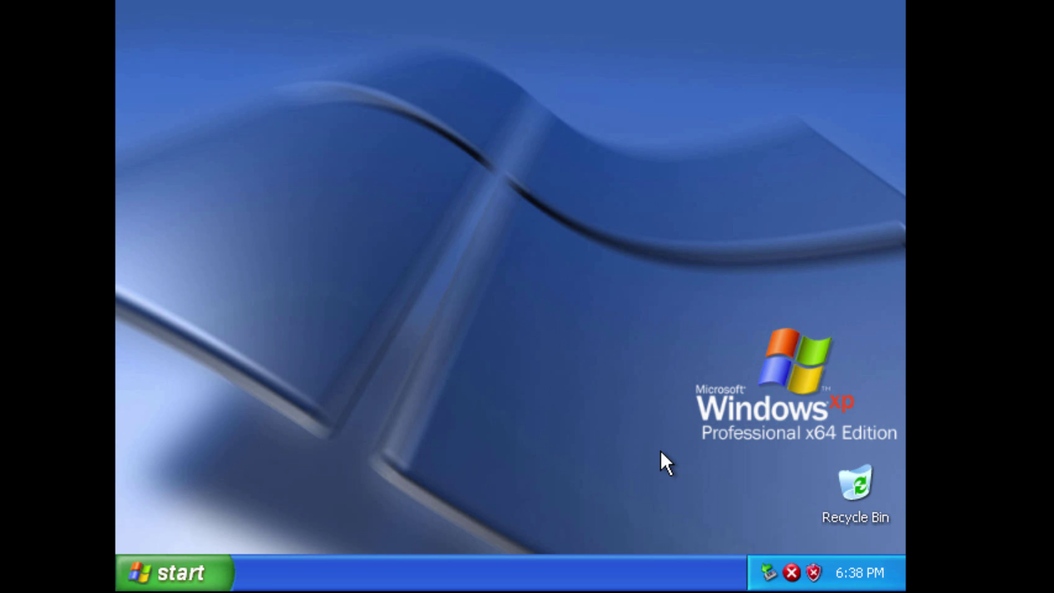
left_click(693, 492)
left_click(693, 490)
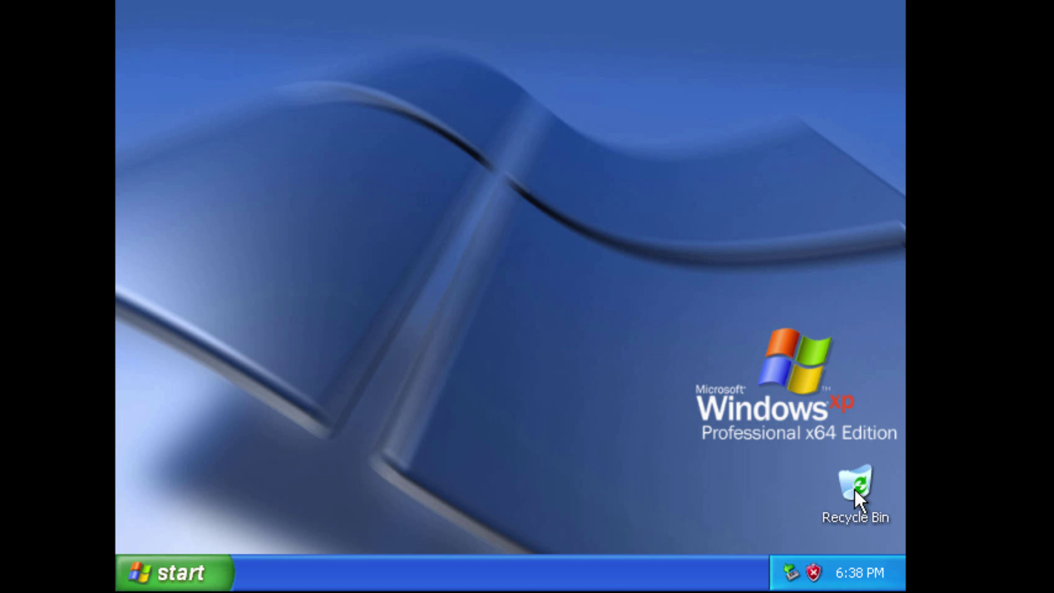
left_click_drag(855, 489, 239, 143)
left_click_drag(169, 95, 170, 95)
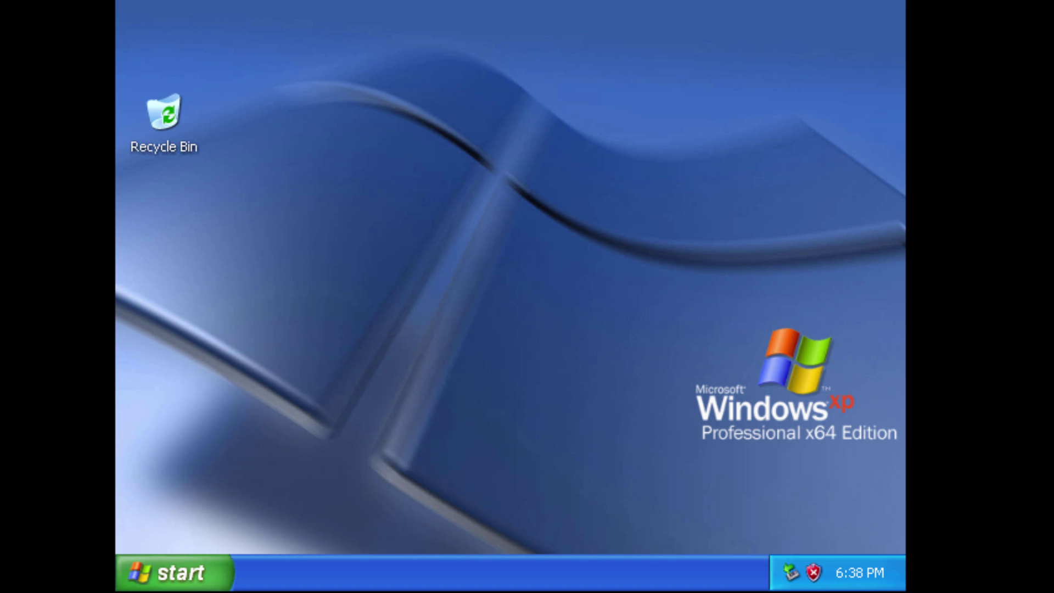
Step: Show My Computer on the guest desktop from the Start menu, then exit full-screen view
left_click(205, 576)
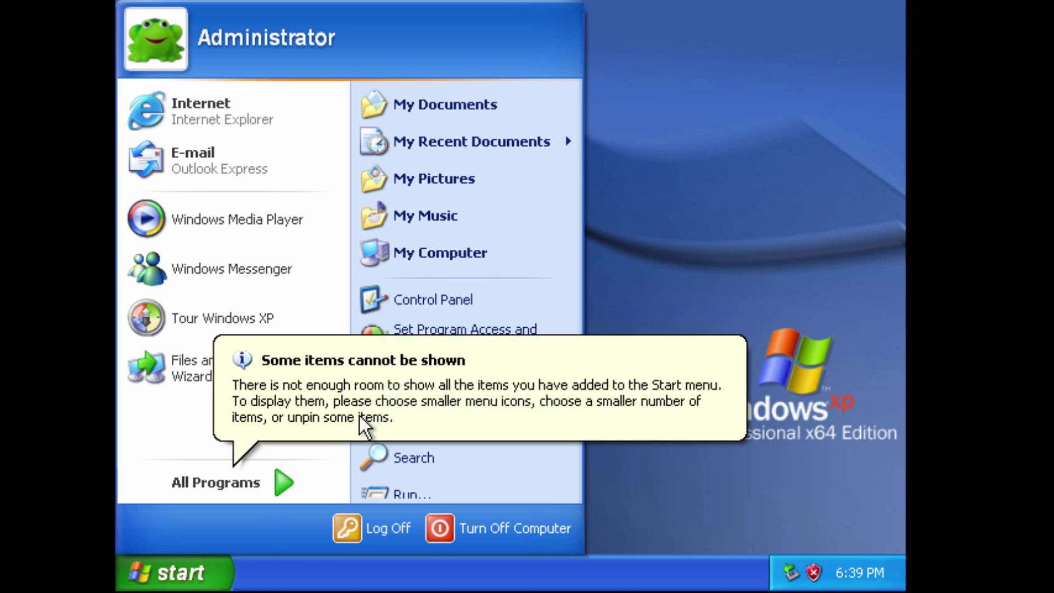
right_click(451, 238)
left_click(567, 398)
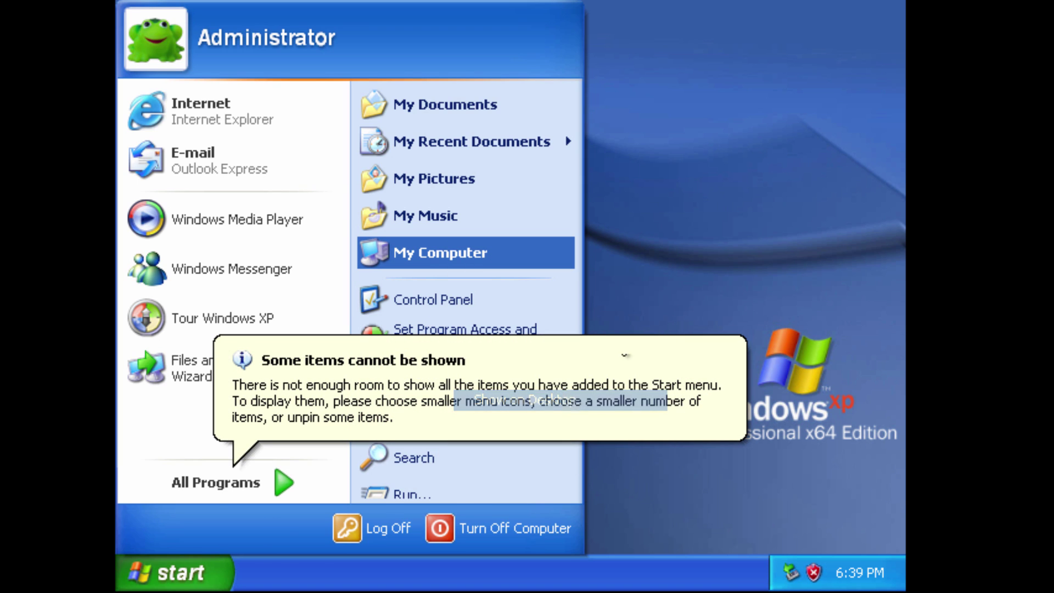
left_click(685, 174)
key("ctrl+alt+Return")
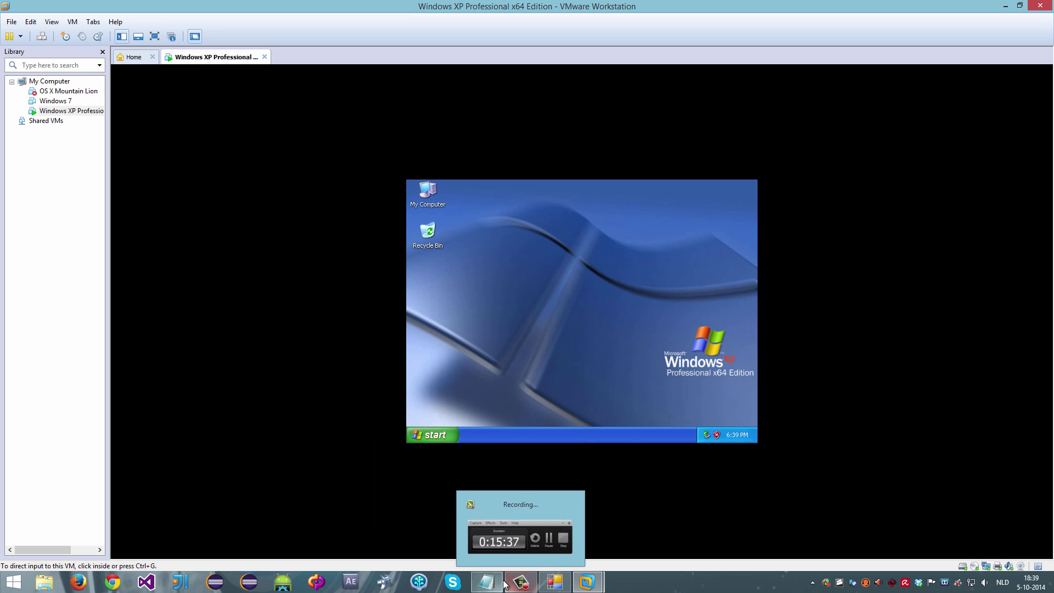
Step: Highlight step 3 about installing the tools in text.txt, then return to the VM
left_click(486, 582)
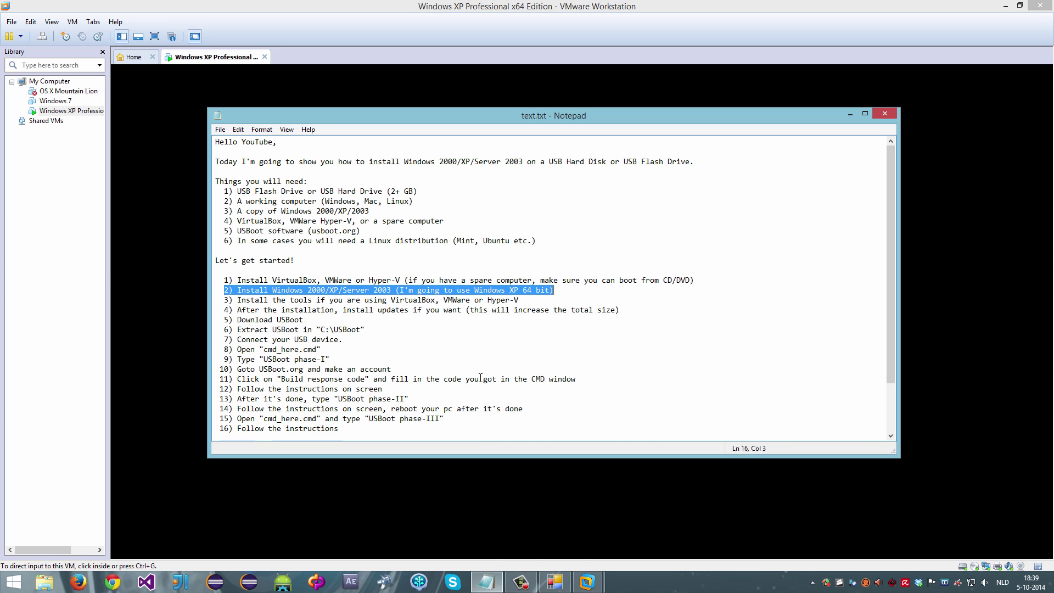
left_click_drag(224, 299, 512, 301)
left_click(571, 66)
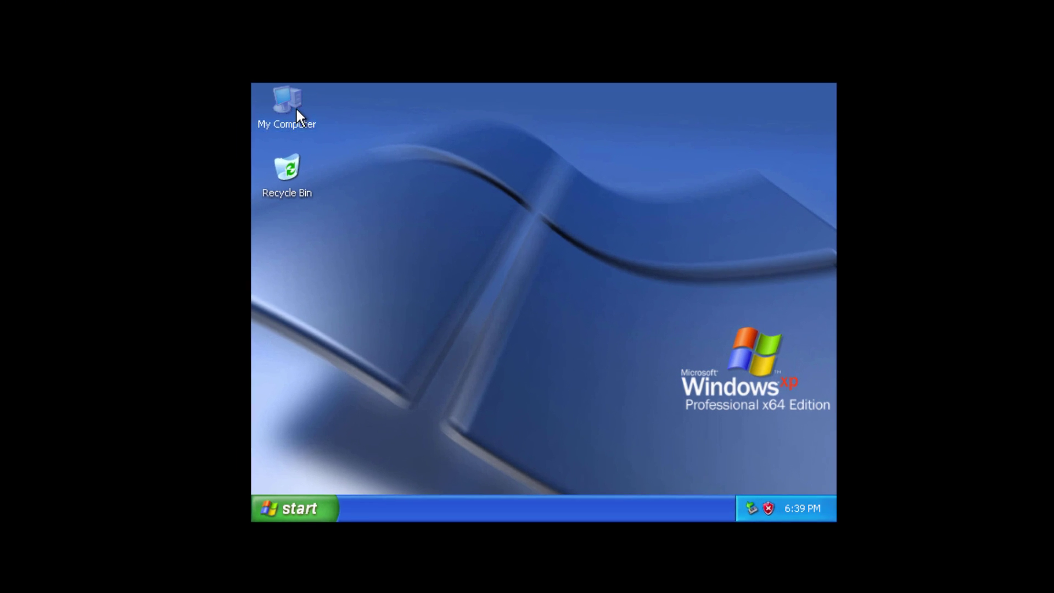
Step: Eject the ARMPXVOL_EN (D:) disc from My Computer in the XP guest
double_click(431, 192)
scroll(506, 448, "down", 3)
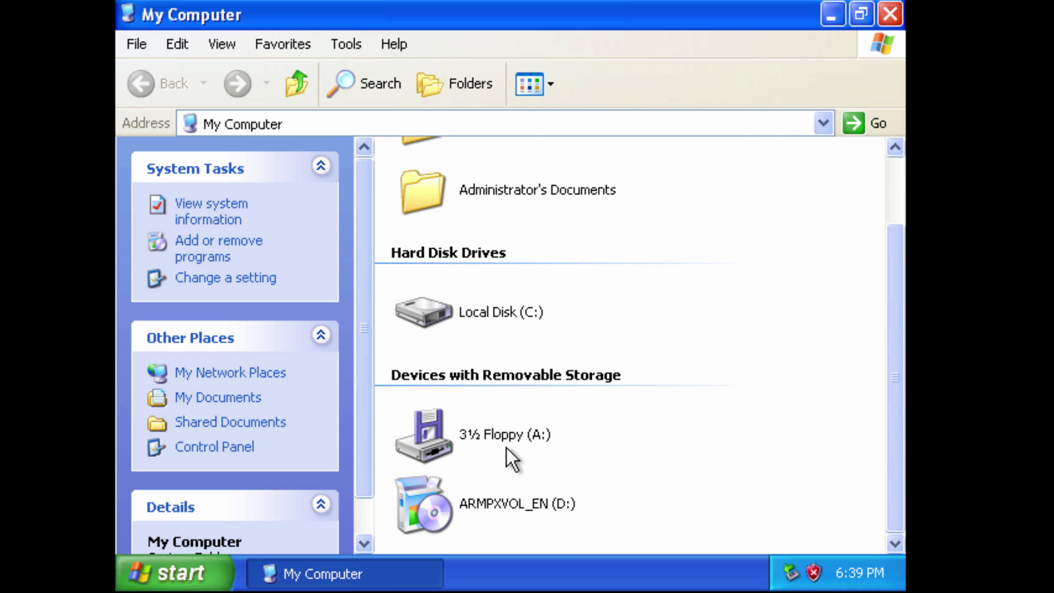
right_click(475, 503)
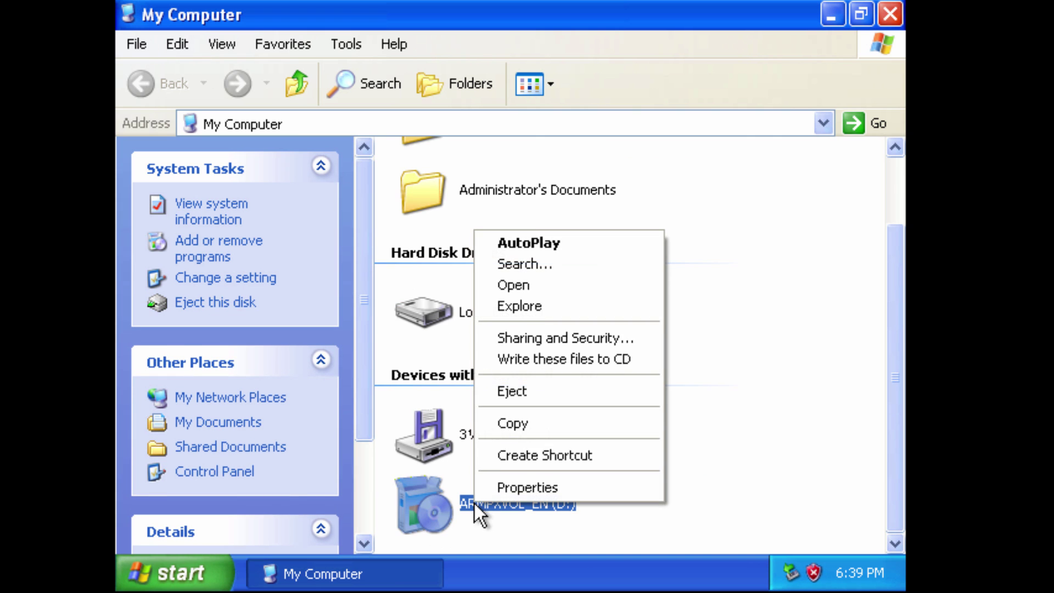
left_click(545, 393)
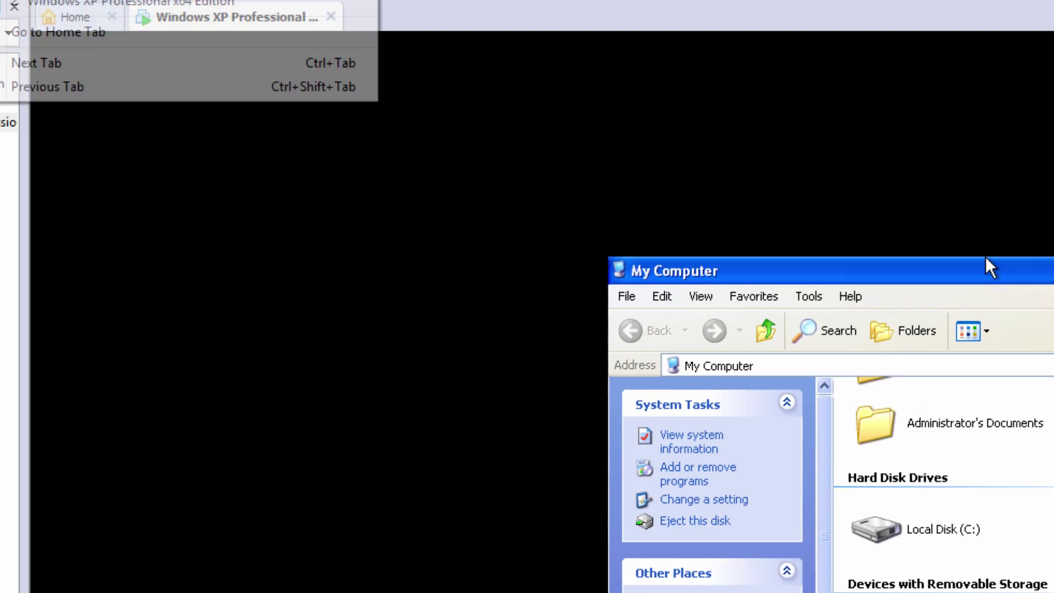
left_click(136, 40)
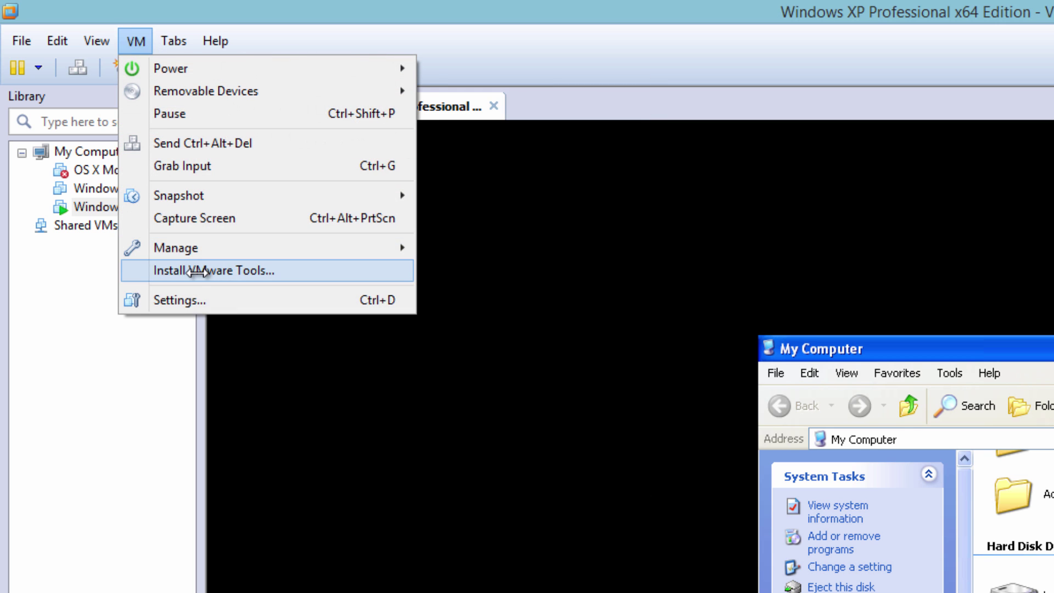
Step: Install VMware Tools with the typical setup, agree to restart the guest, and bring text.txt forward
left_click(266, 268)
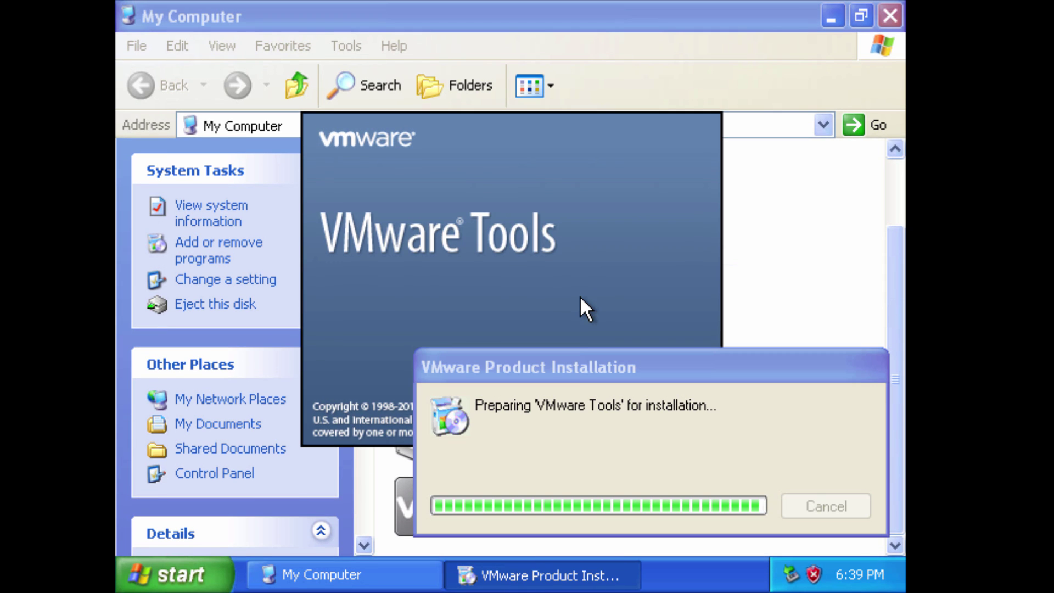
left_click(550, 356)
left_click(890, 15)
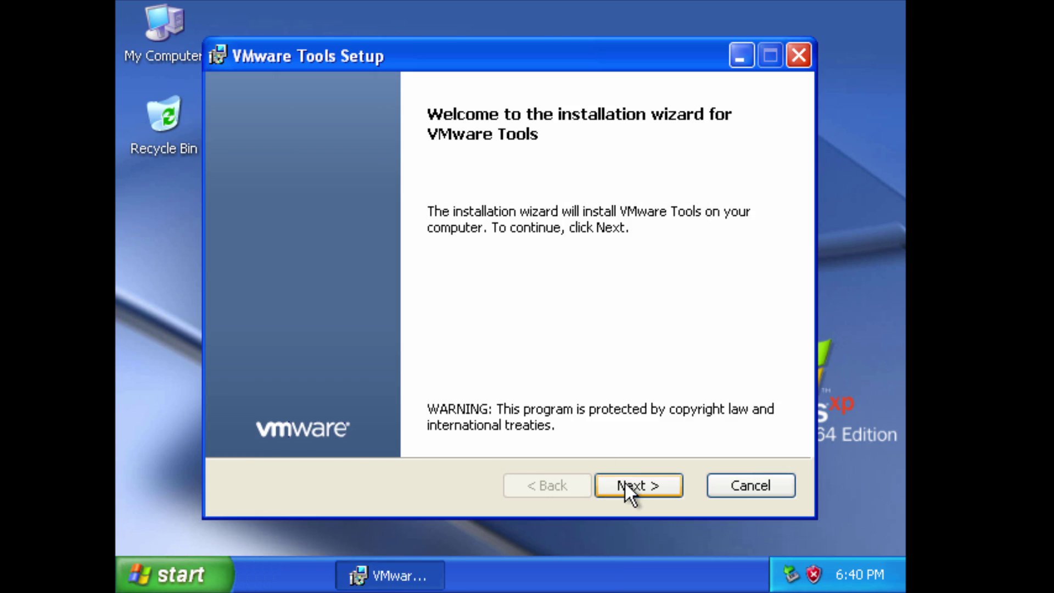
left_click(624, 481)
left_click(638, 483)
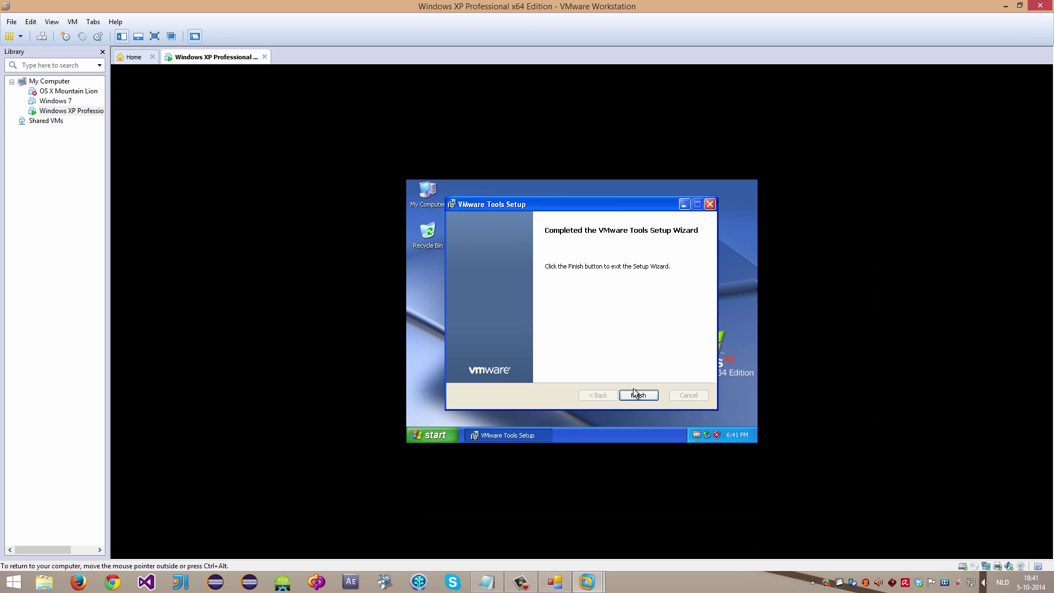
left_click(635, 393)
left_click(545, 334)
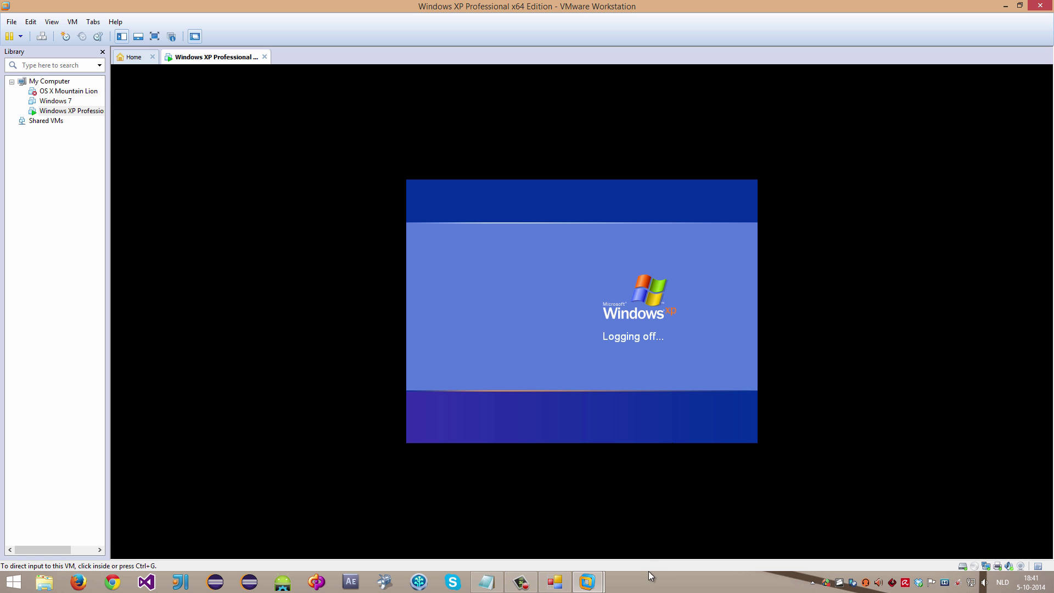
mouse_move(564, 588)
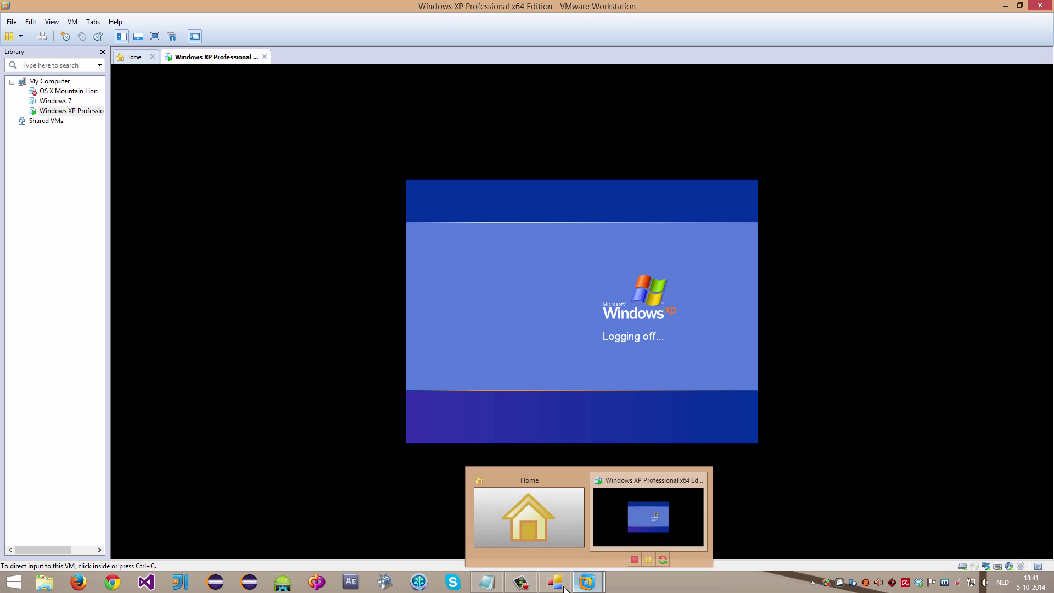
left_click(485, 586)
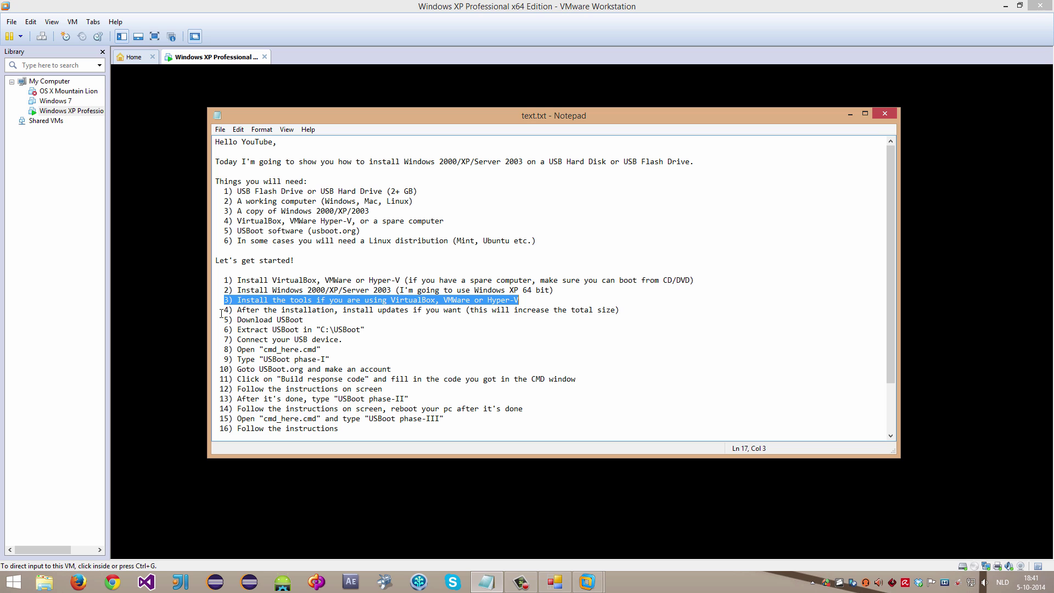
Step: Highlight step 4 (install updates) and step 5 (Download USBoot) in text.txt, then release input from the VM
left_click_drag(225, 310, 624, 313)
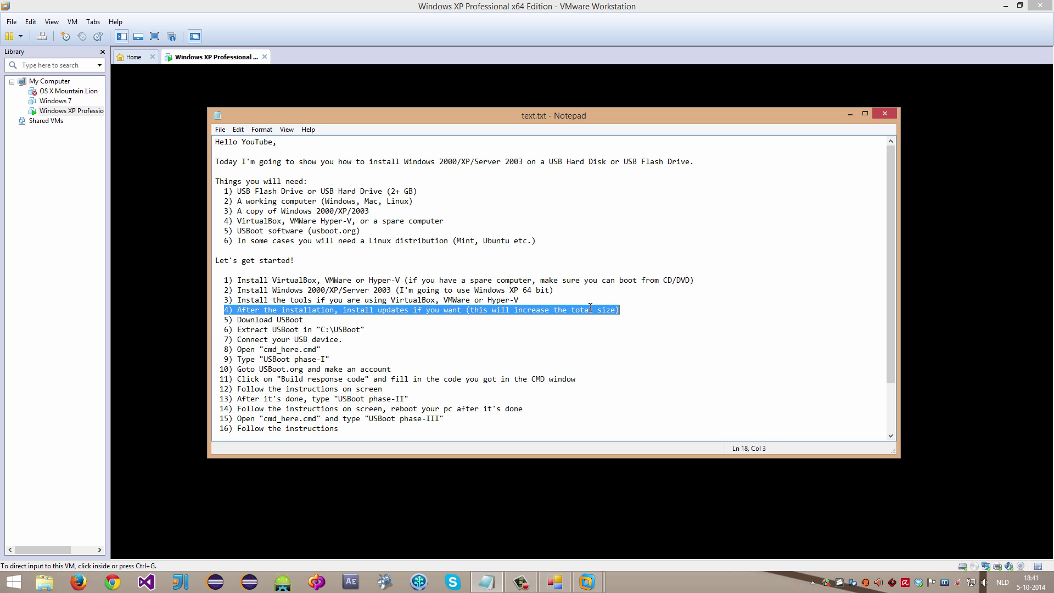
left_click(226, 321)
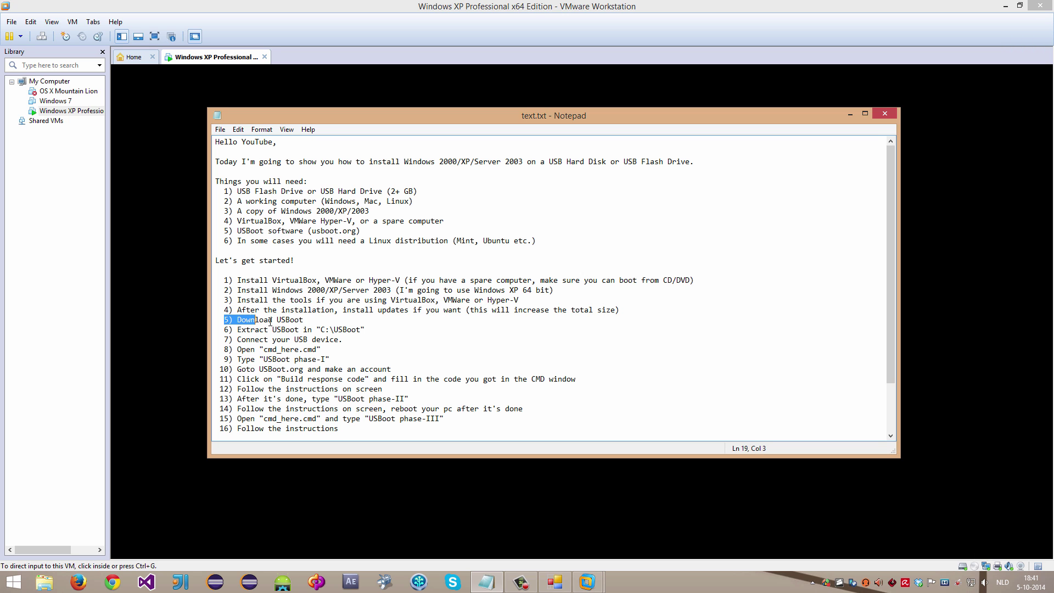
left_click_drag(270, 322, 297, 325)
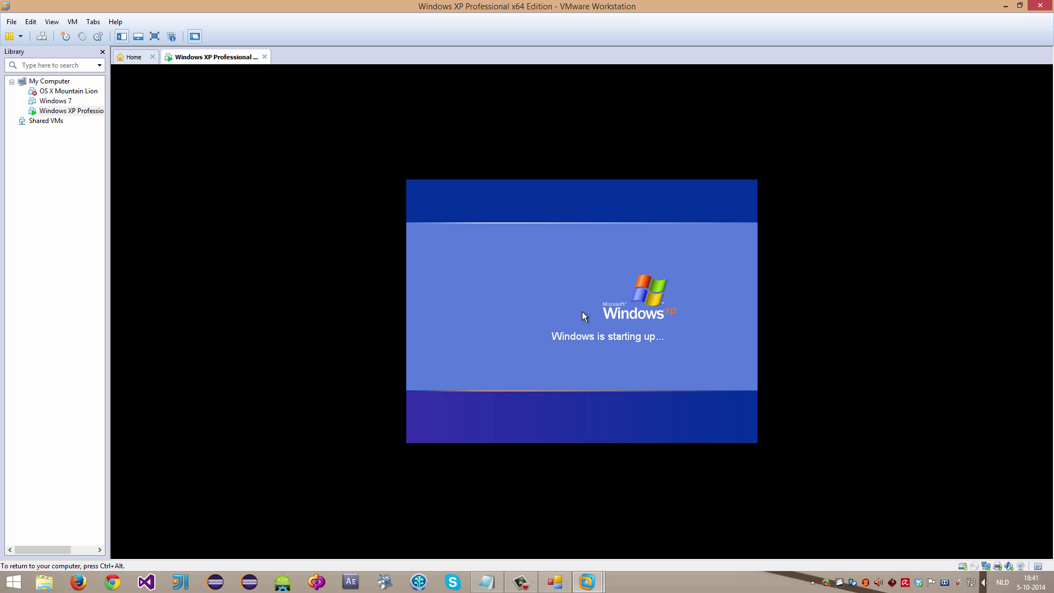
key("ctrl+alt")
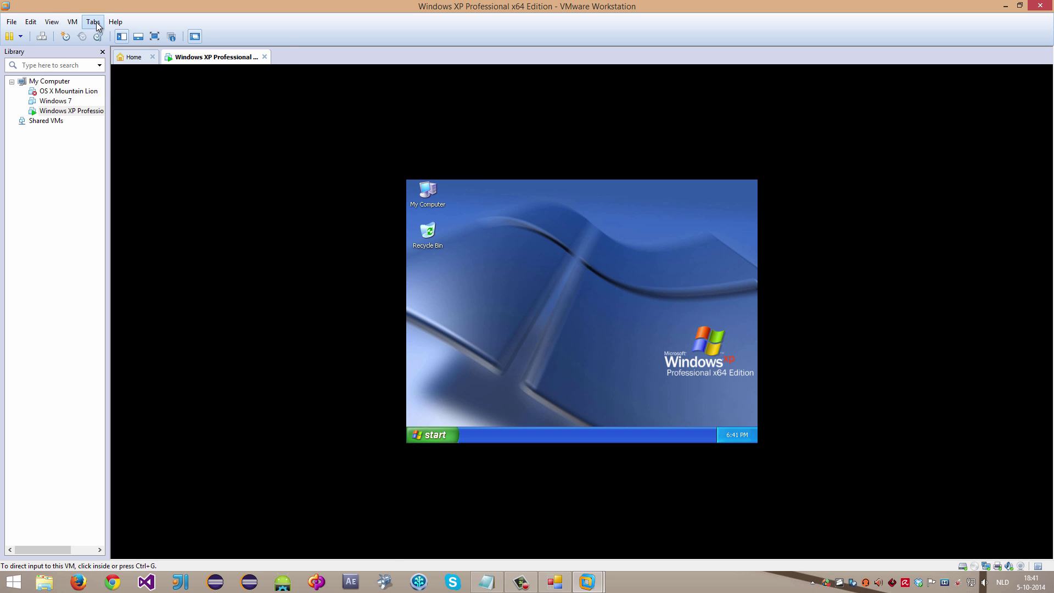
left_click(93, 22)
Step: Apply and keep a 1280x768 guest resolution, then close Display Properties and the antivirus warning
mouse_move(77, 26)
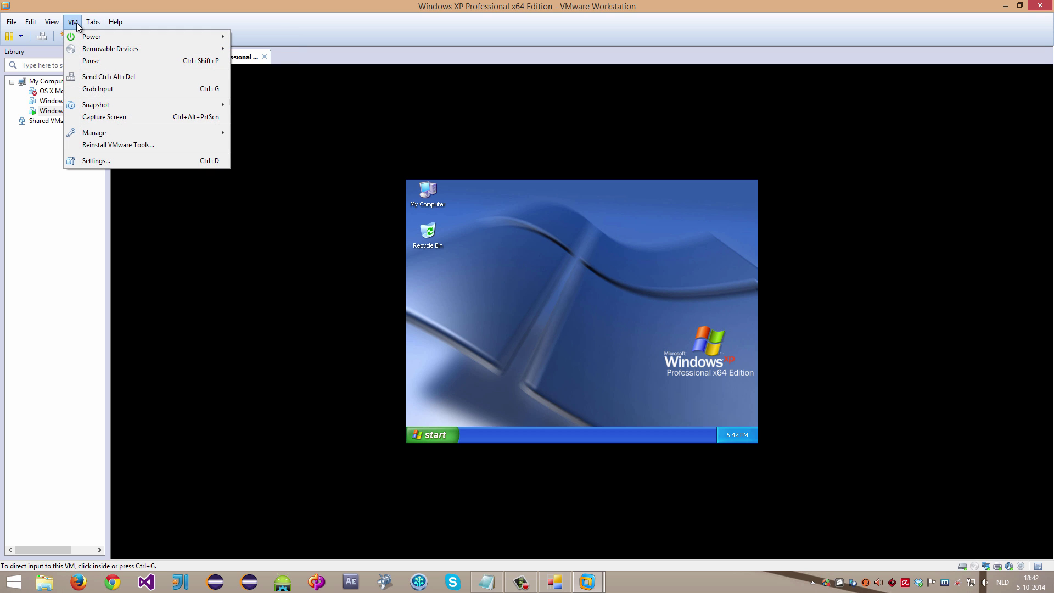
mouse_move(85, 107)
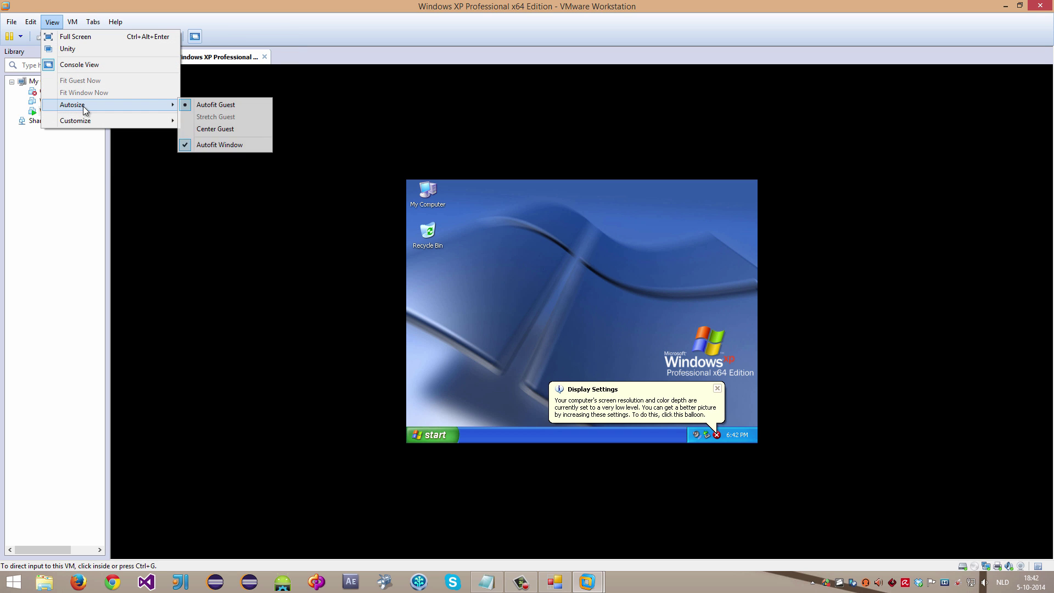
left_click(631, 403)
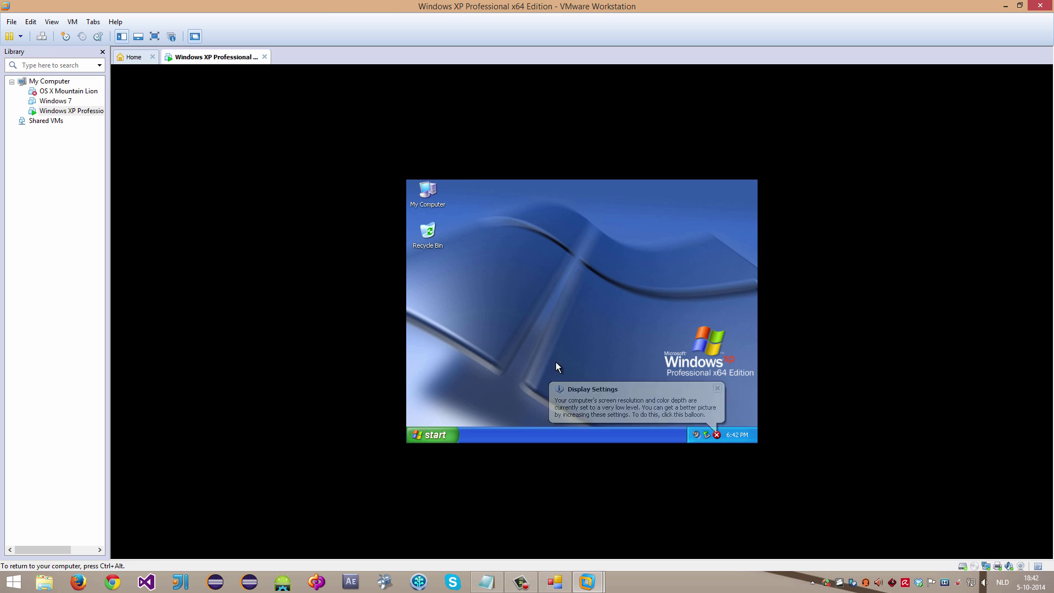
left_click(583, 203)
key("alt+a")
left_click(419, 164)
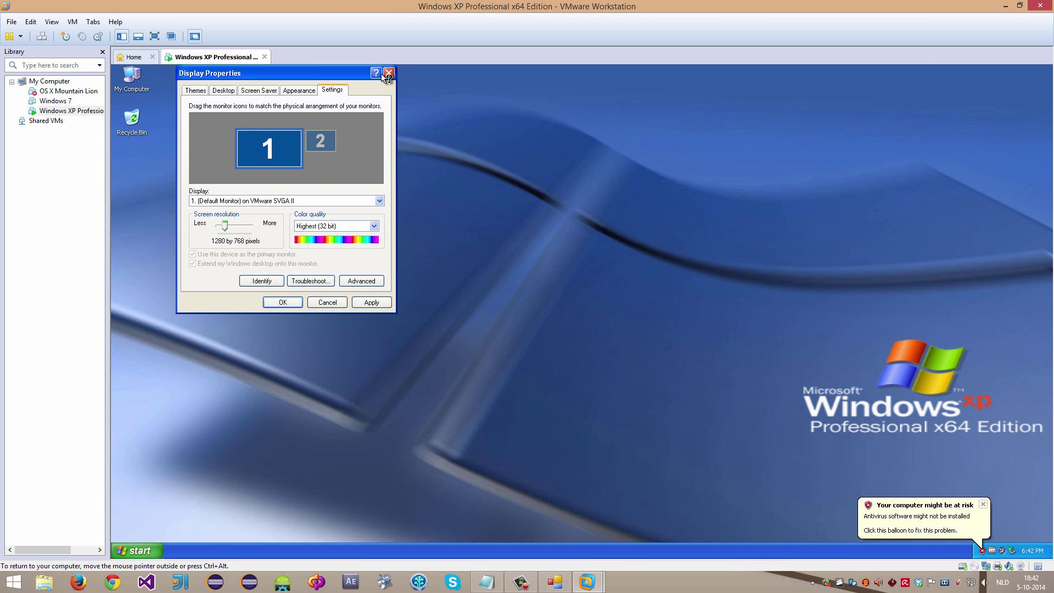
left_click(387, 76)
left_click(875, 511)
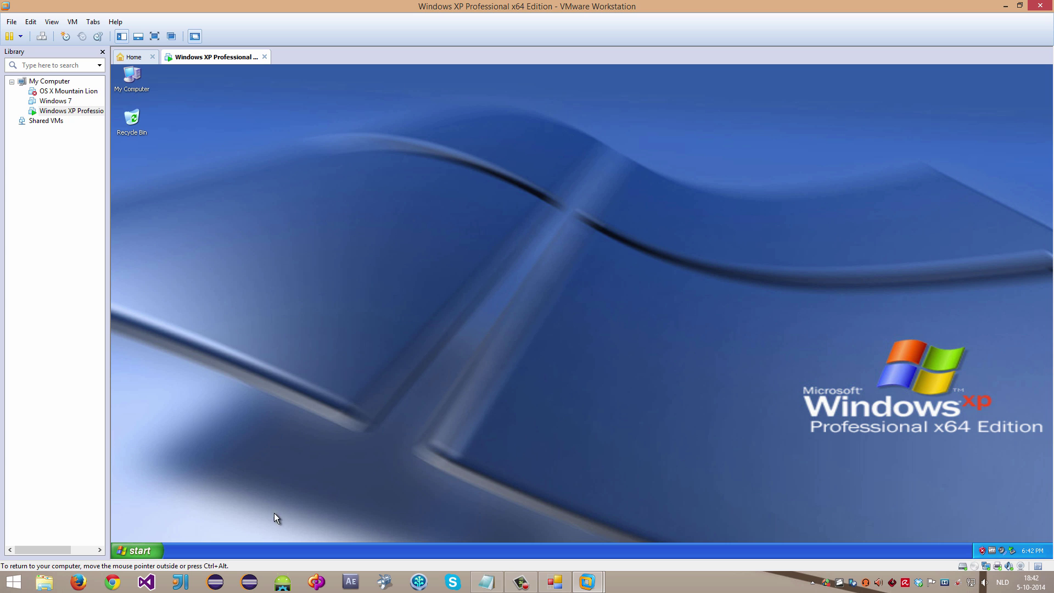
left_click(152, 546)
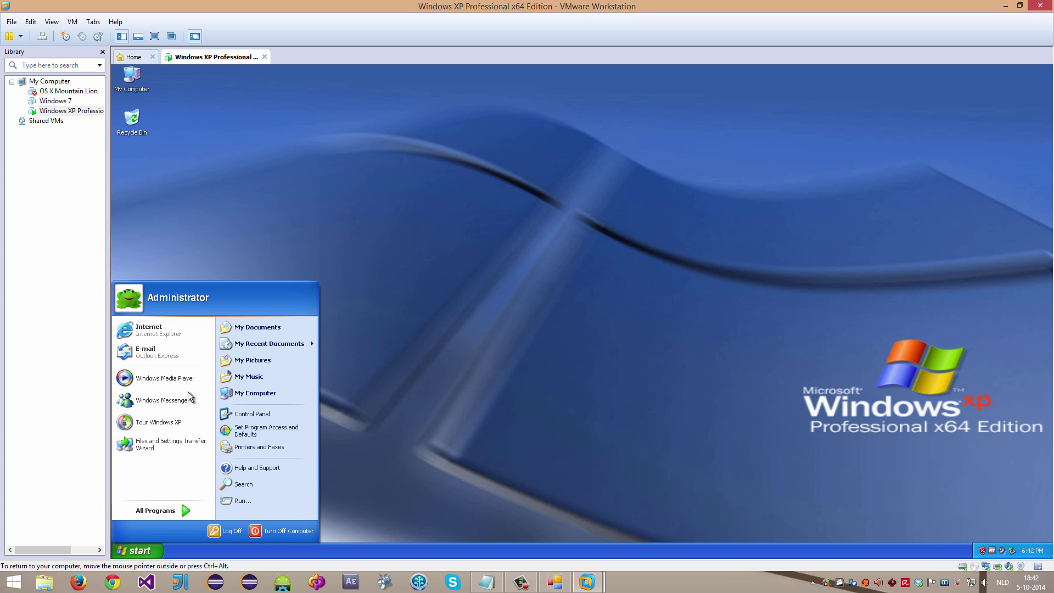
Step: Open usboot.org in Internet Explorer, accepting the security alert, and enlarge the browser window
left_click(166, 331)
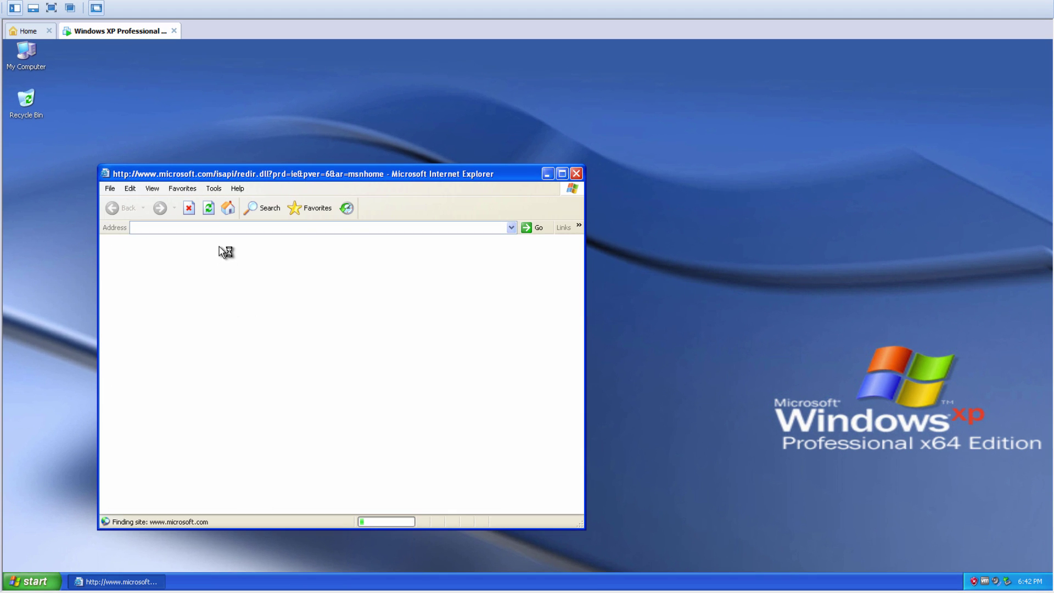
left_click(189, 209)
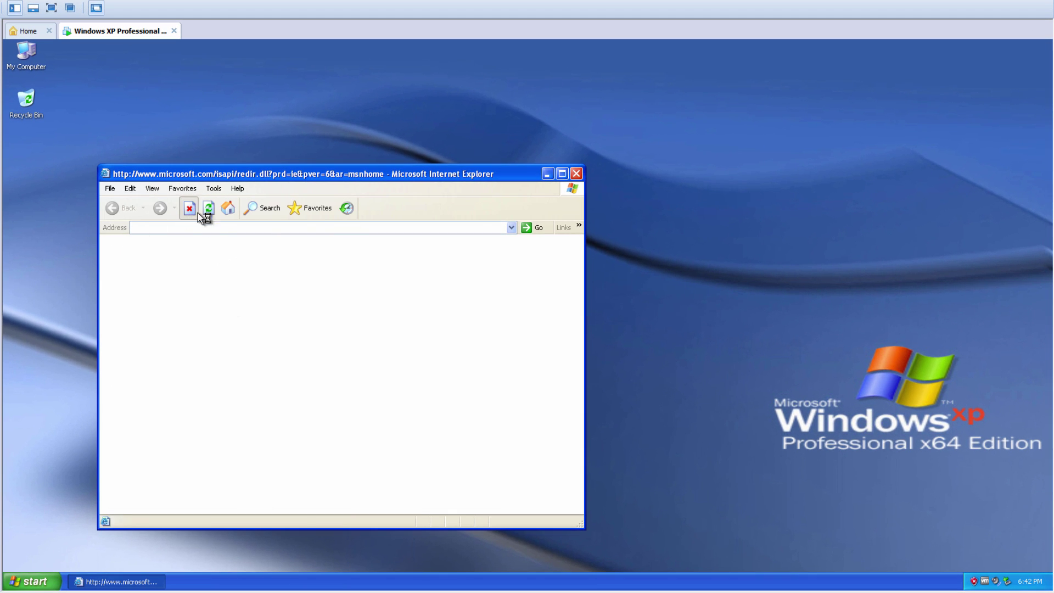
left_click(197, 228)
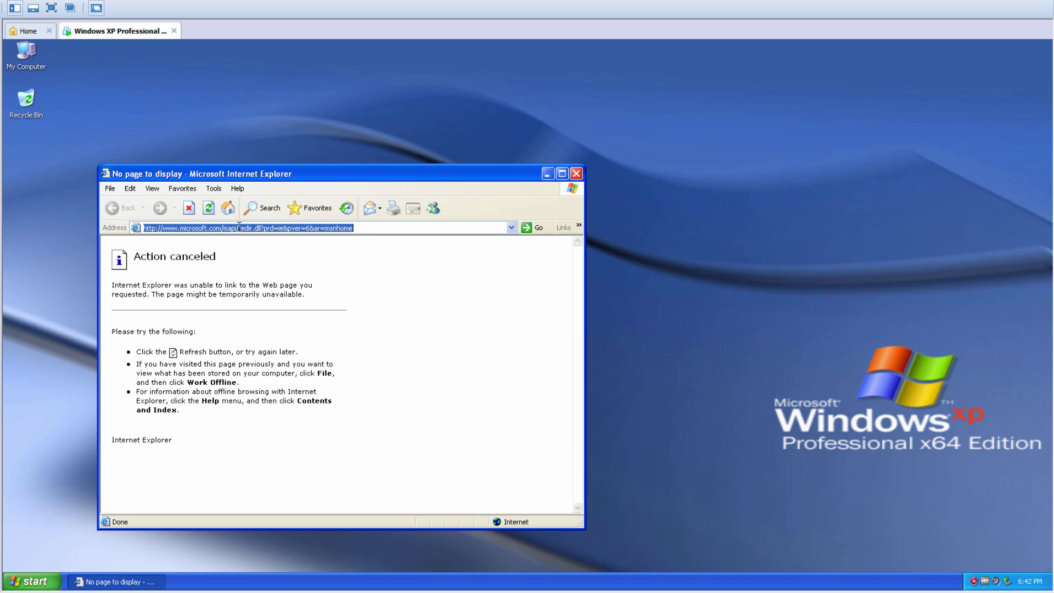
type("usboot.org")
key("Return")
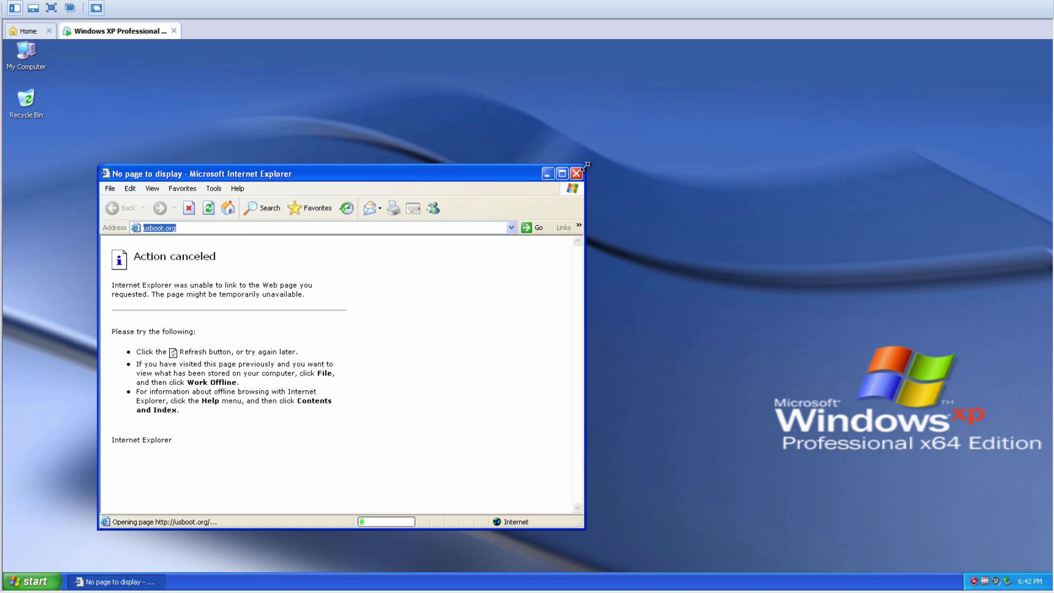
left_click(465, 325)
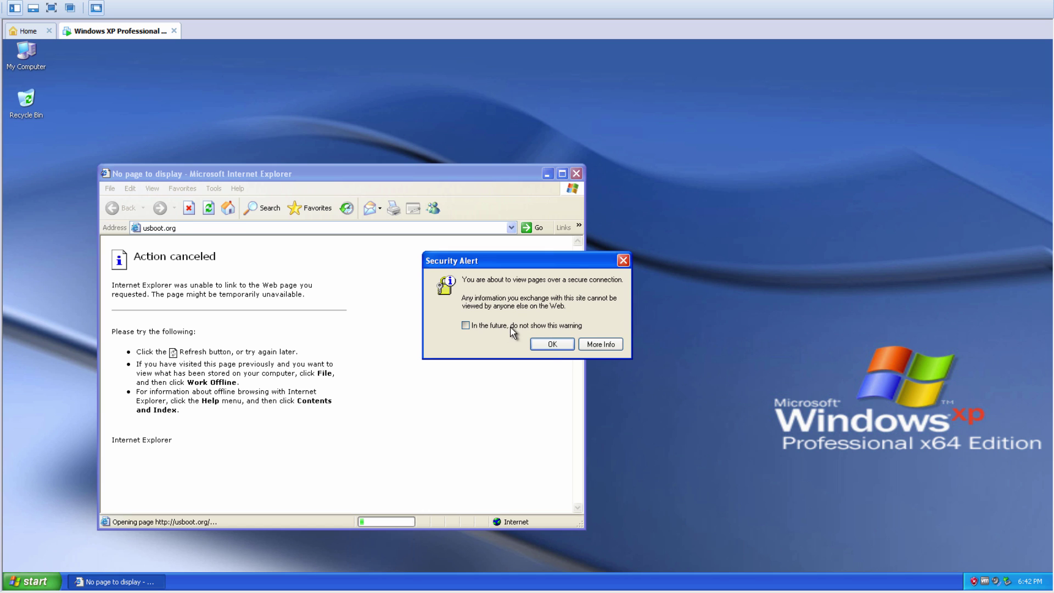
left_click(547, 346)
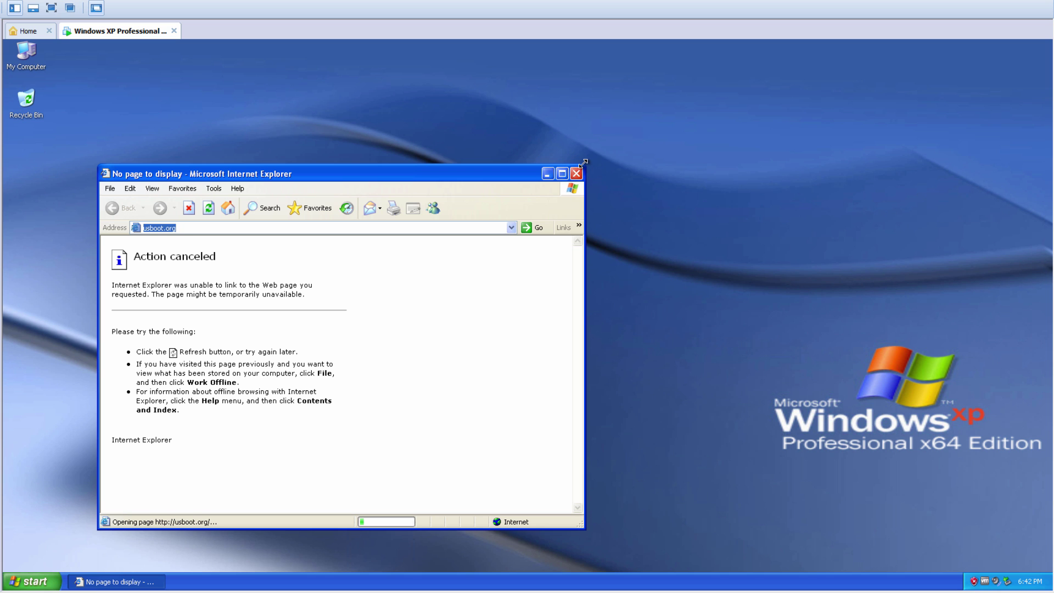
left_click_drag(584, 163, 956, 65)
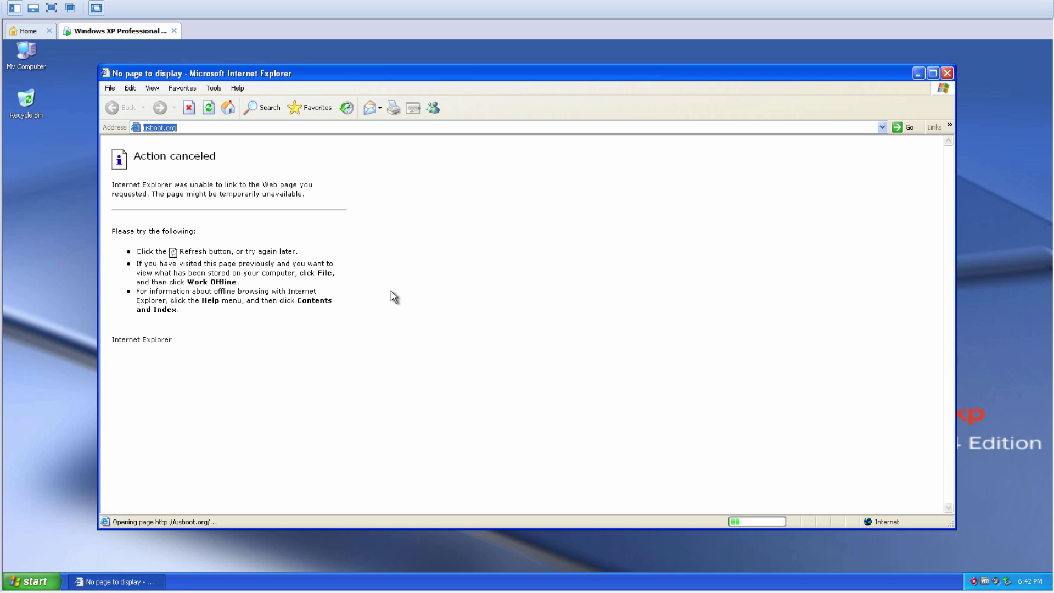
left_click(387, 130)
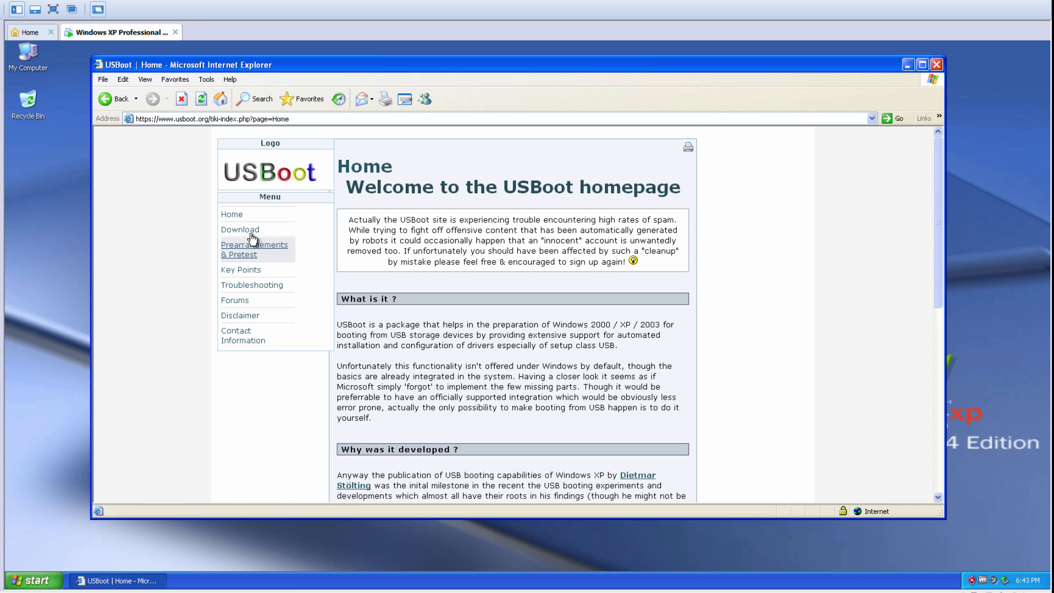
Step: From the USBoot Download page, fetch USBoot 2.14.zip and open it directly
left_click(252, 234)
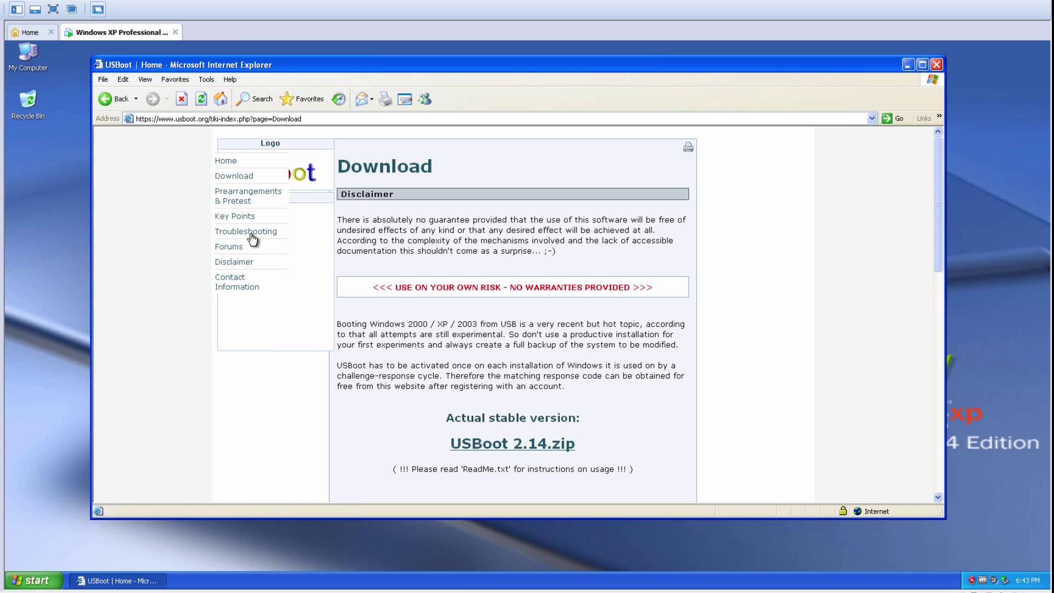
scroll(557, 324, "down", 1)
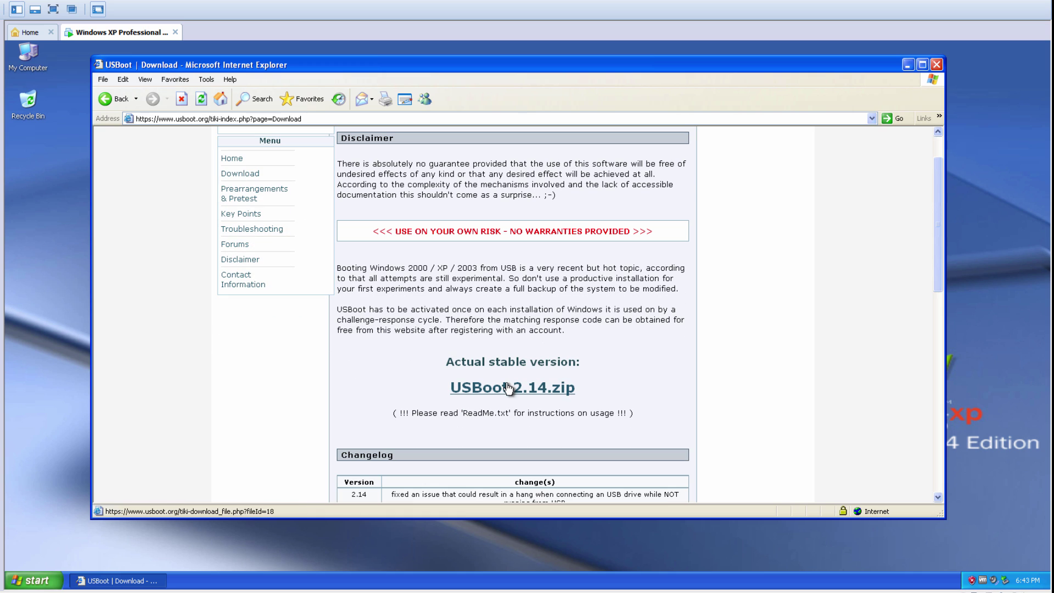
left_click(471, 394)
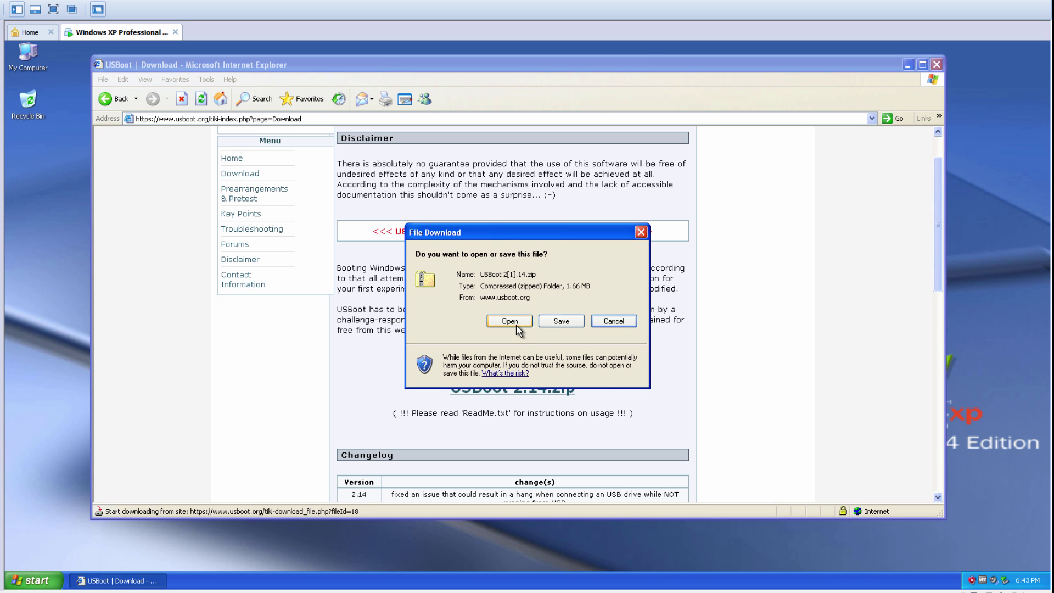
left_click(510, 321)
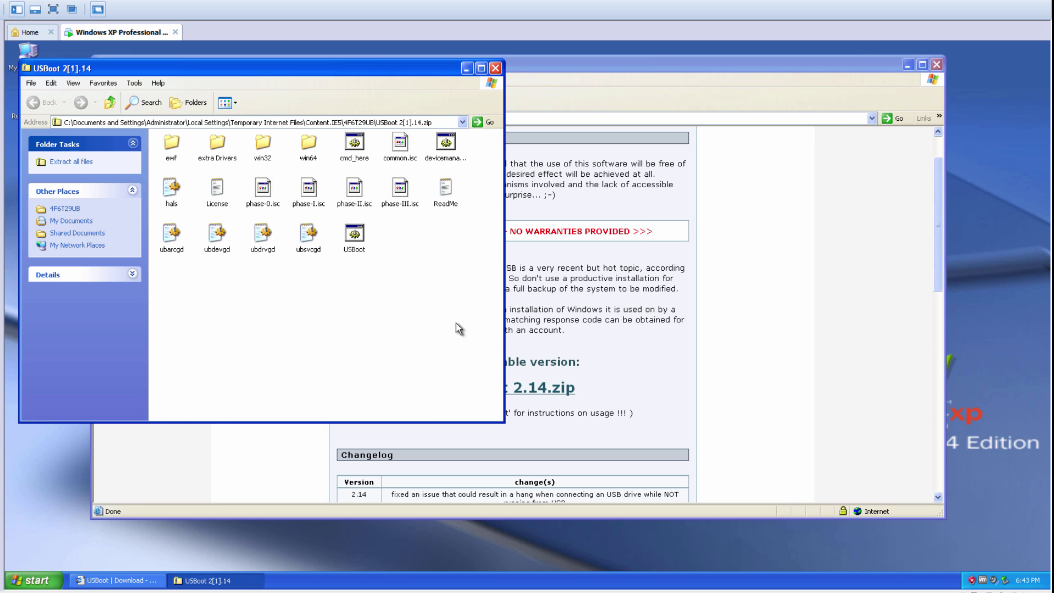
Step: Move the zip window aside and highlight step 6 (extract to C:\USBoot) in the host notes
left_click_drag(392, 73, 538, 90)
left_click(71, 97)
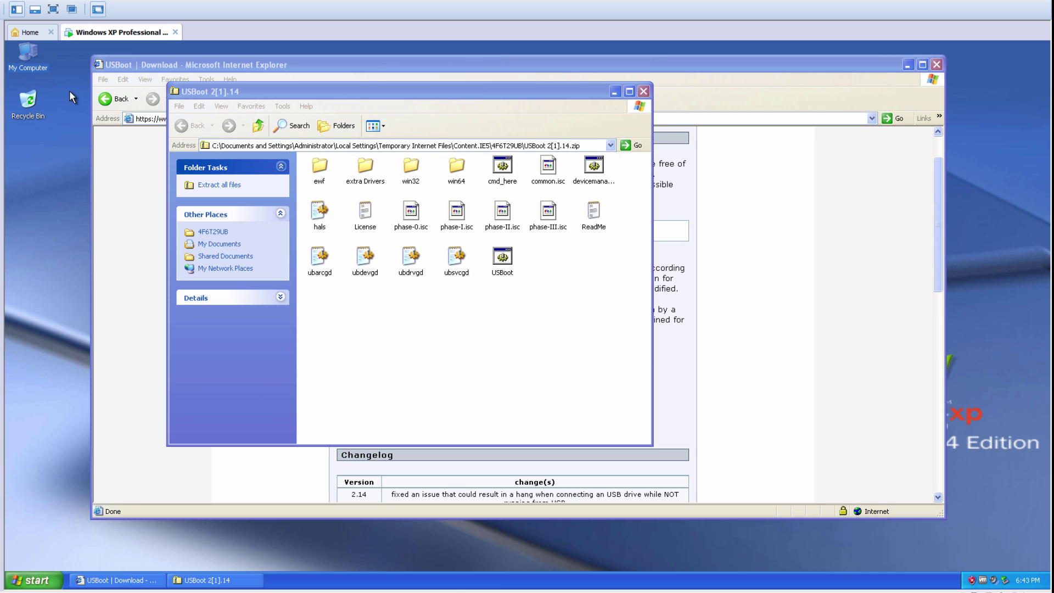
left_click(456, 587)
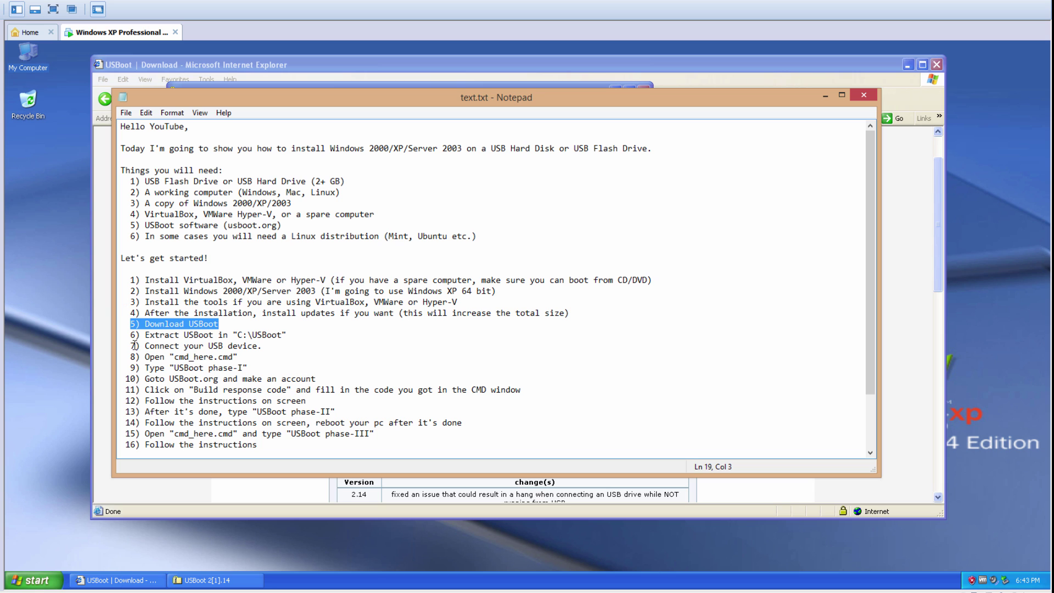
left_click_drag(133, 335, 291, 338)
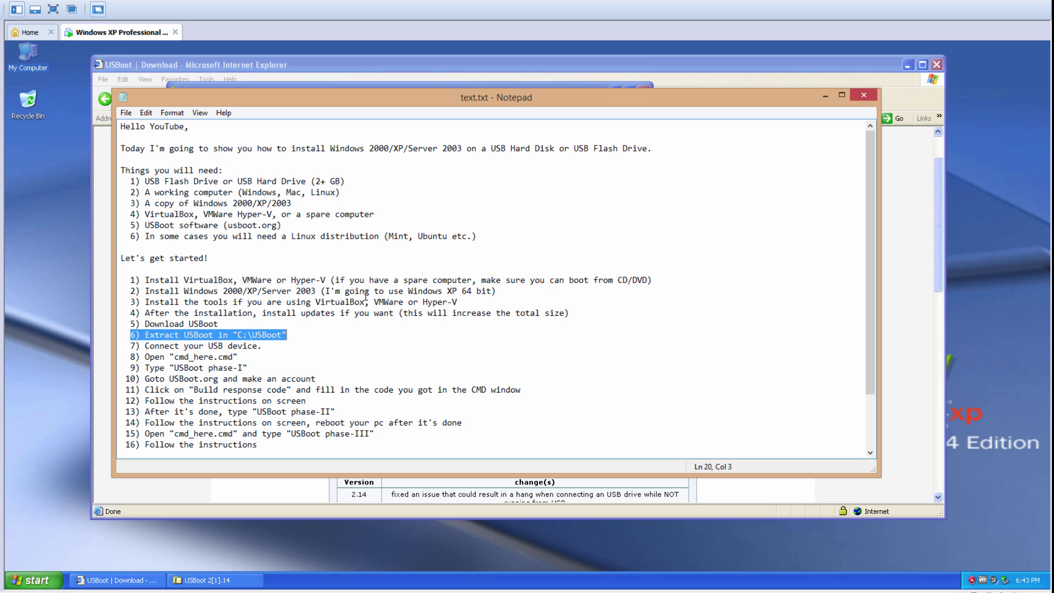
left_click(821, 97)
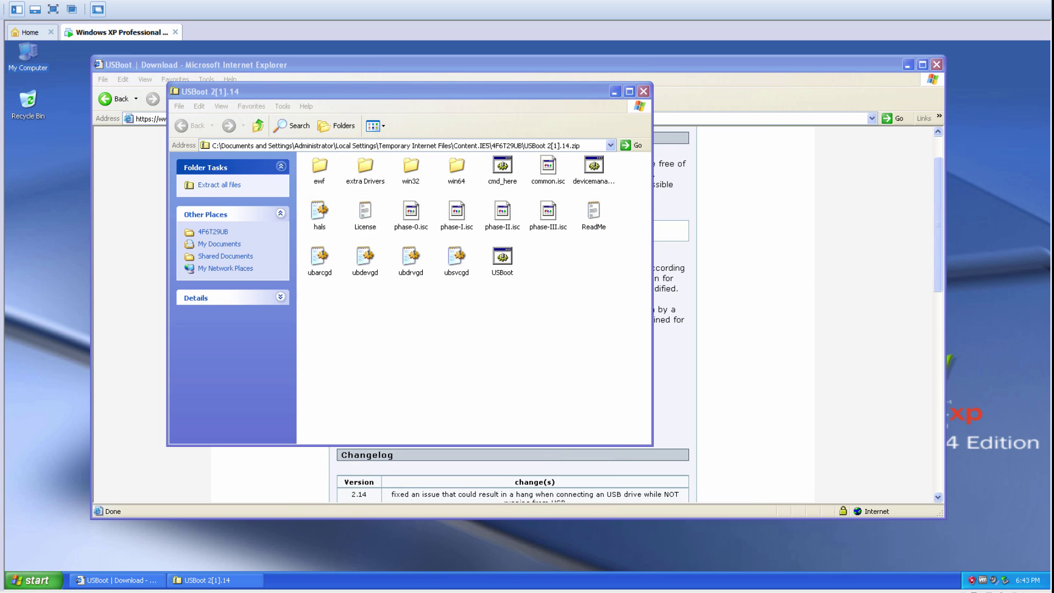
Step: On drive C, reveal the hidden contents and create a new folder named USBoot
double_click(225, 260)
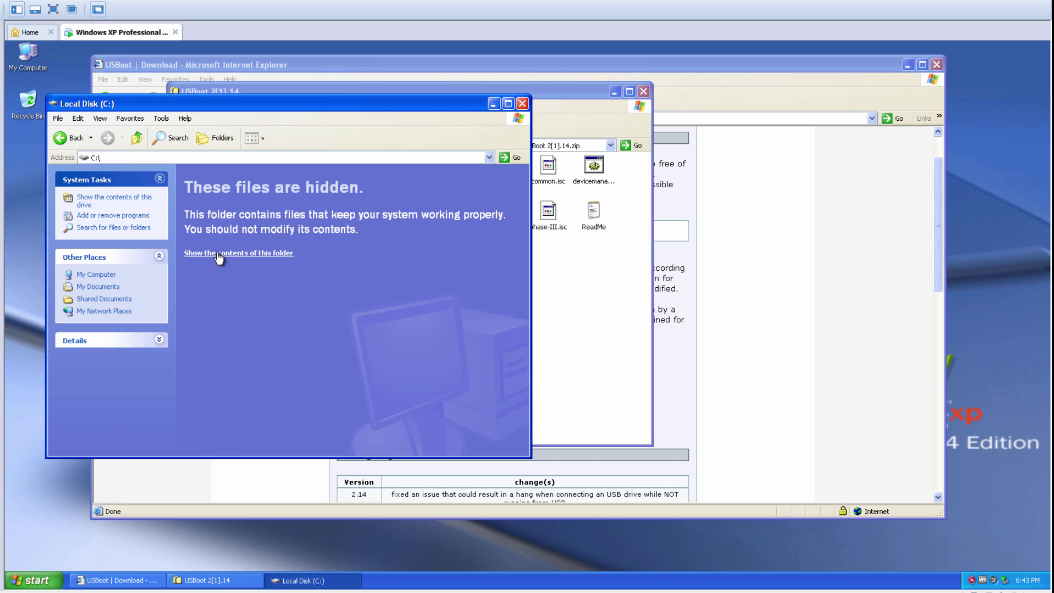
left_click(241, 254)
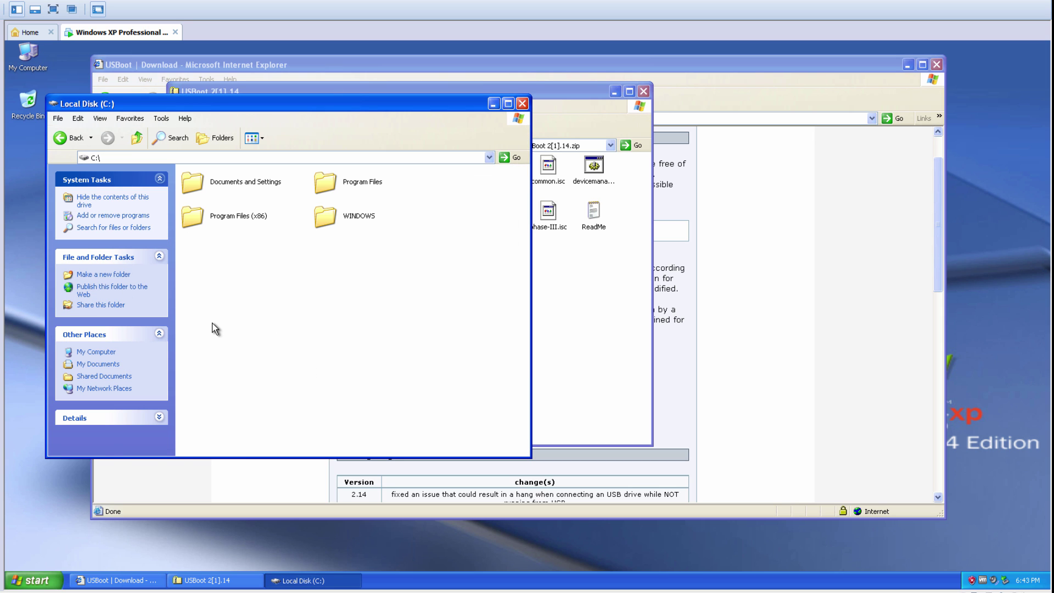
right_click(265, 313)
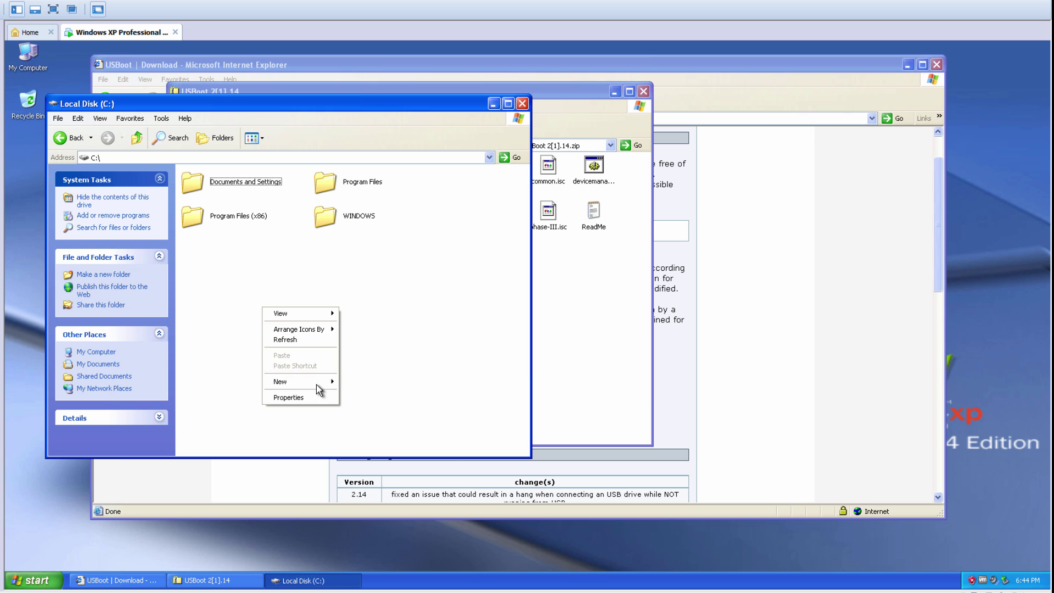
mouse_move(319, 386)
left_click(422, 388)
type("USBoot")
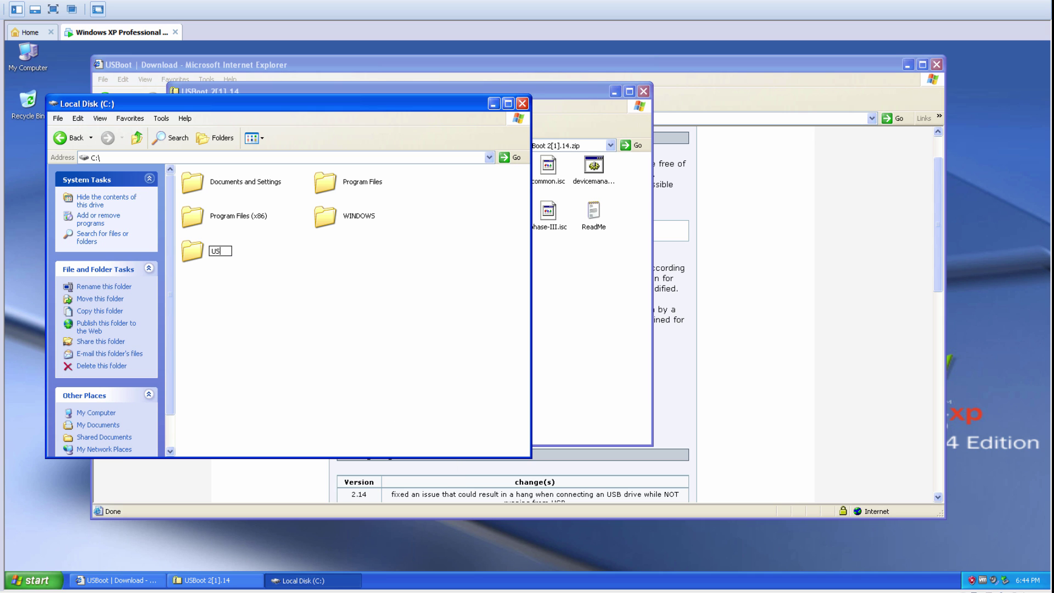
key("Return")
key("Return")
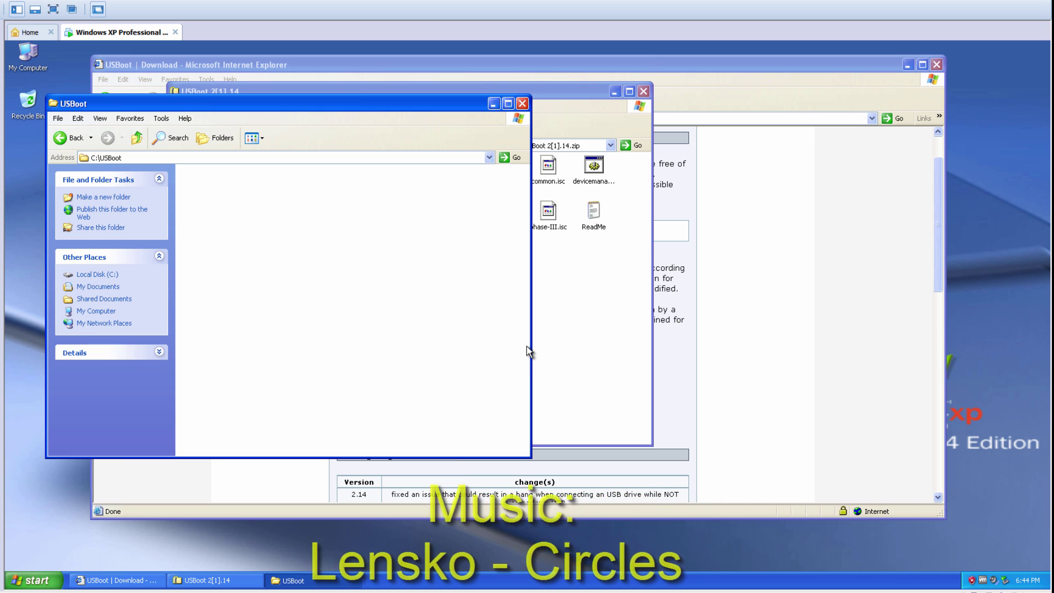
Step: Copy all the USBoot zip files into C:\USBoot and close the zip window
left_click(567, 341)
left_click_drag(447, 88, 702, 108)
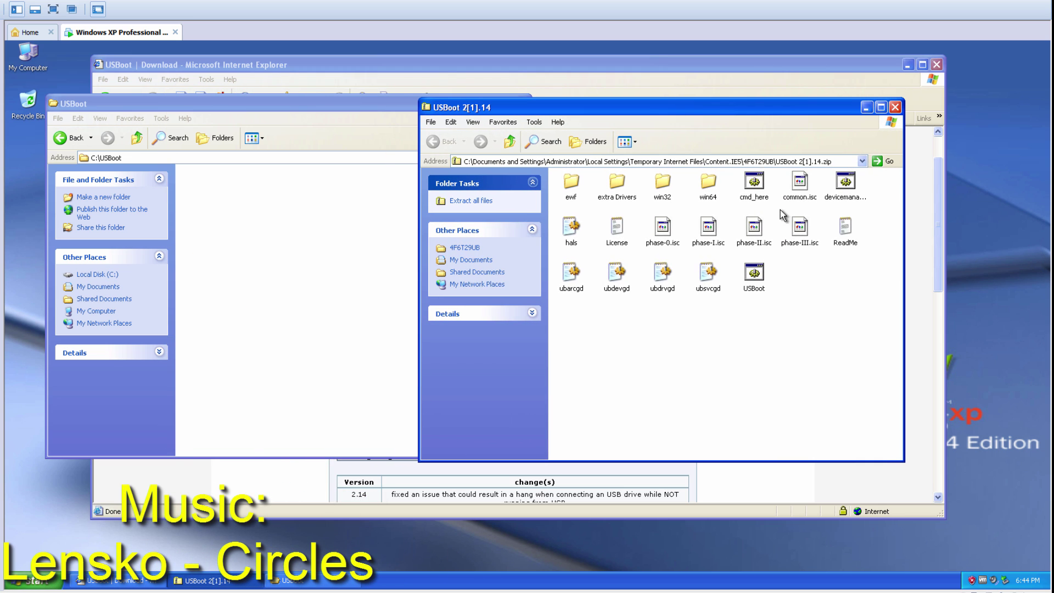
left_click_drag(862, 334, 377, 331)
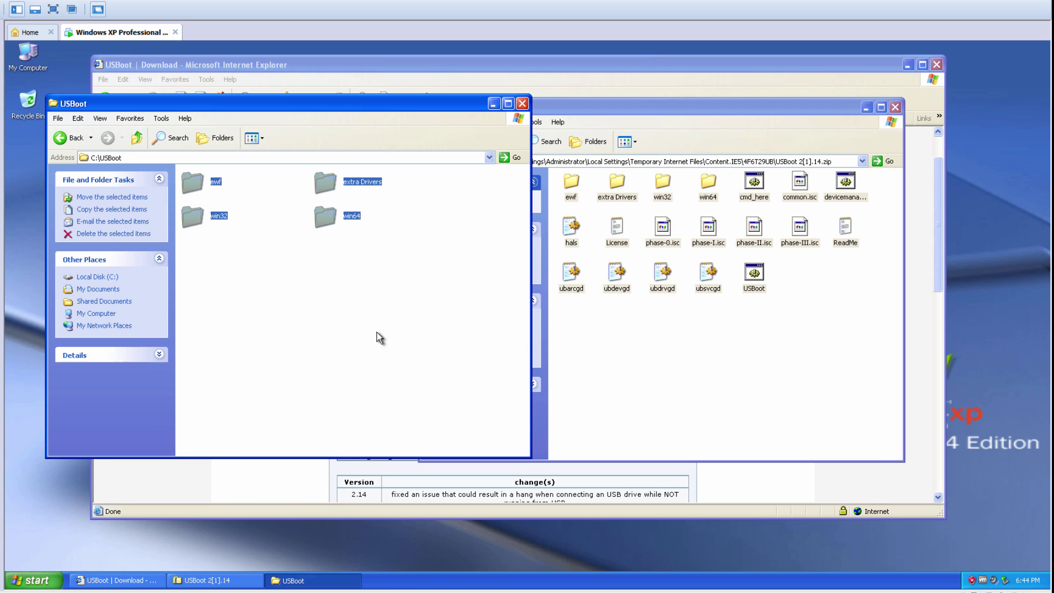
left_click(895, 107)
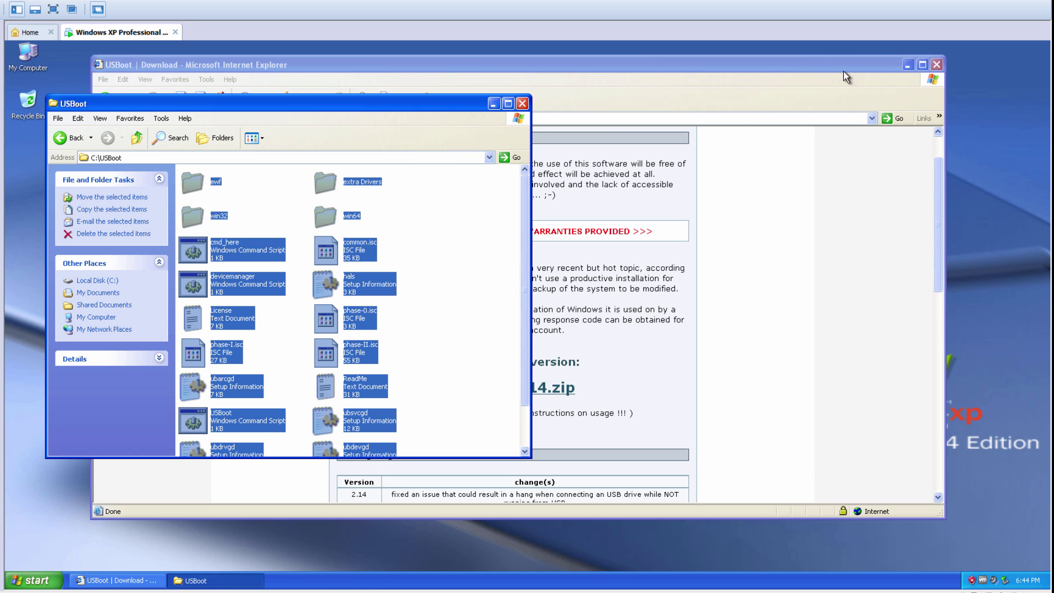
Step: Minimize the browser and highlight step 7 (connect the USB device) in the notes
left_click(909, 65)
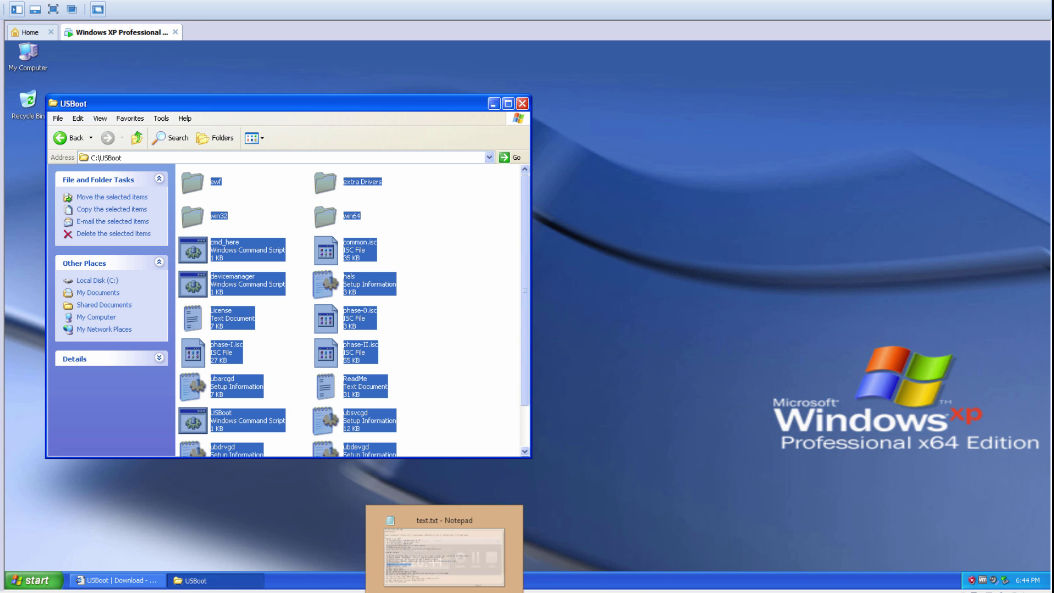
left_click(423, 527)
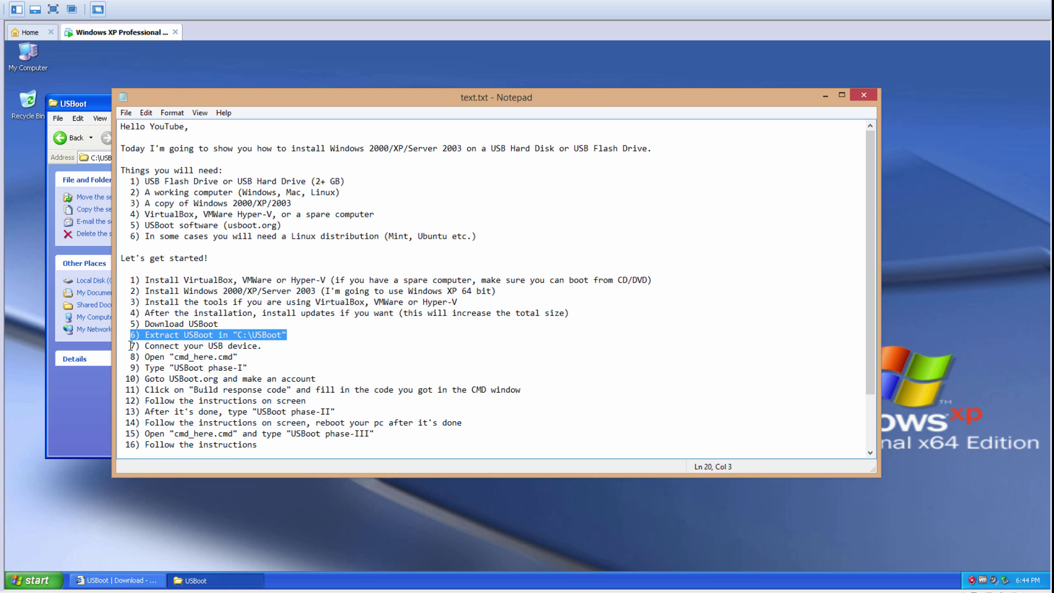
left_click_drag(132, 346, 277, 346)
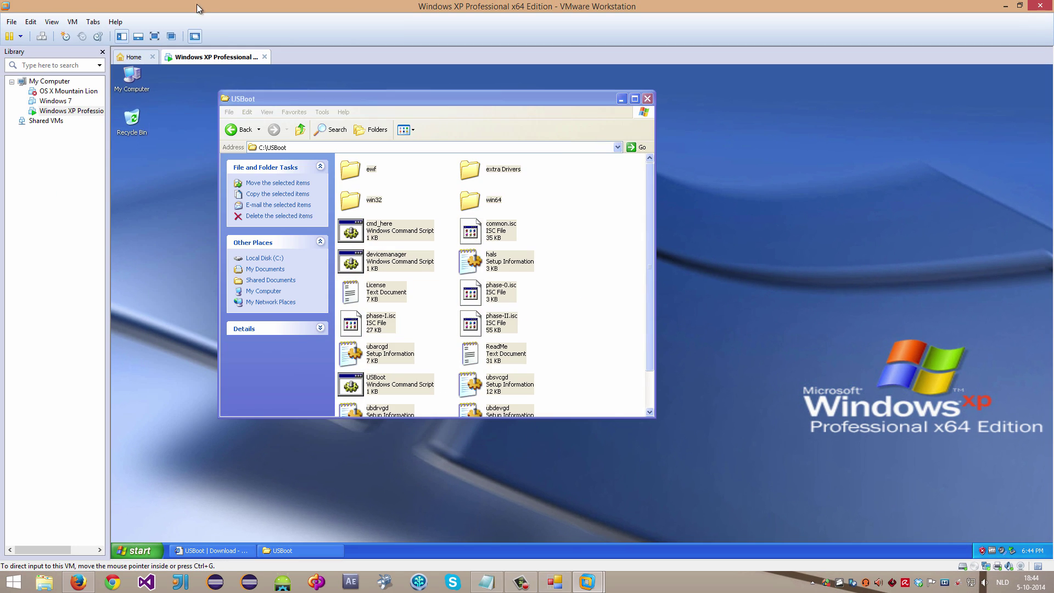
Step: Connect the Super Top USB 2.0 IDE DEVICE to the XP VM and cancel drive E's autoplay prompt
left_click(72, 22)
mouse_move(84, 50)
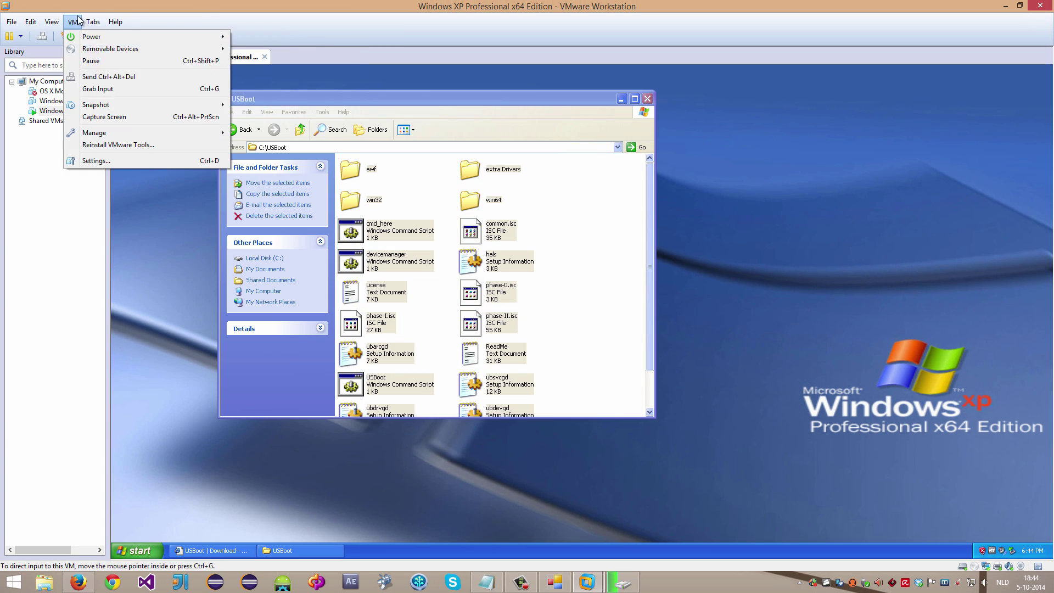
left_click(73, 23)
left_click(75, 26)
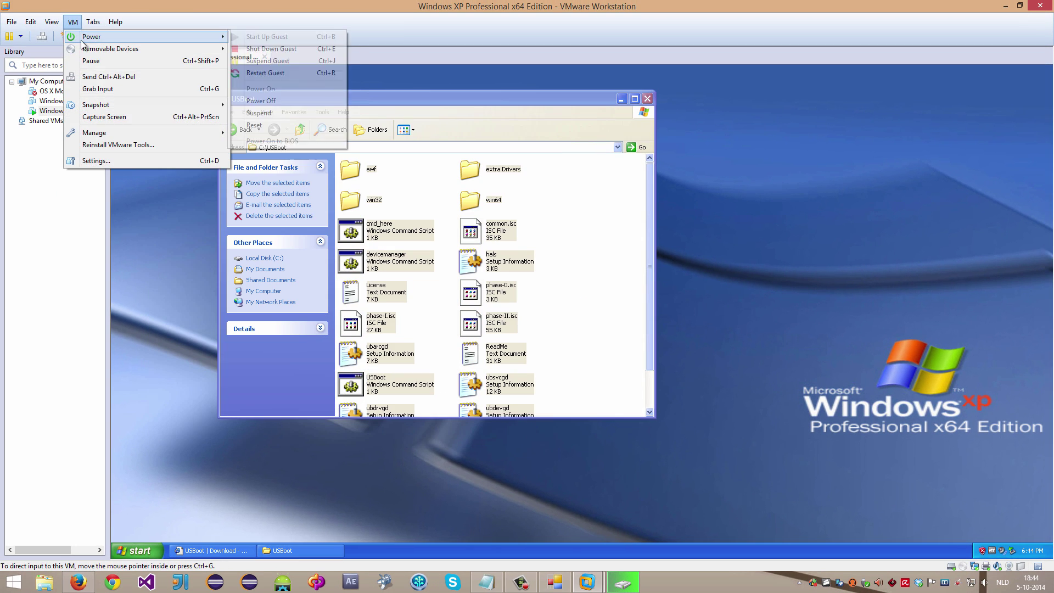
mouse_move(310, 114)
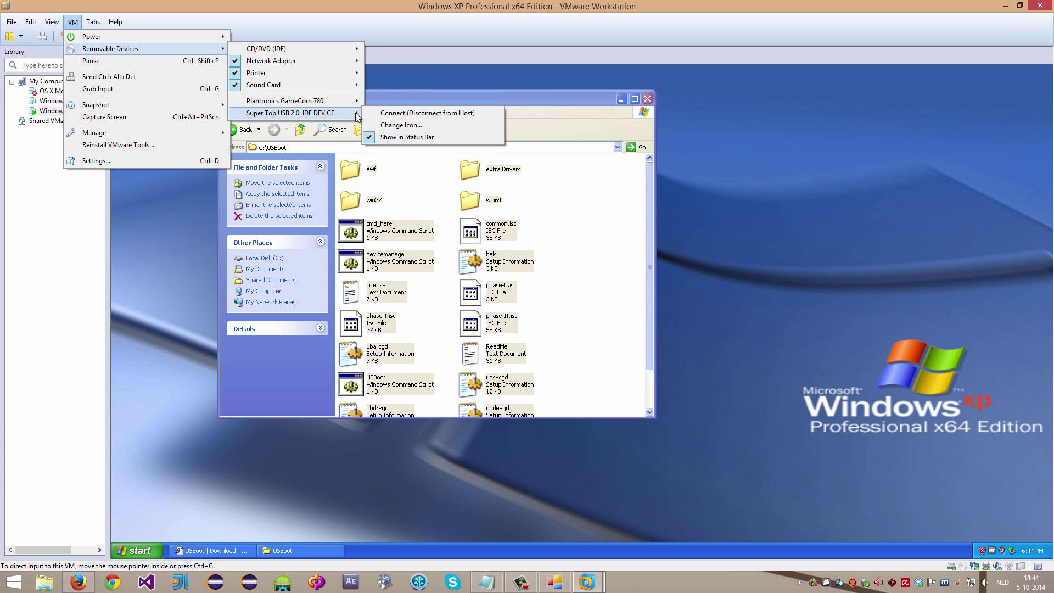
left_click(393, 114)
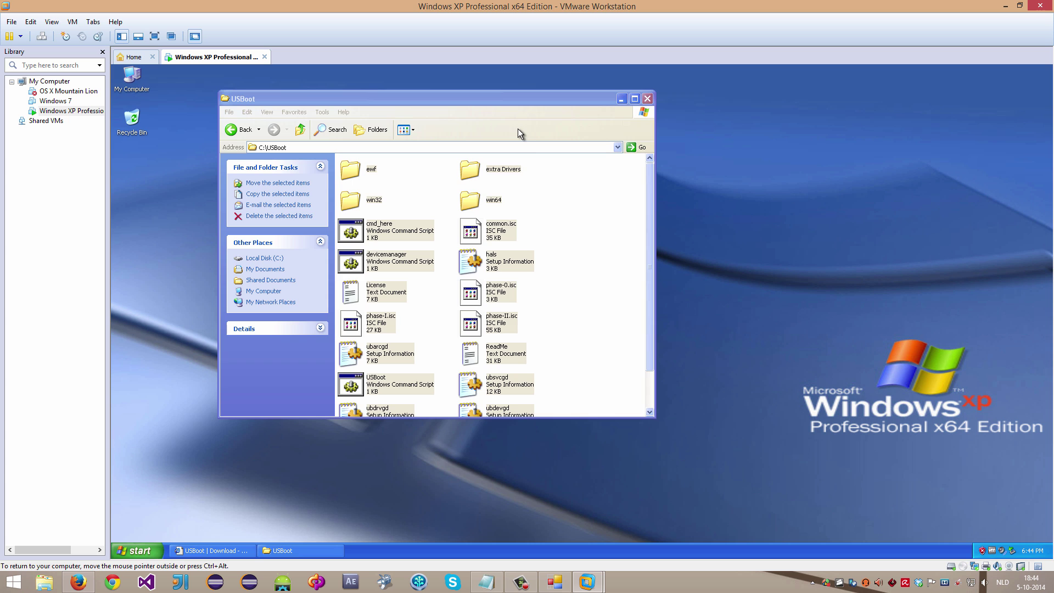
left_click(621, 99)
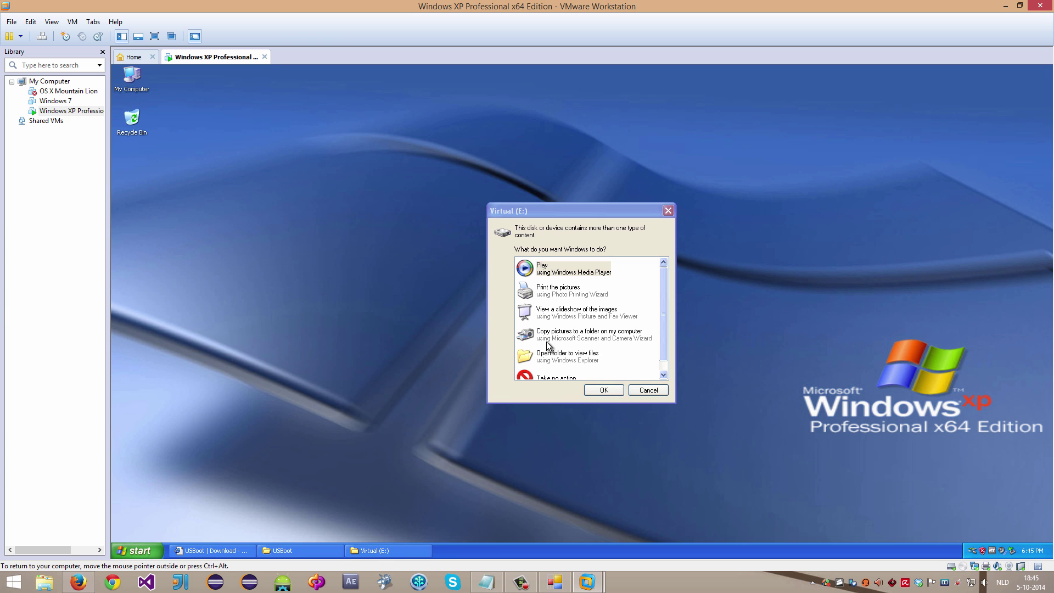
left_click(647, 390)
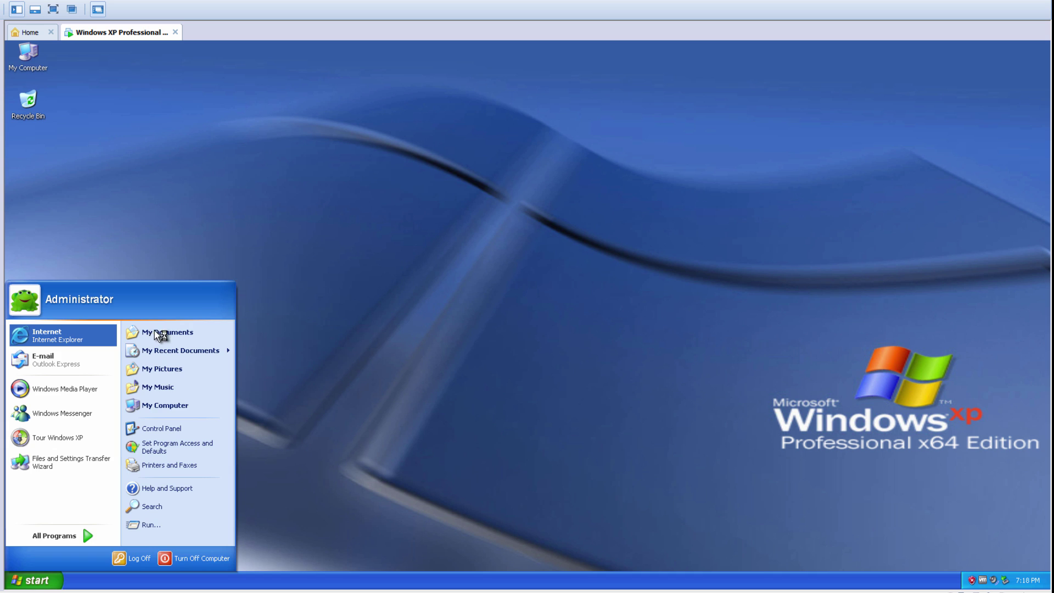
Step: Paste the rmprepusb.com address into the address bar and load the page
left_click(155, 333)
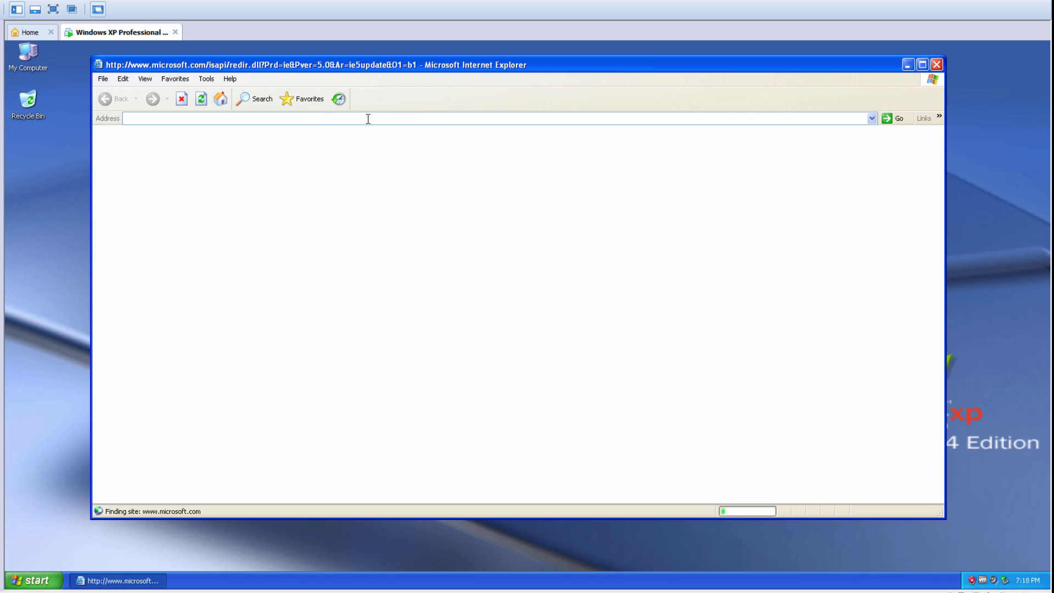
left_click(210, 122)
type("http://www.rmprepusb.com/documents/rmprepusb-beta-versions")
key("Return")
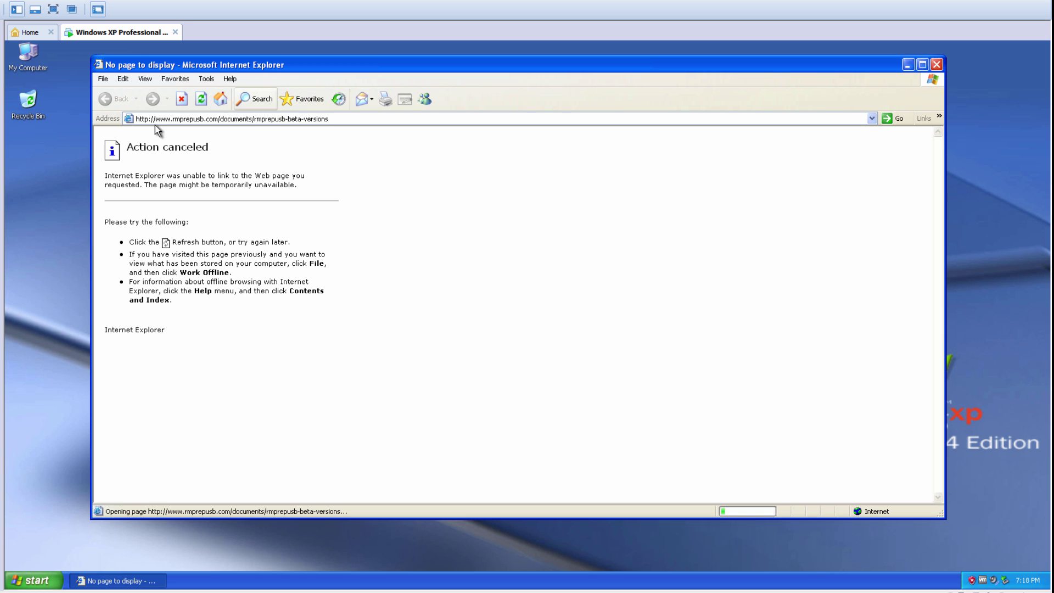
Step: Check the drives in My Computer, attach the USB drive to the VM, and dismiss AutoPlay
double_click(29, 58)
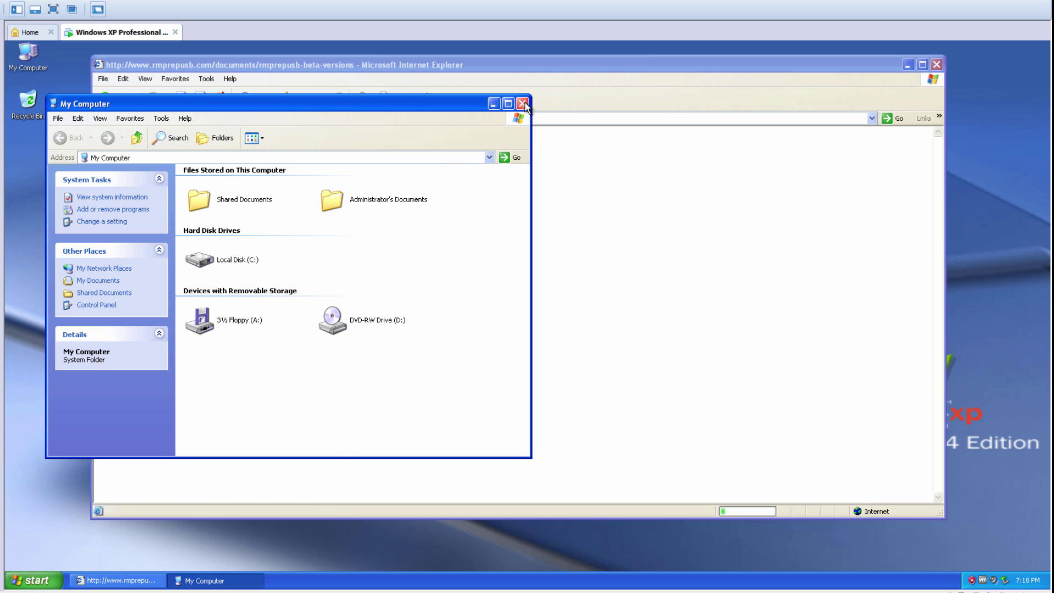
left_click(525, 105)
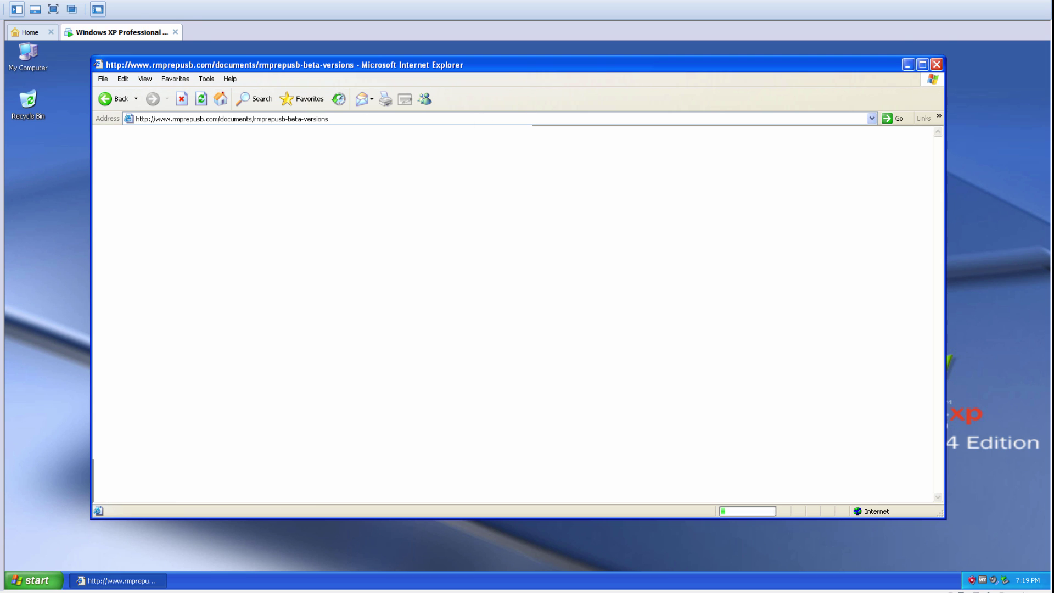
key("alt+m")
mouse_move(85, 25)
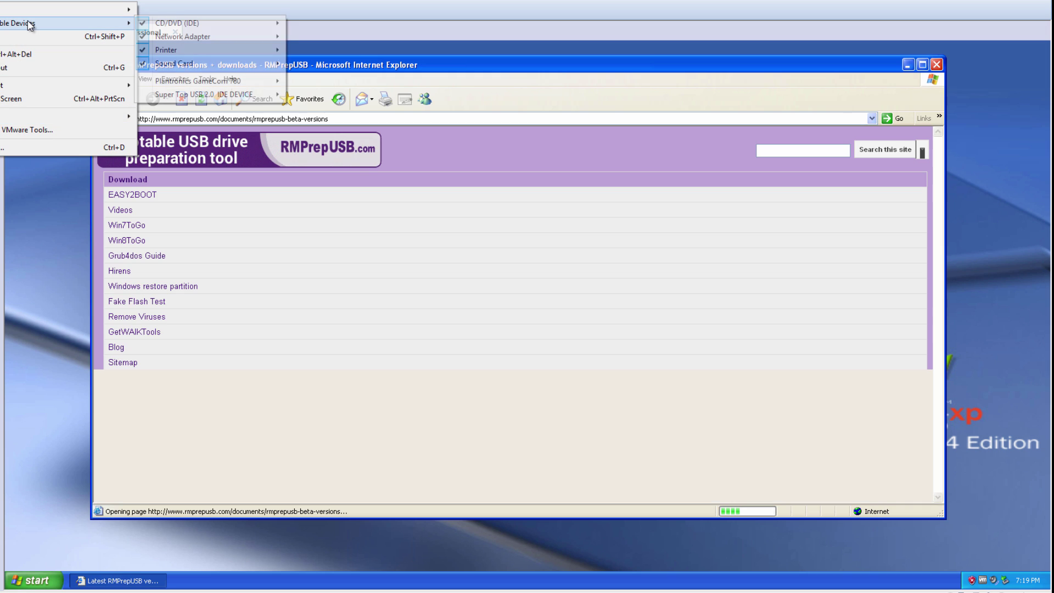
mouse_move(219, 94)
left_click(329, 95)
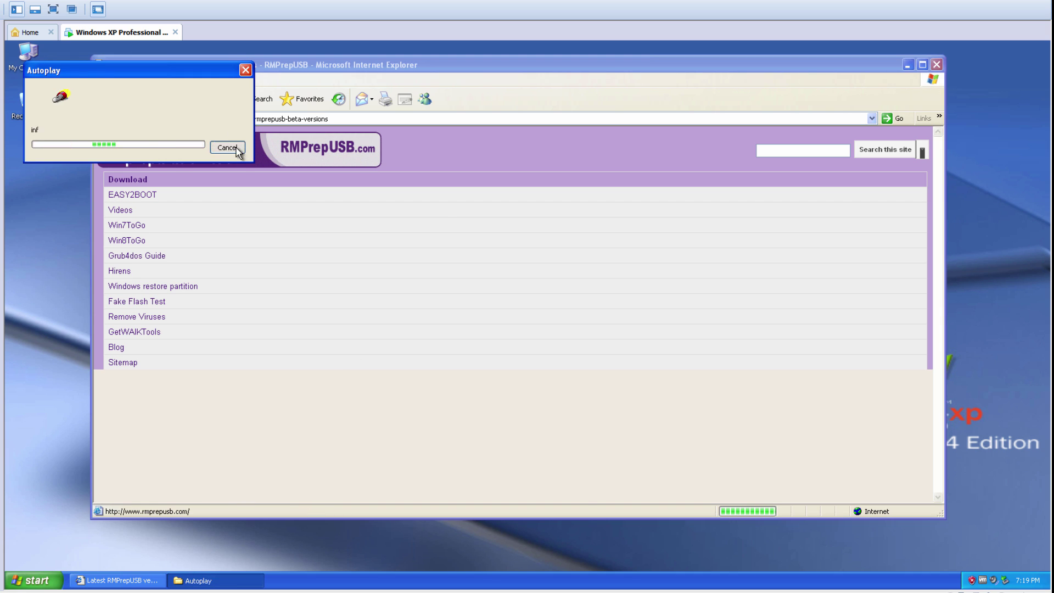
left_click(623, 203)
Step: Download Install_RMPrepUSB_Full_2.1.720.zip and open it directly
scroll(377, 344, "down", 15)
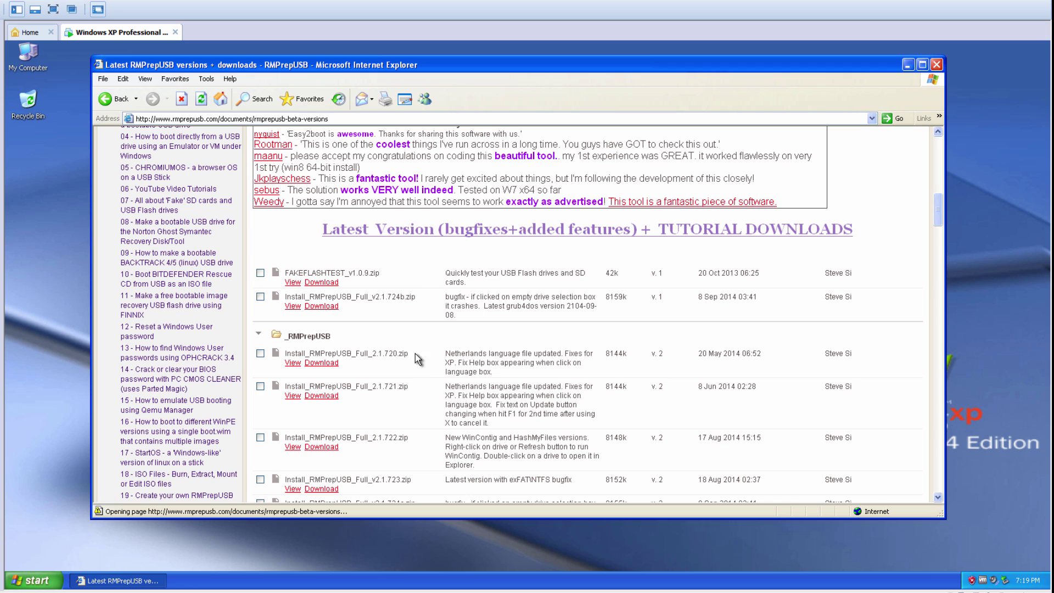
left_click_drag(413, 355, 336, 358)
left_click(332, 364)
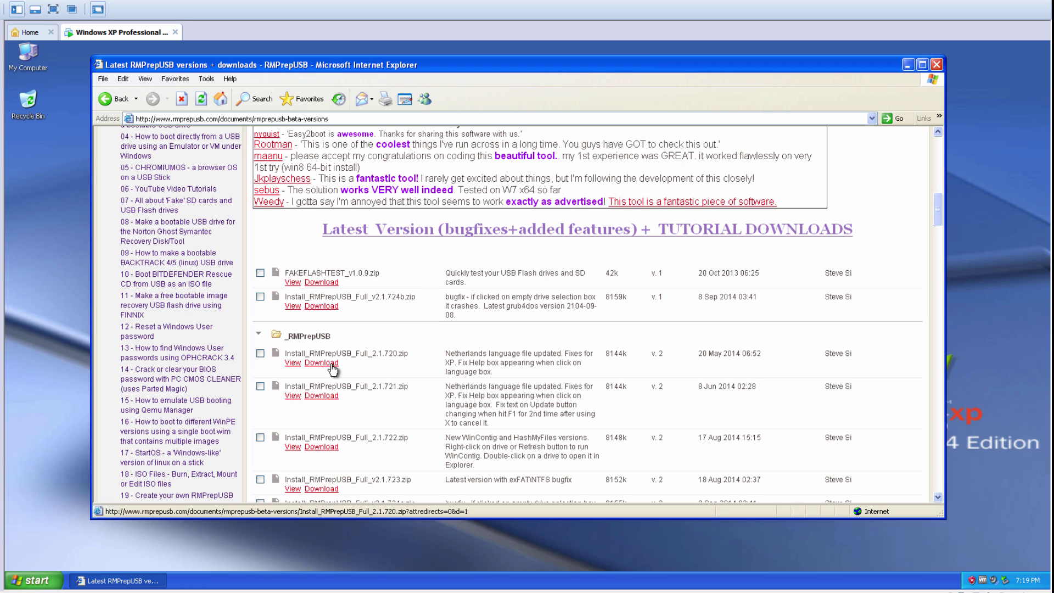
left_click(332, 364)
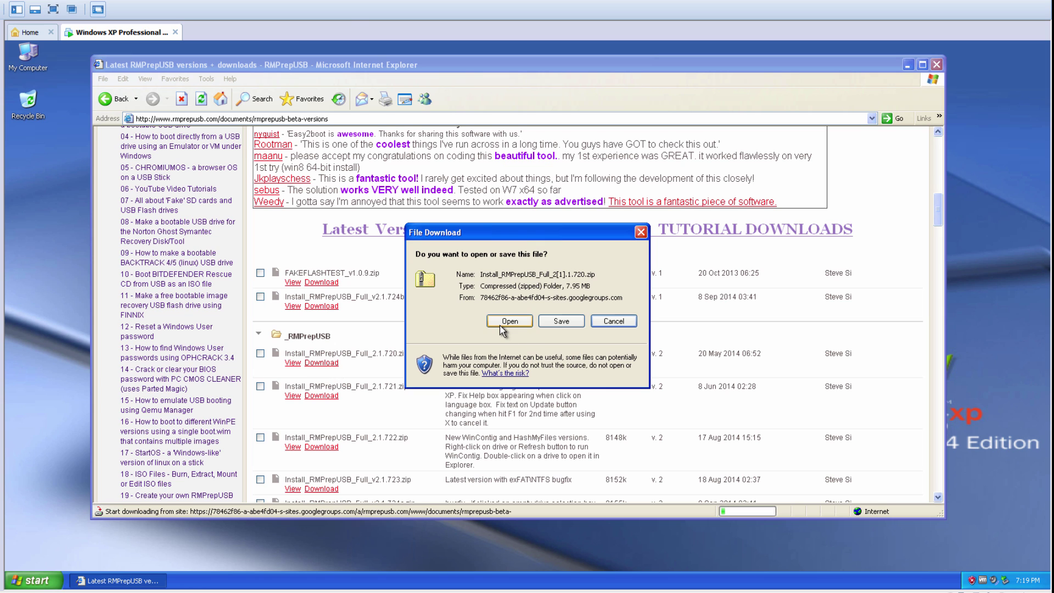
left_click(500, 324)
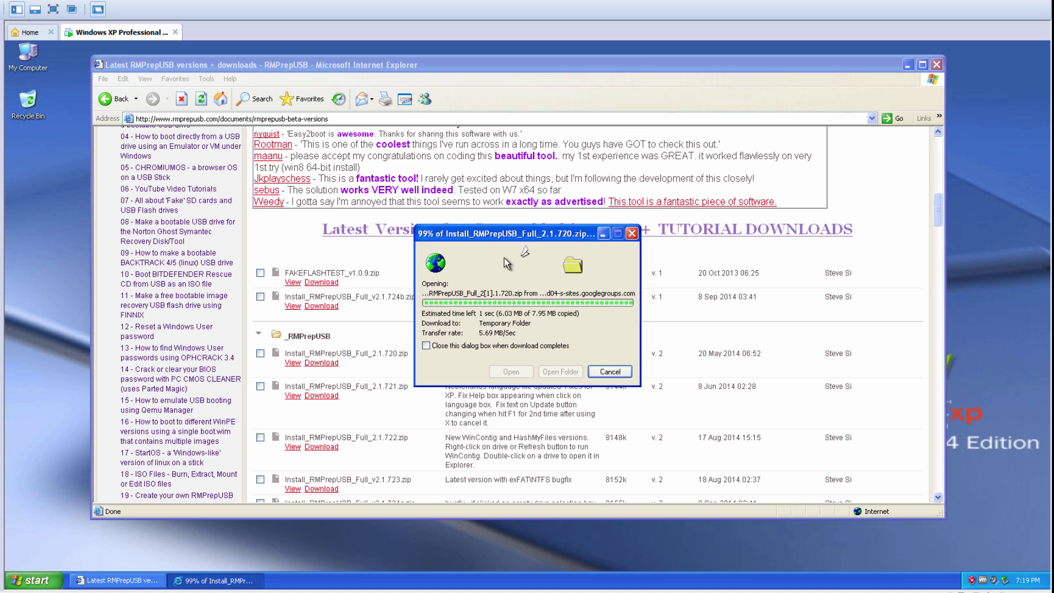
Step: Copy the RMPrepUSB installer from the zip onto the desktop and close the browser
left_click_drag(231, 220, 33, 154)
left_click(549, 139)
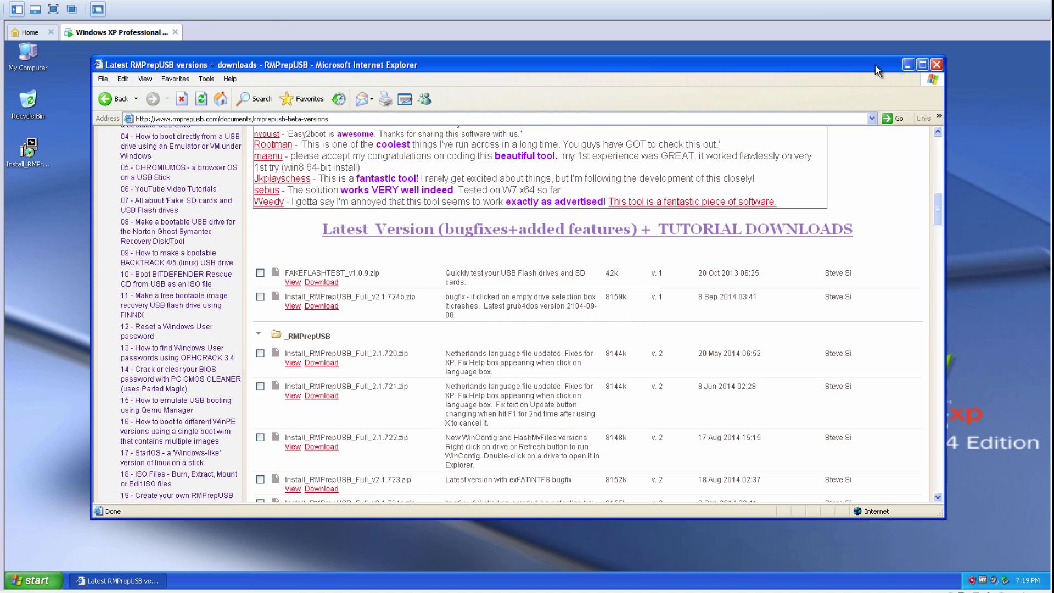
left_click(936, 64)
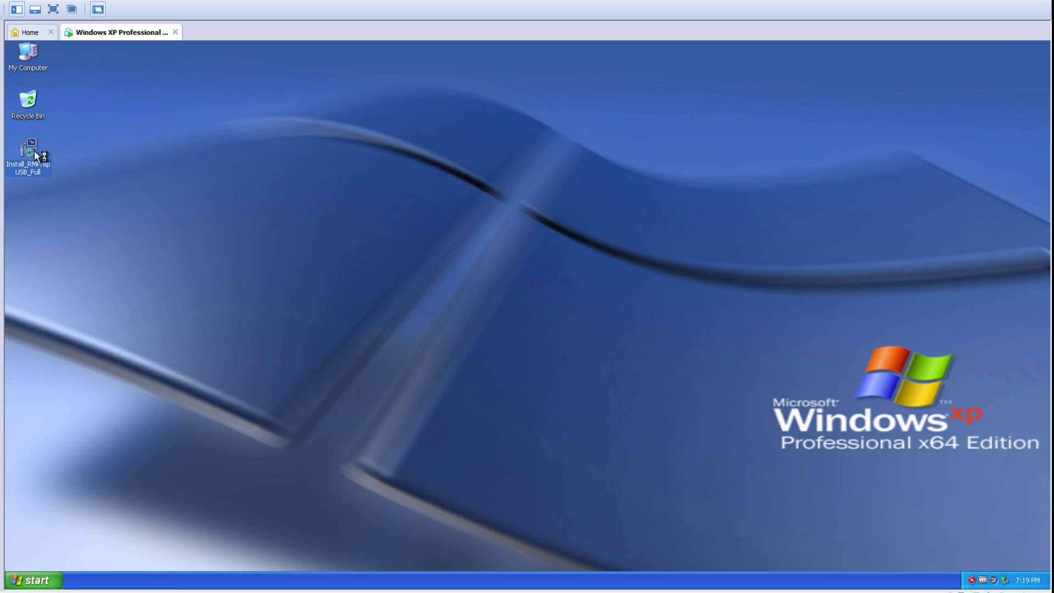
Step: Run the RMPrepUSB installer with default language, components and folder, then launch RMPrepUSB
left_click_drag(49, 186, 35, 206)
left_click(521, 341)
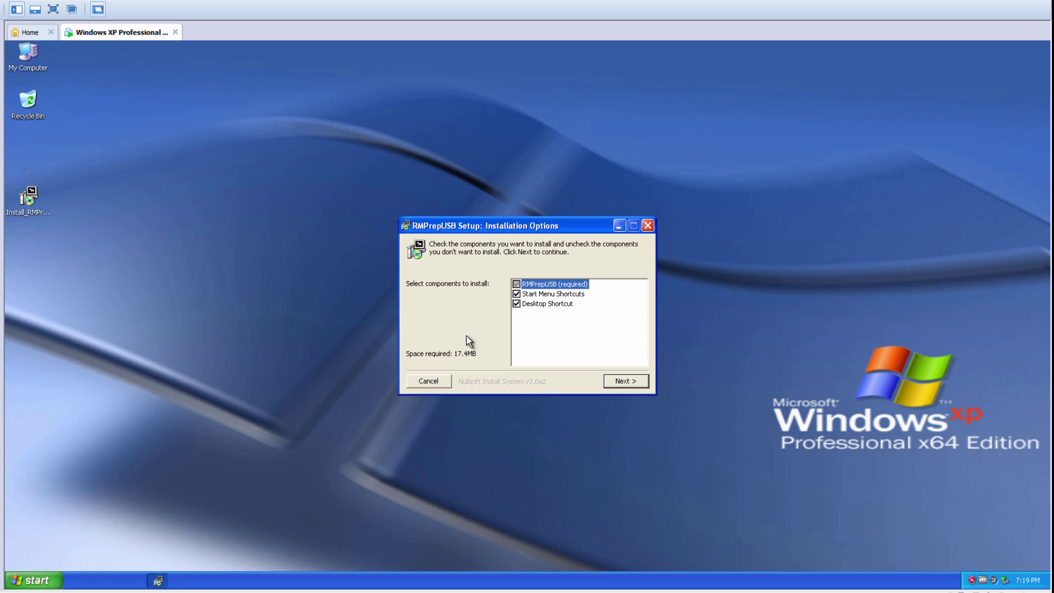
left_click(631, 384)
left_click(631, 384)
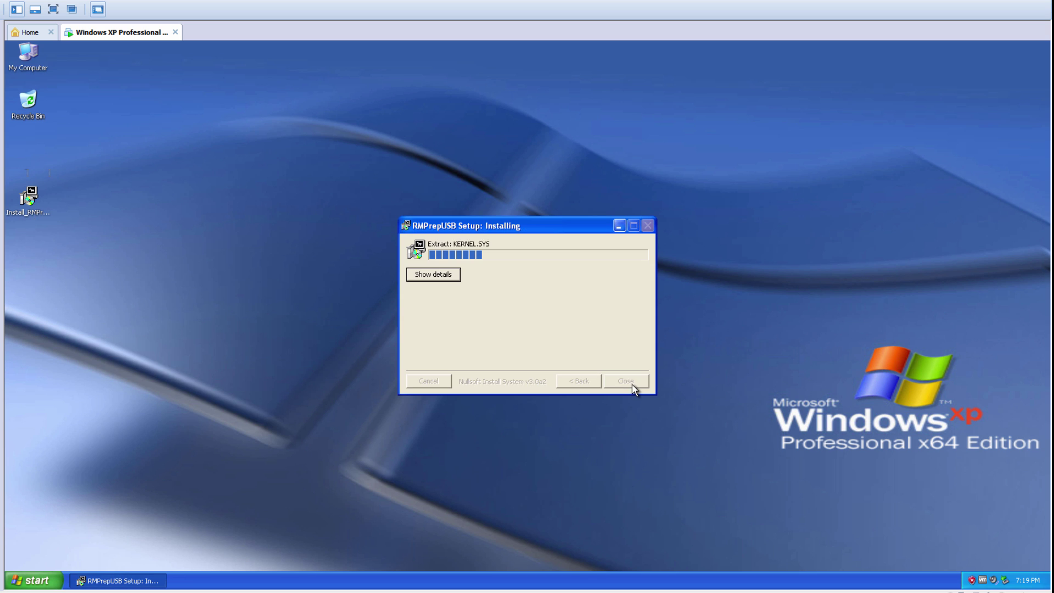
left_click(625, 381)
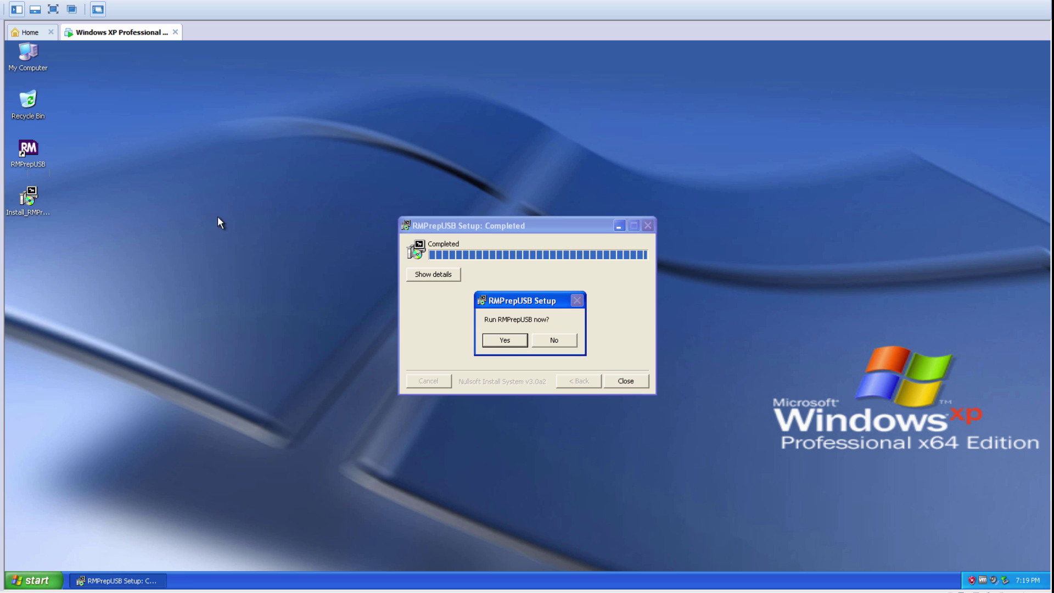
left_click(506, 340)
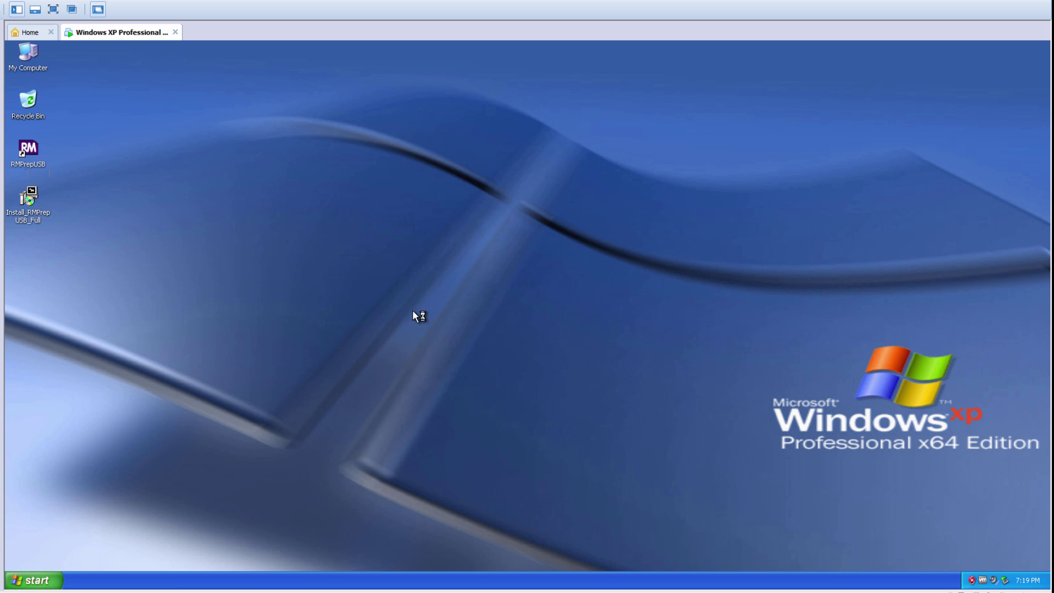
Step: Inspect drive E in My Computer, then close the window
double_click(28, 55)
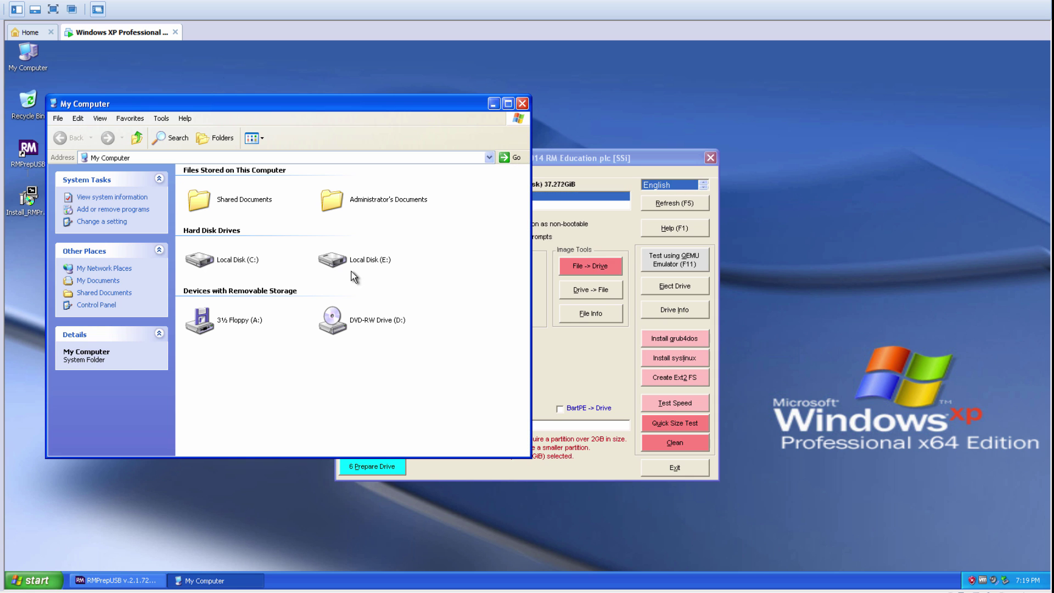
left_click(420, 258)
left_click(471, 224)
left_click(522, 104)
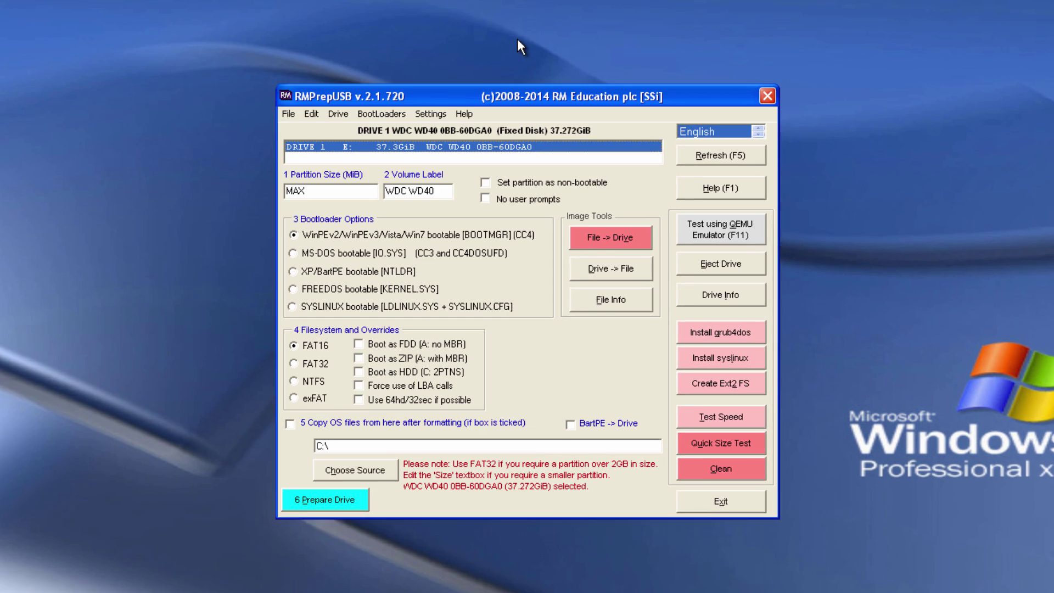
Step: Select the WDC WD40 drive and run Clean, confirming the erase and the no-drive-letter warning
double_click(319, 148)
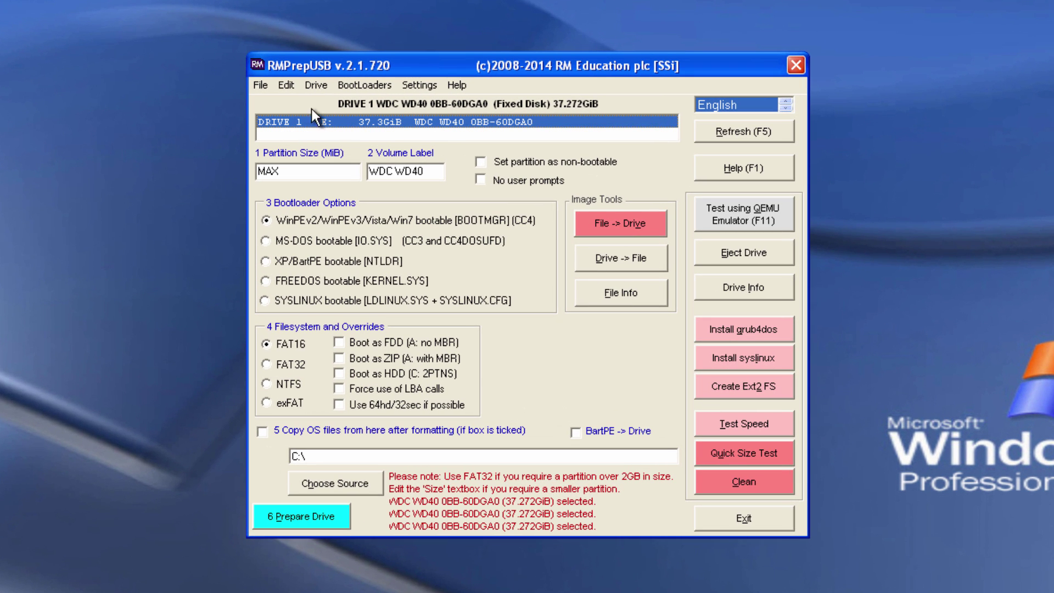
left_click(710, 482)
left_click(491, 355)
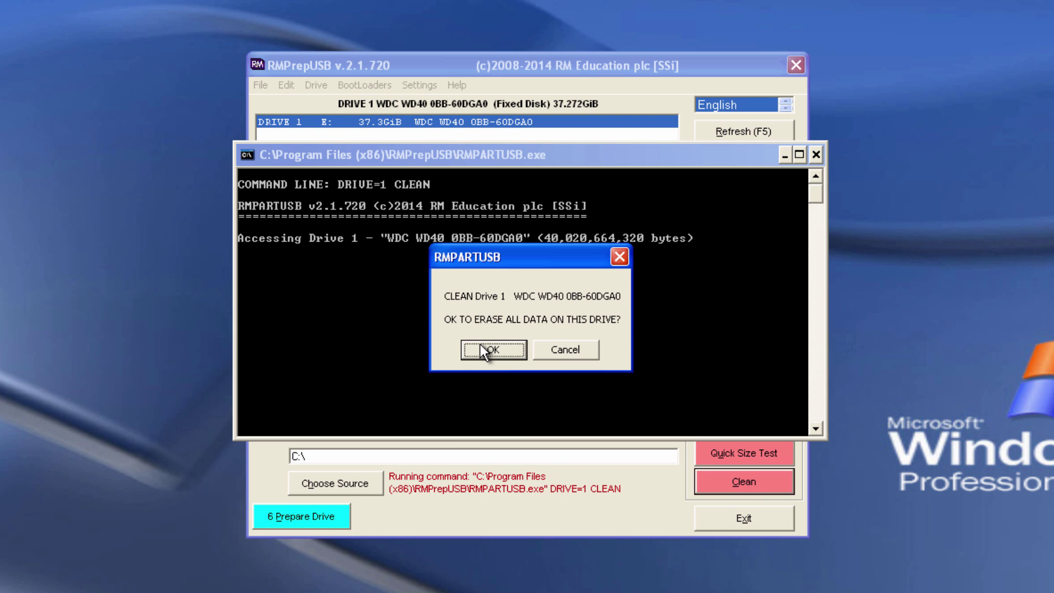
left_click(480, 346)
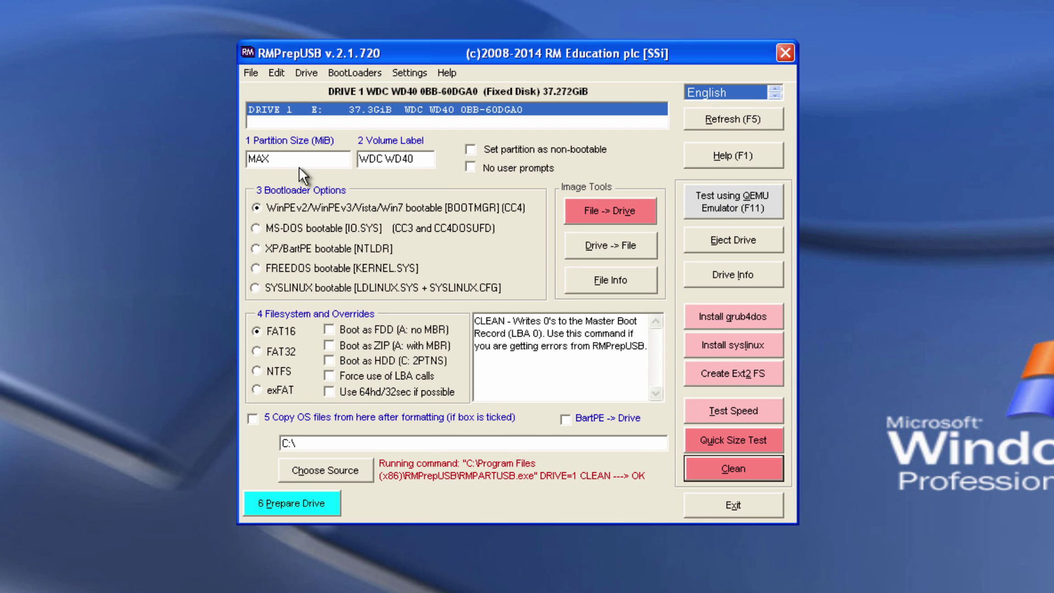
left_click(531, 344)
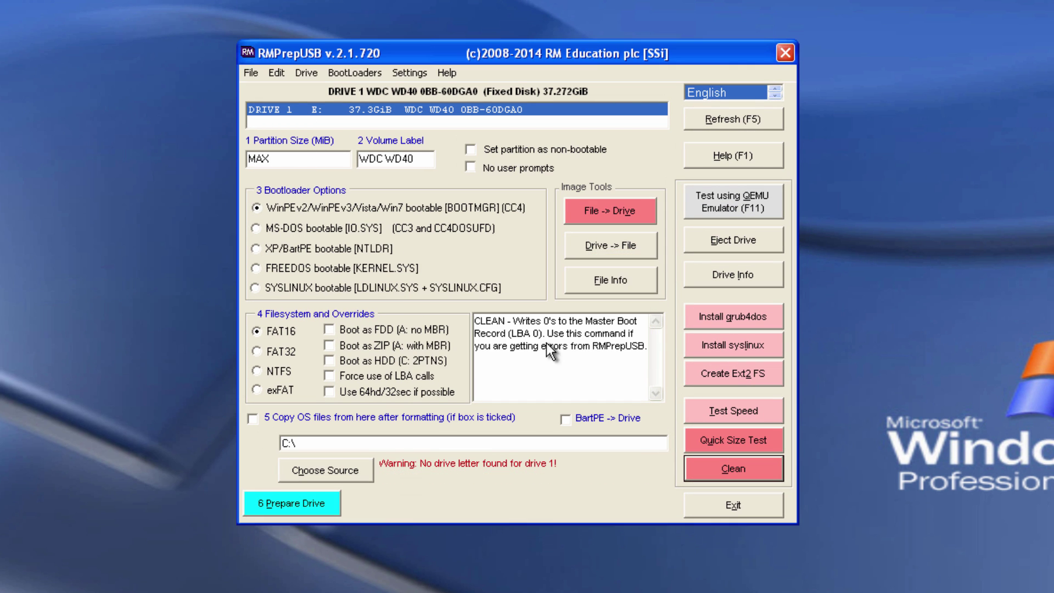
Step: Choose XP/BartPE bootable [NTLDR] and NTFS, then run 6 Prepare Drive and confirm both prompts
left_click(297, 248)
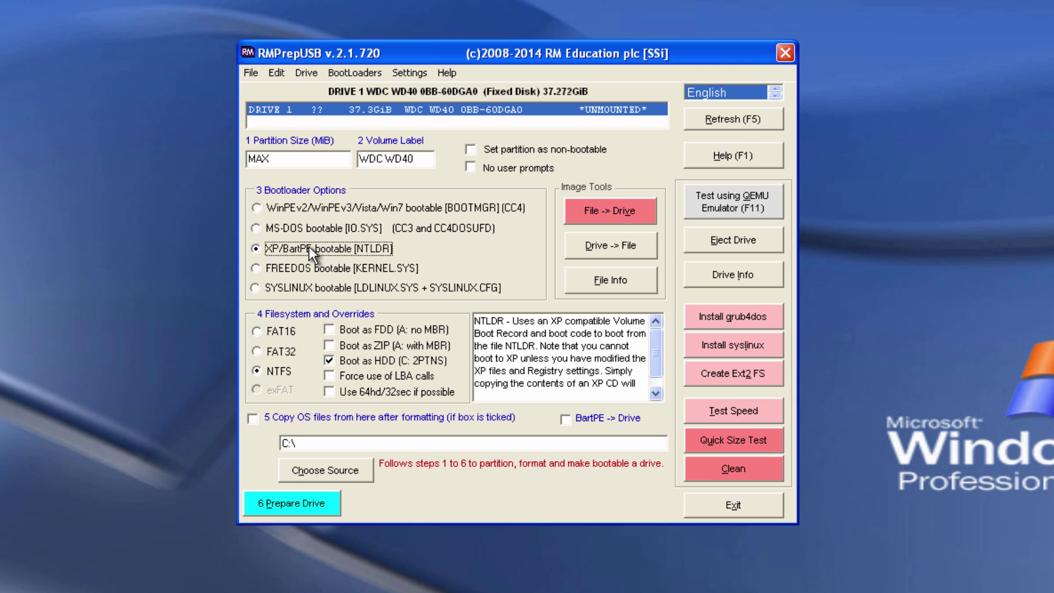
left_click(280, 372)
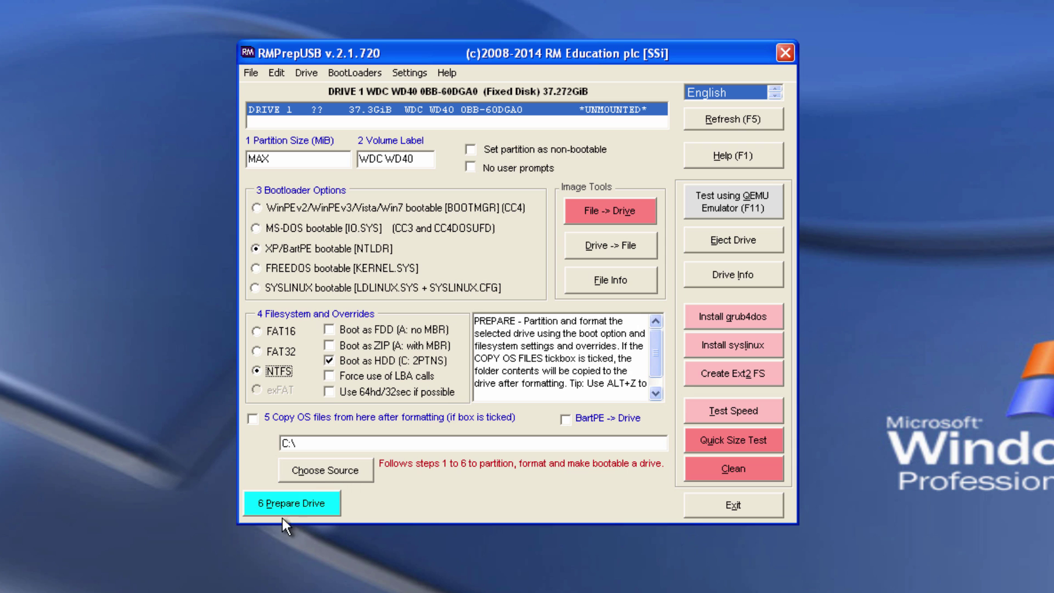
left_click(300, 505)
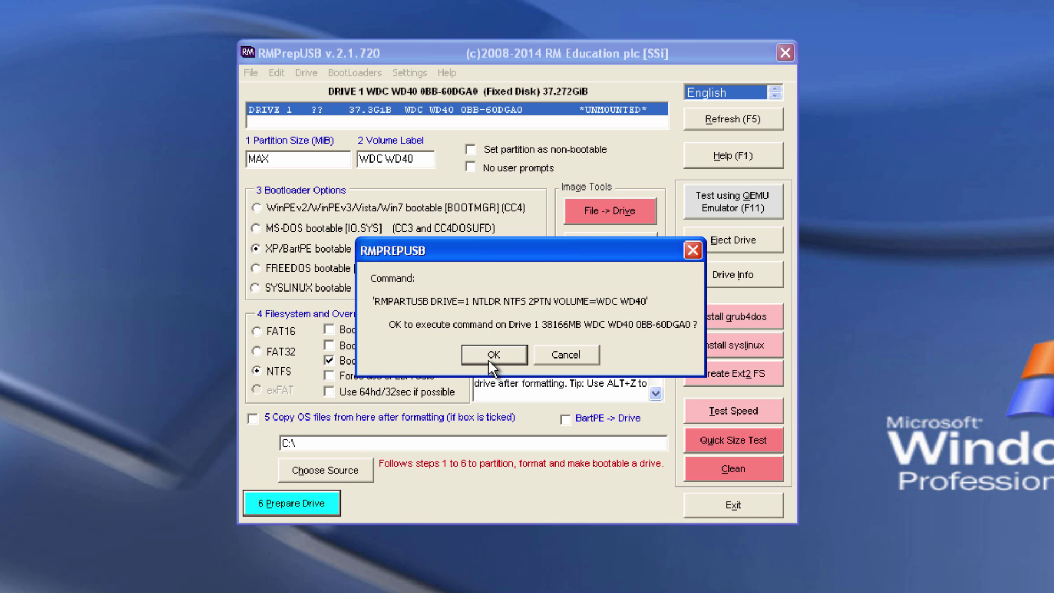
left_click(488, 357)
left_click(492, 356)
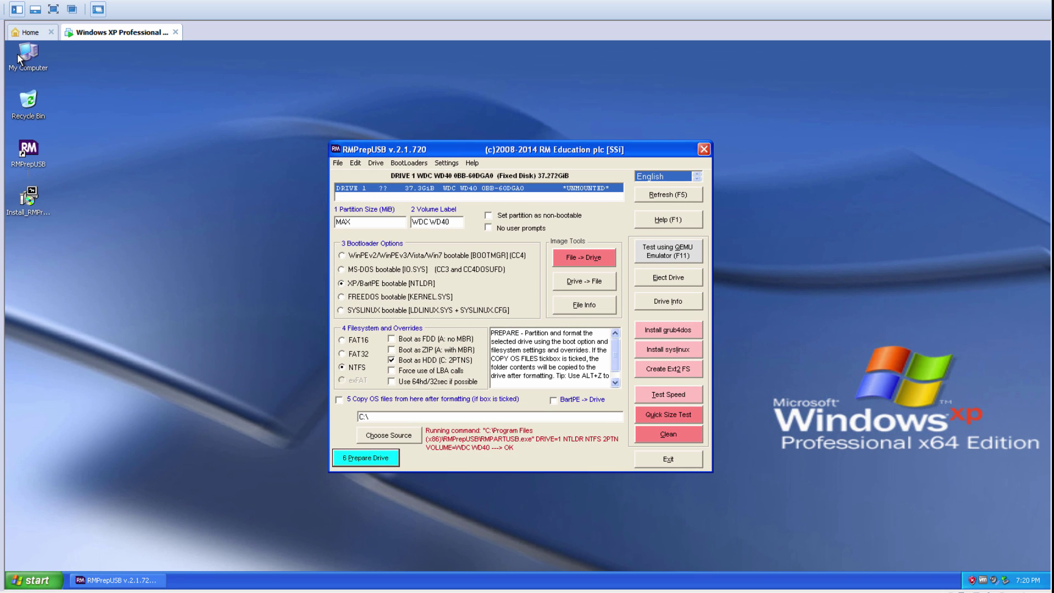
Step: Check the WDC WD40 drive's file system and size in My Computer
double_click(28, 55)
left_click(332, 259)
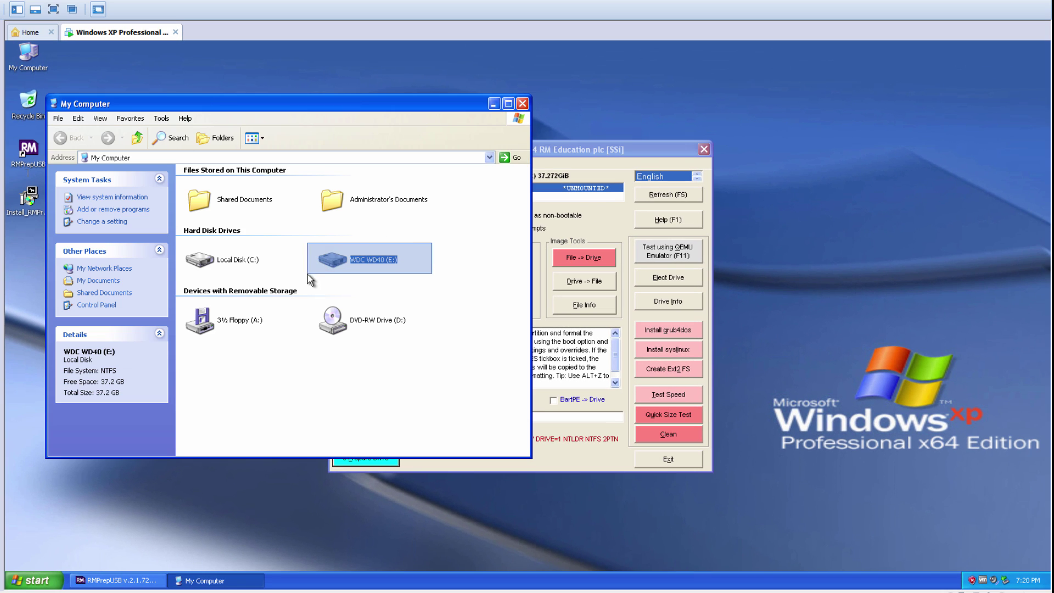
left_click(526, 107)
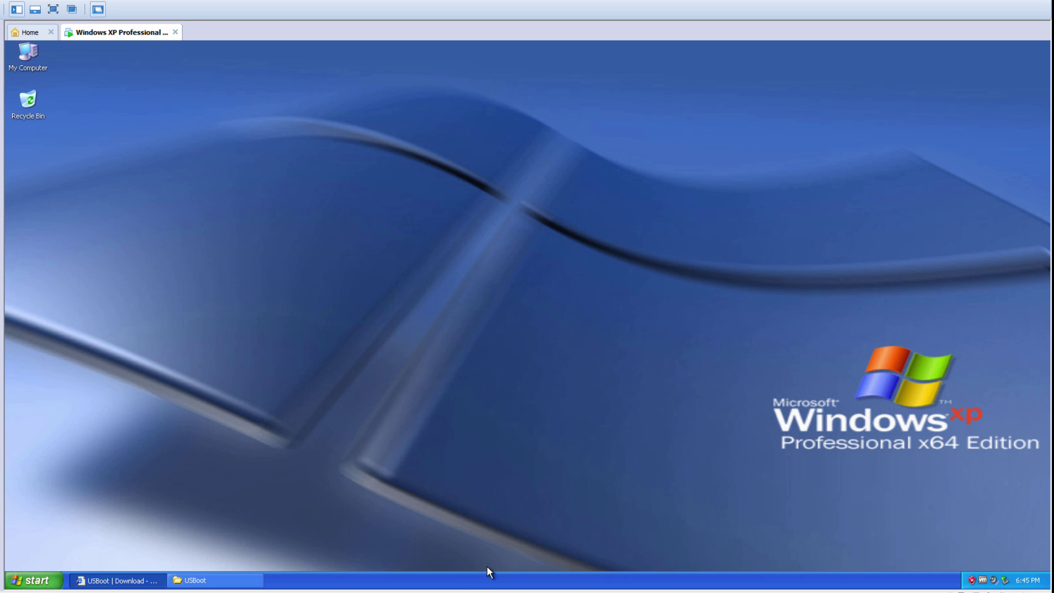
Step: Highlight steps 8 and 9 in the Notepad notes and switch back to the guest
left_click(422, 544)
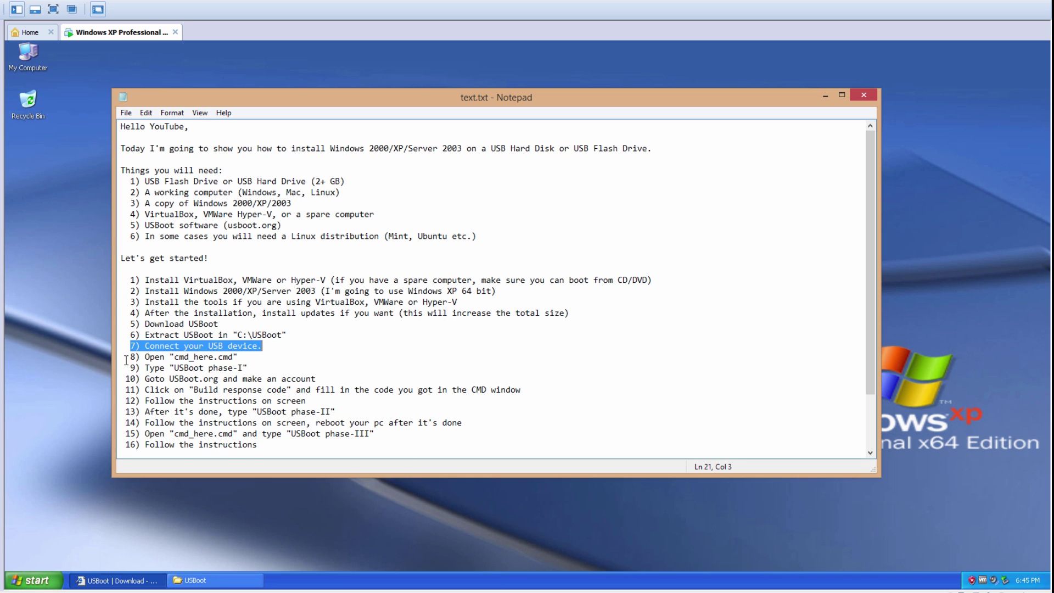
left_click_drag(129, 357, 239, 357)
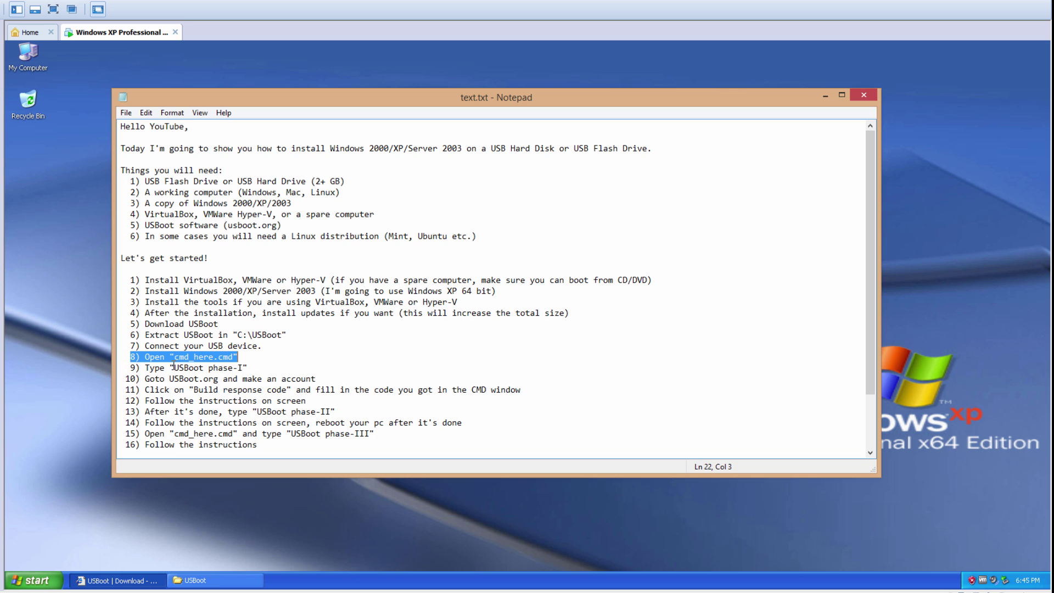
left_click_drag(131, 368, 270, 365)
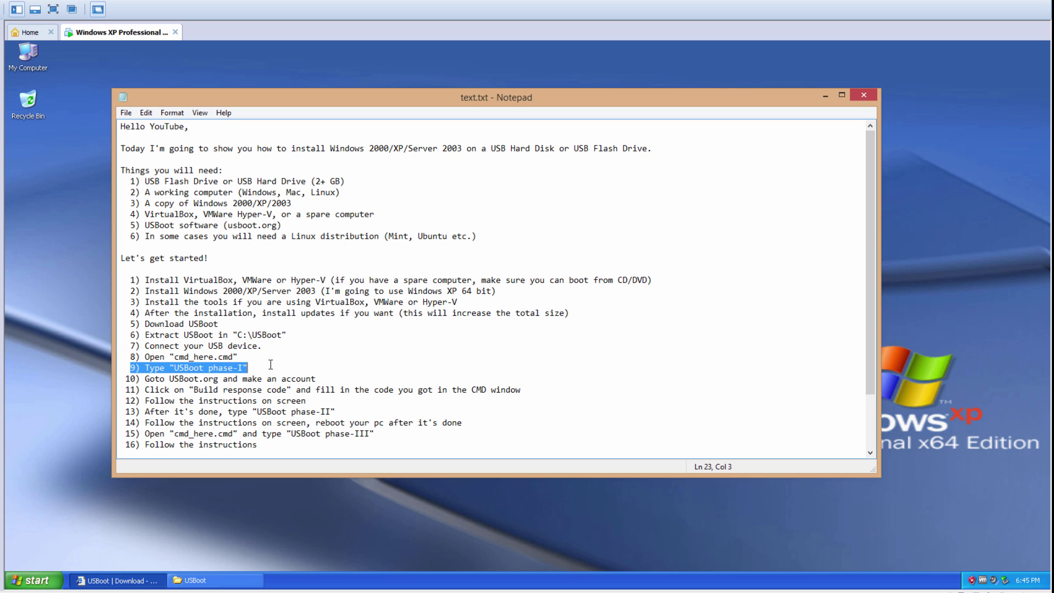
key("alt+Tab")
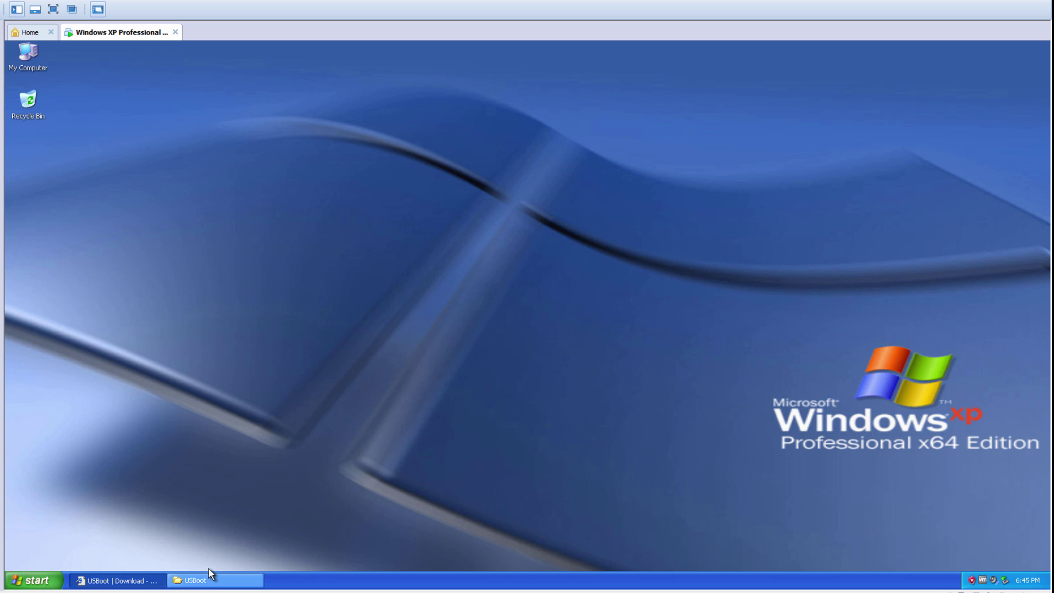
Step: Open a command prompt in C:\USBoot via cmd_here and run usboot phase-i
left_click(209, 581)
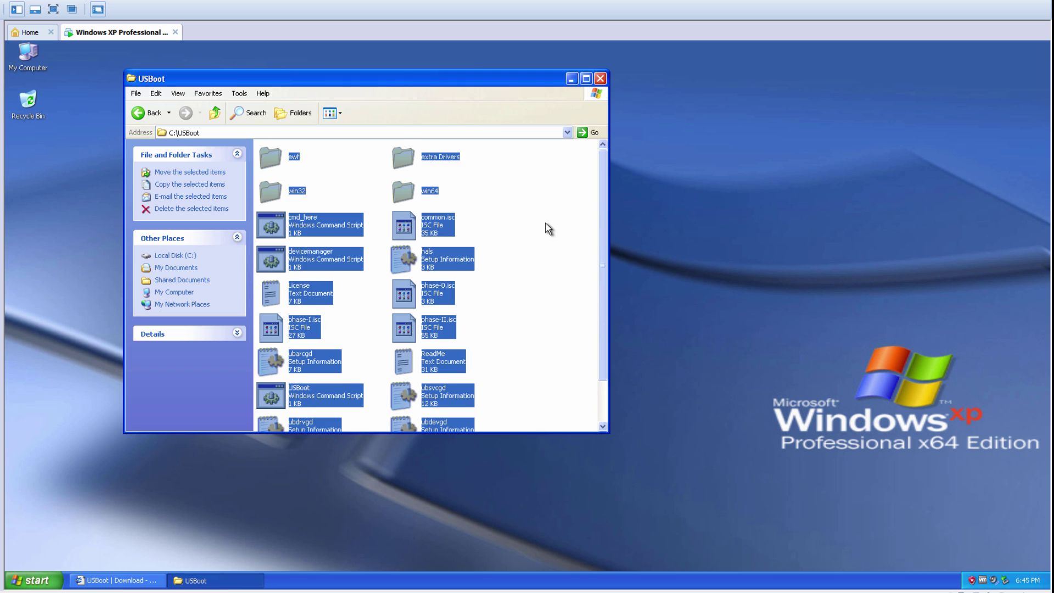
double_click(311, 223)
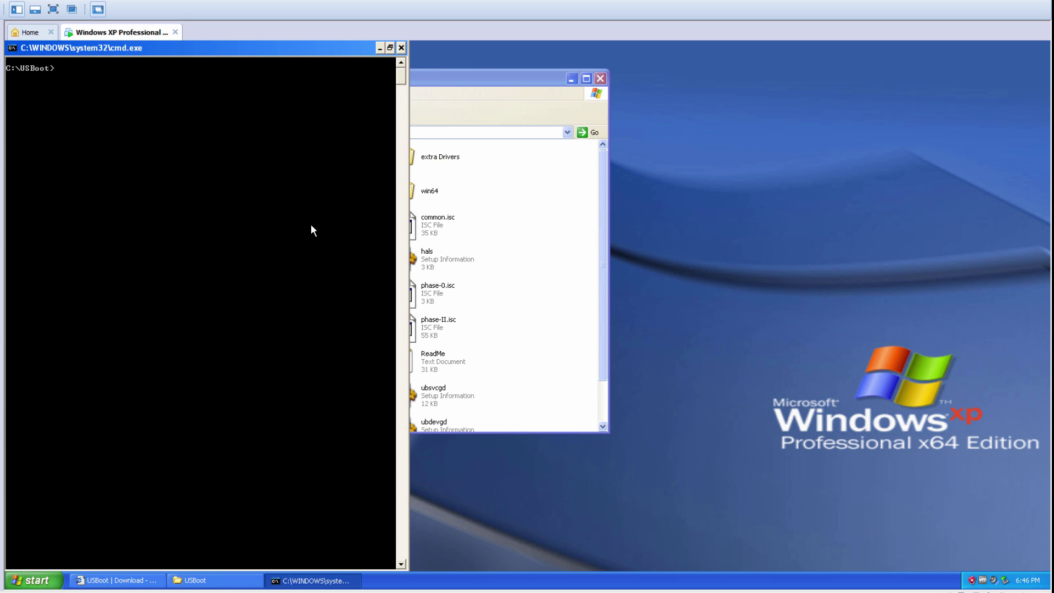
type("usboot phase-i")
key("Return")
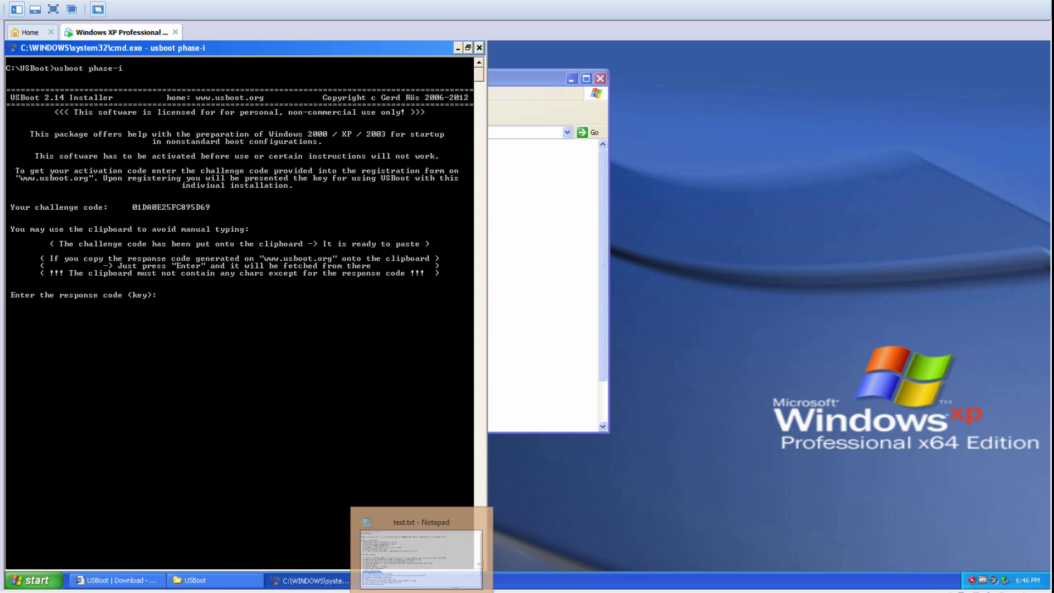
Step: Highlight notes steps 10 (USBoot.org account) and 11 (build the response code), then return to the guest
left_click(454, 586)
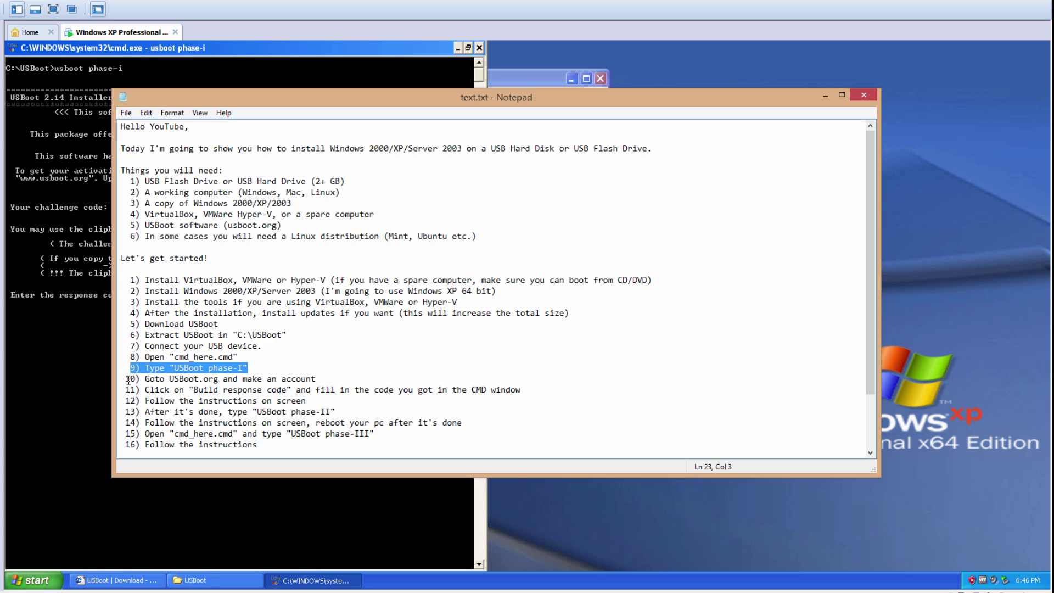
left_click_drag(128, 379, 328, 379)
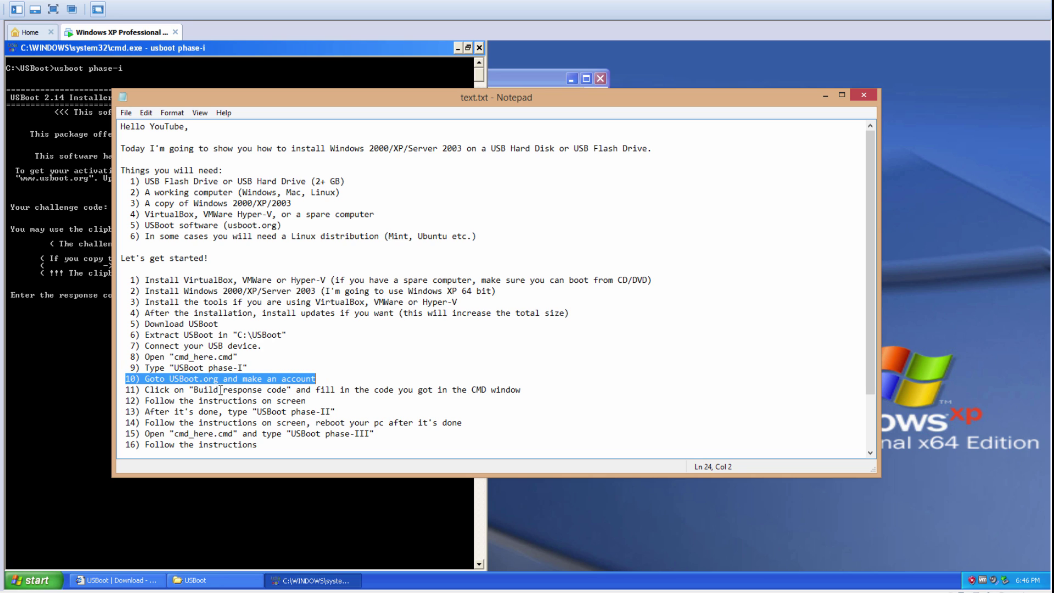
left_click_drag(126, 391, 526, 388)
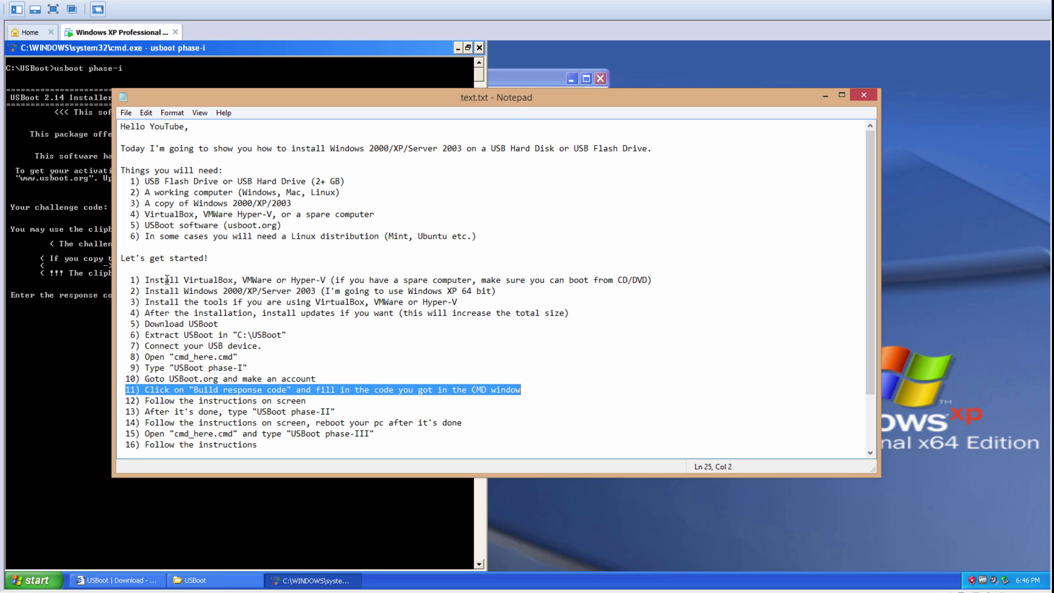
left_click(68, 269)
Step: Log in to USBoot.org with the account username and password
left_click(115, 580)
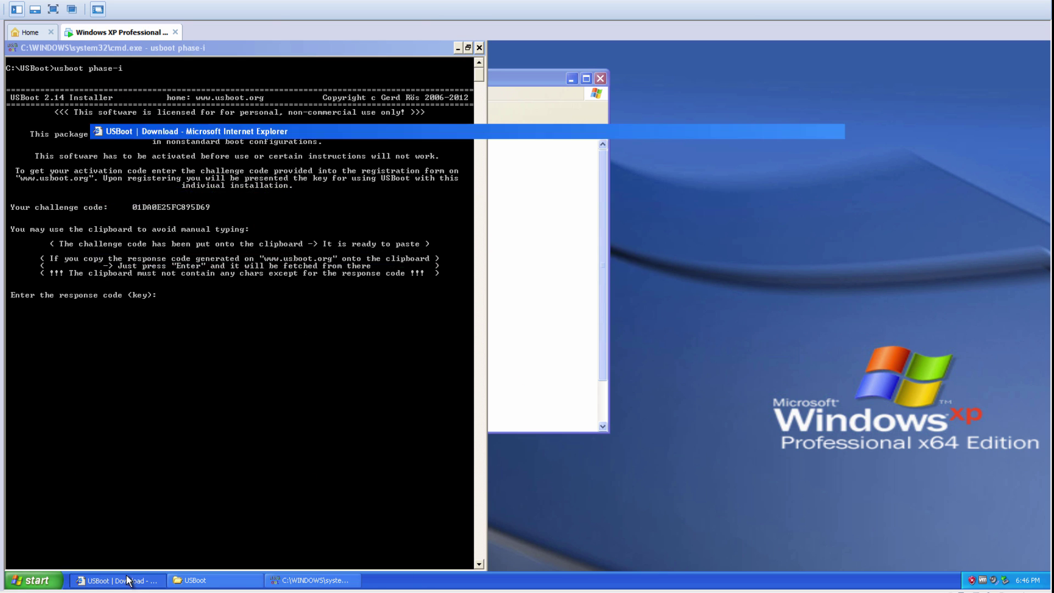
scroll(277, 193, "up", 3)
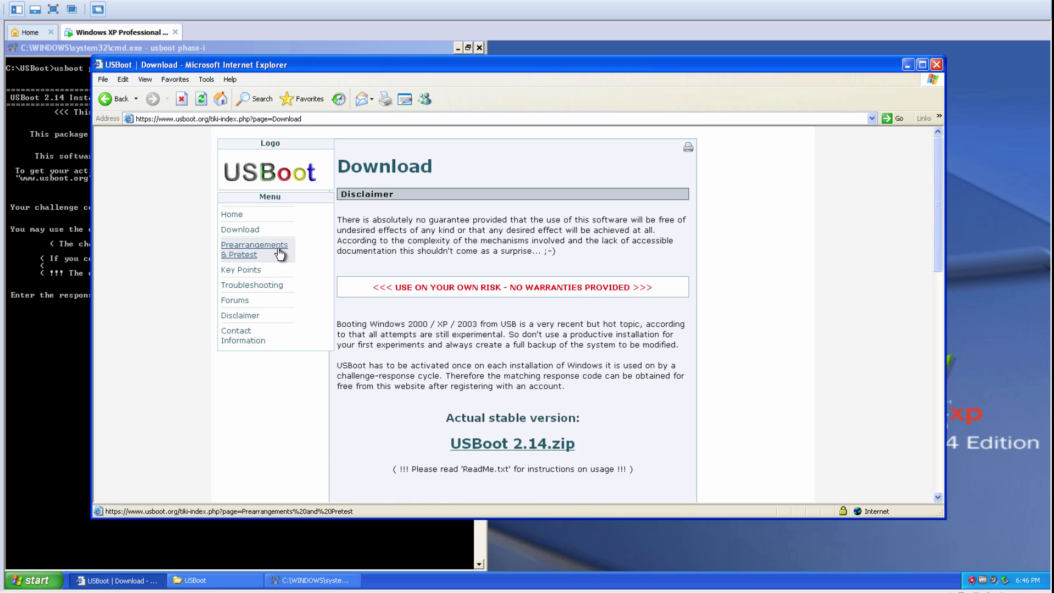
scroll(278, 254, "down", 15)
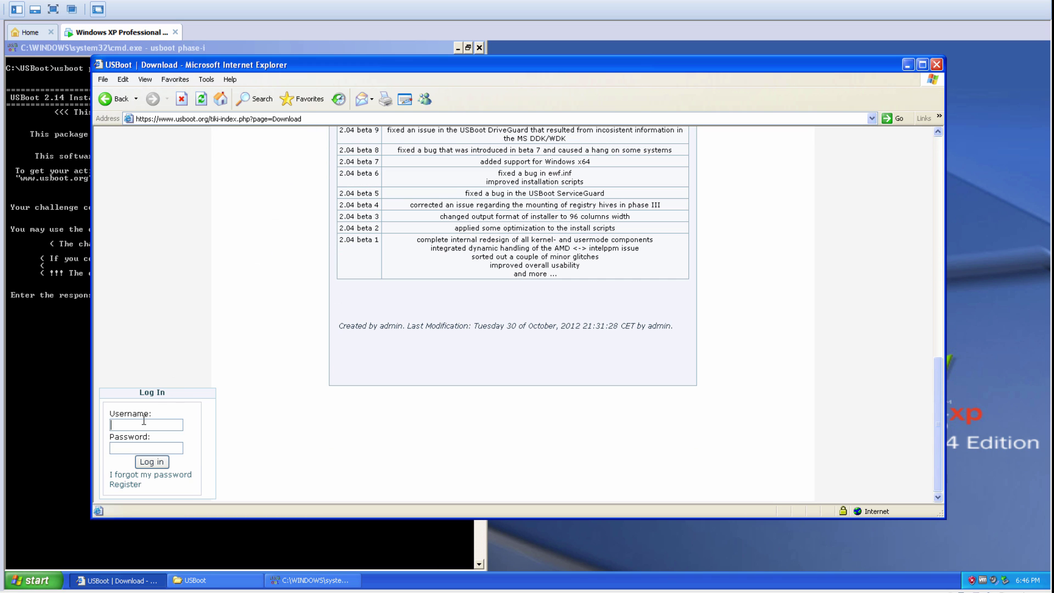
left_click(146, 425)
key("Tab")
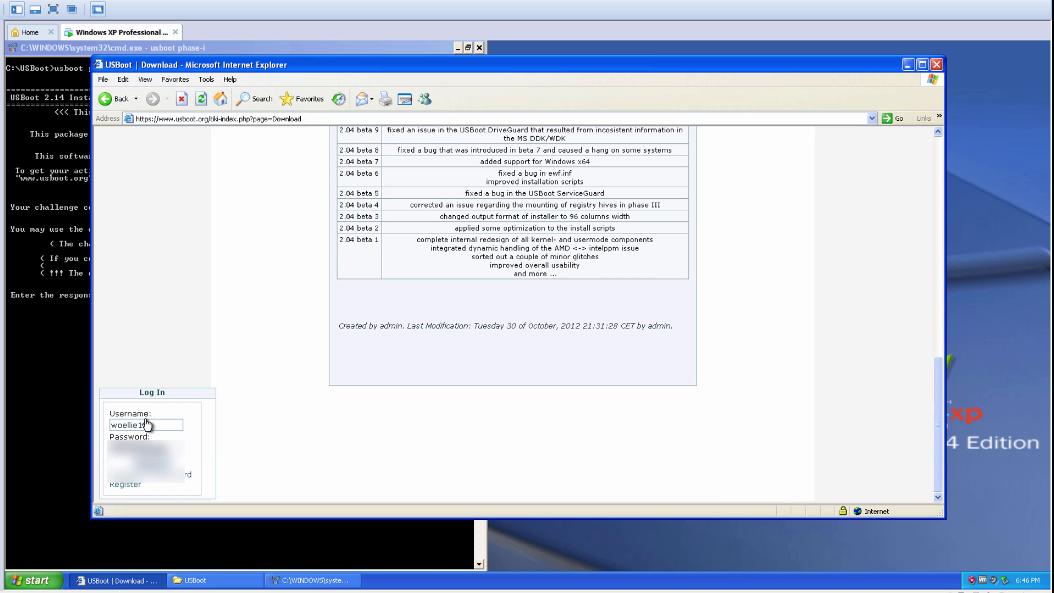
key("Return")
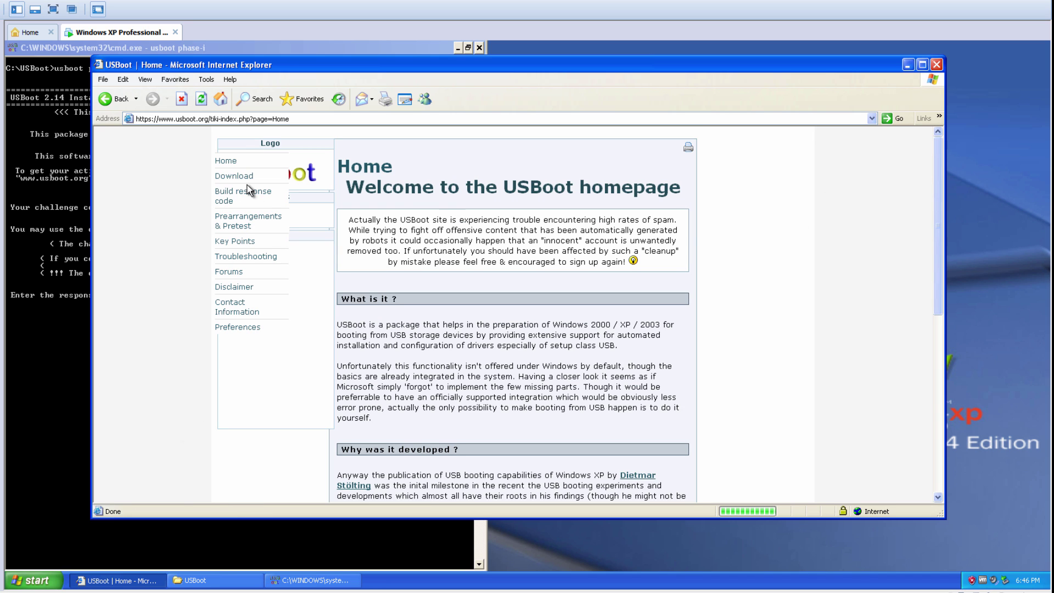
Step: Build a response code from the pasted challenge code and copy the result
scroll(248, 190, "down", 1)
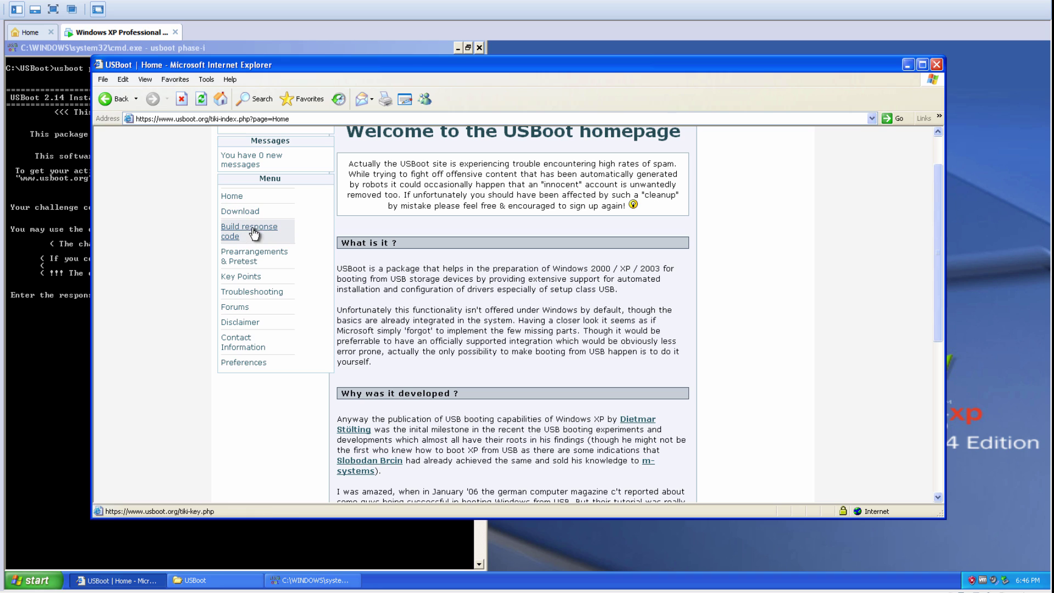
left_click(221, 236)
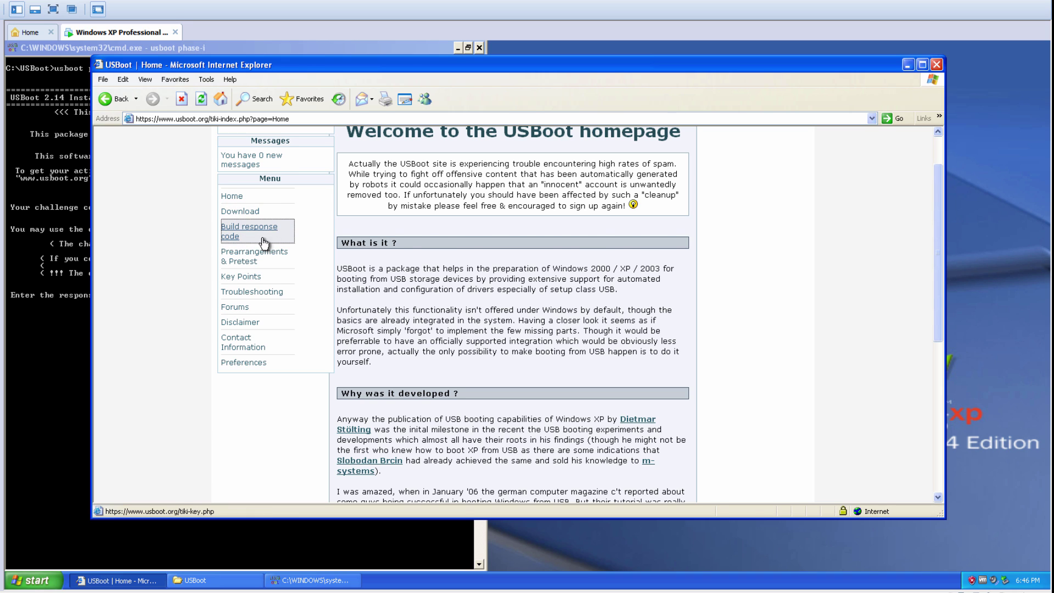
left_click(504, 271)
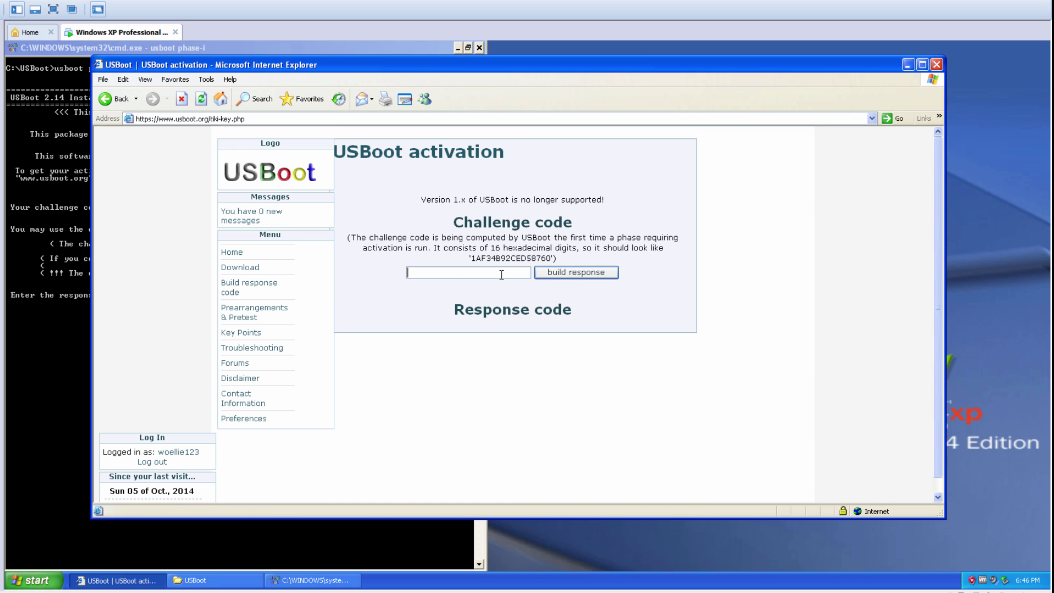
left_click(565, 274)
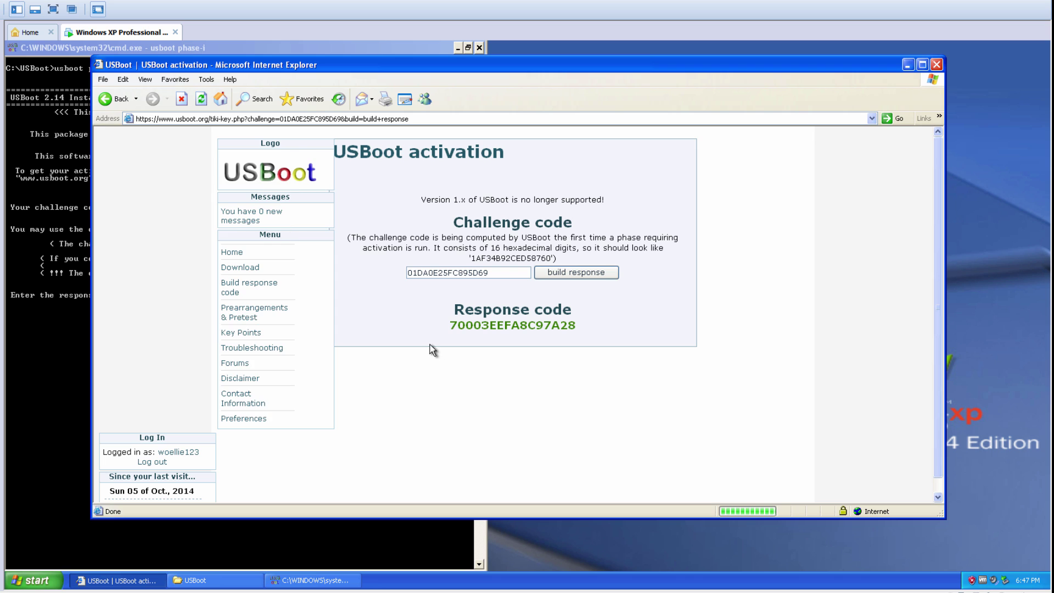
double_click(581, 328)
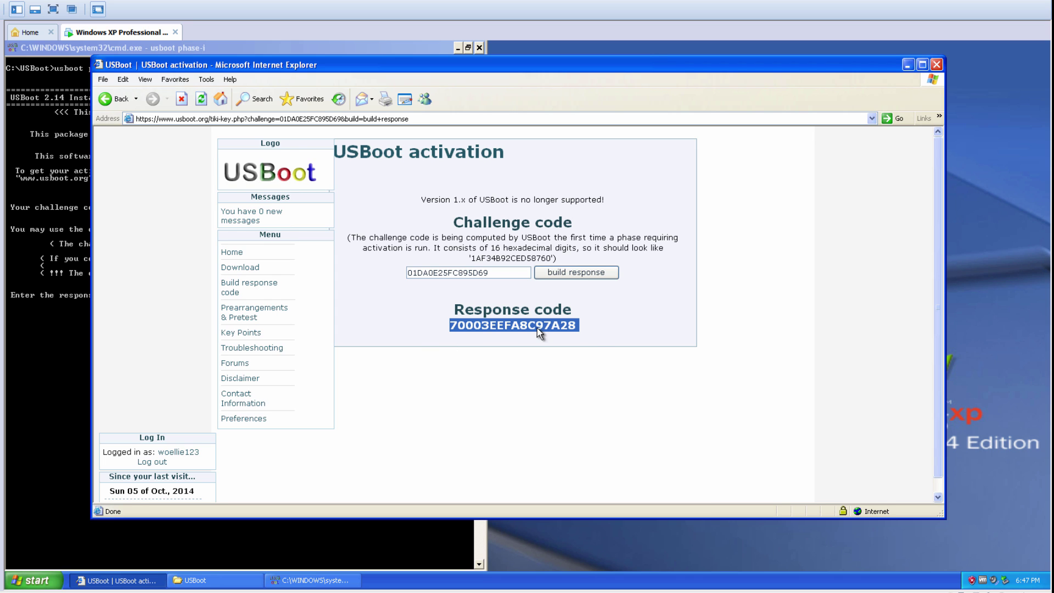
right_click(541, 333)
left_click(559, 344)
Step: Activate USBoot with the pasted response code and continue past the confirmation and disclaimer
left_click(86, 308)
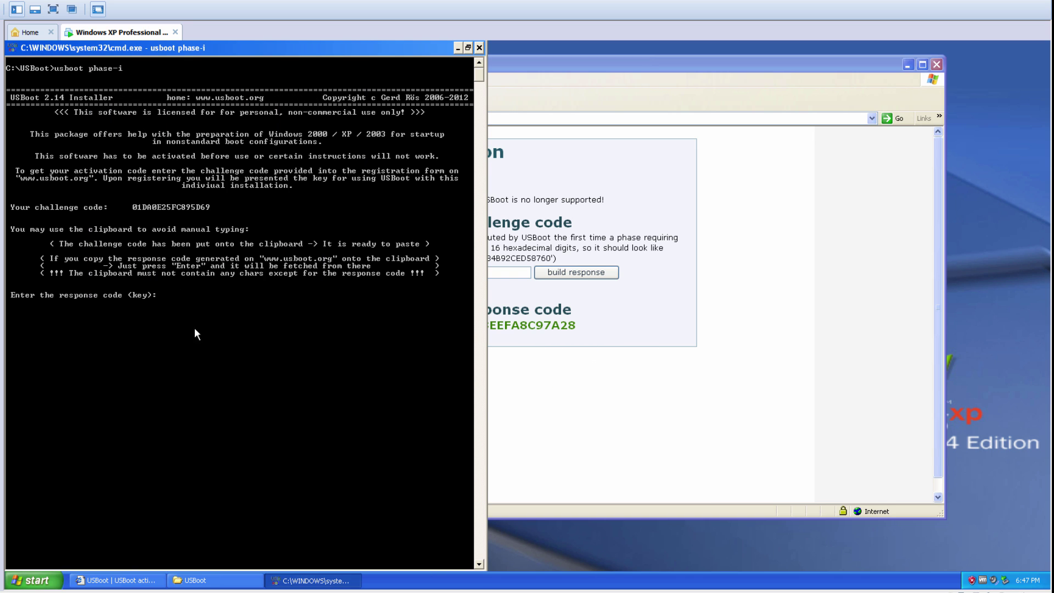
right_click(226, 332)
left_click(275, 359)
key("Return")
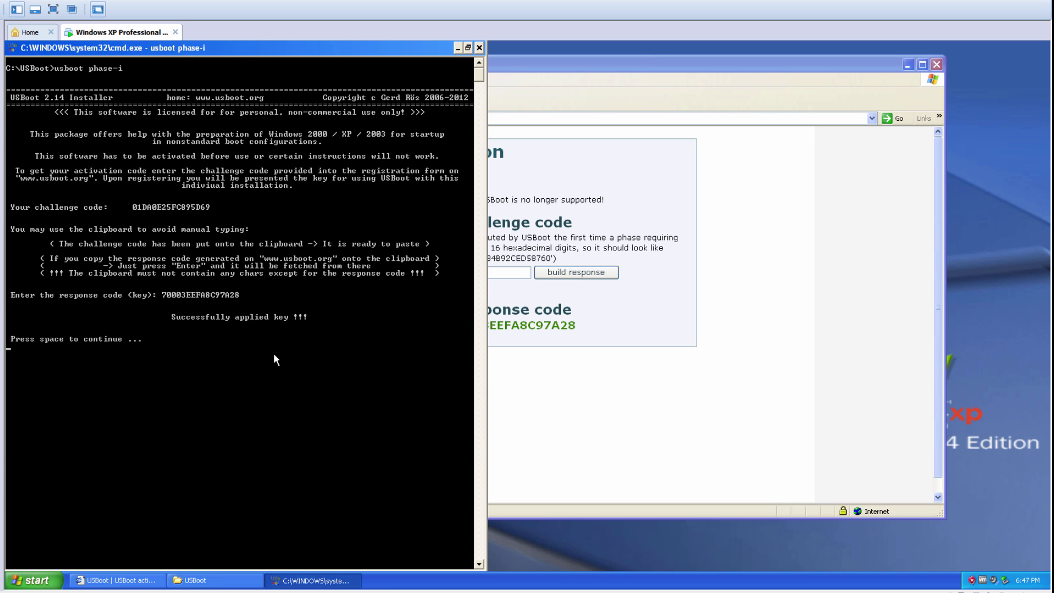
key("space")
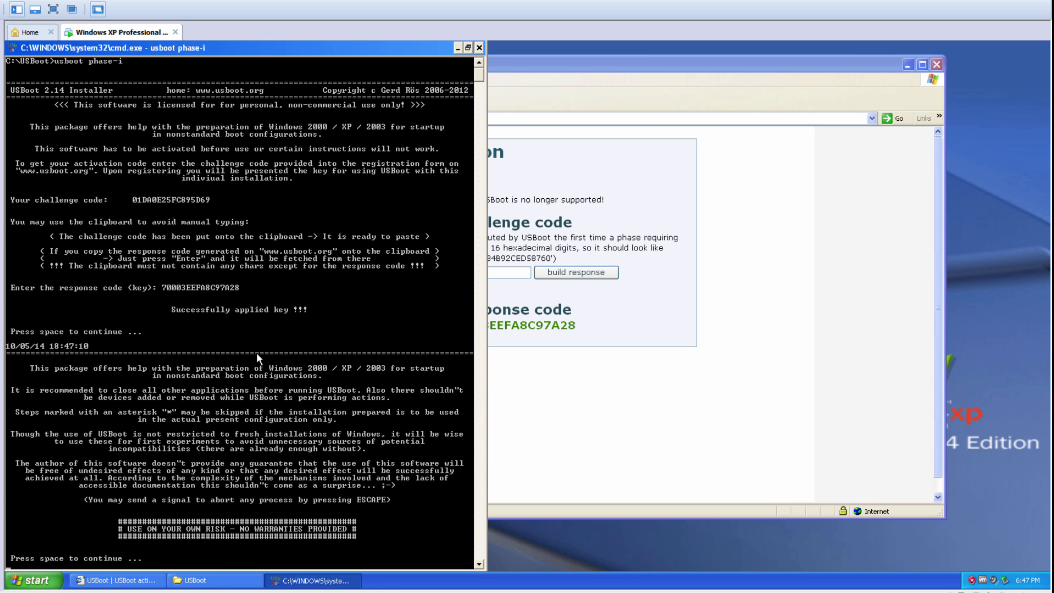
key("space")
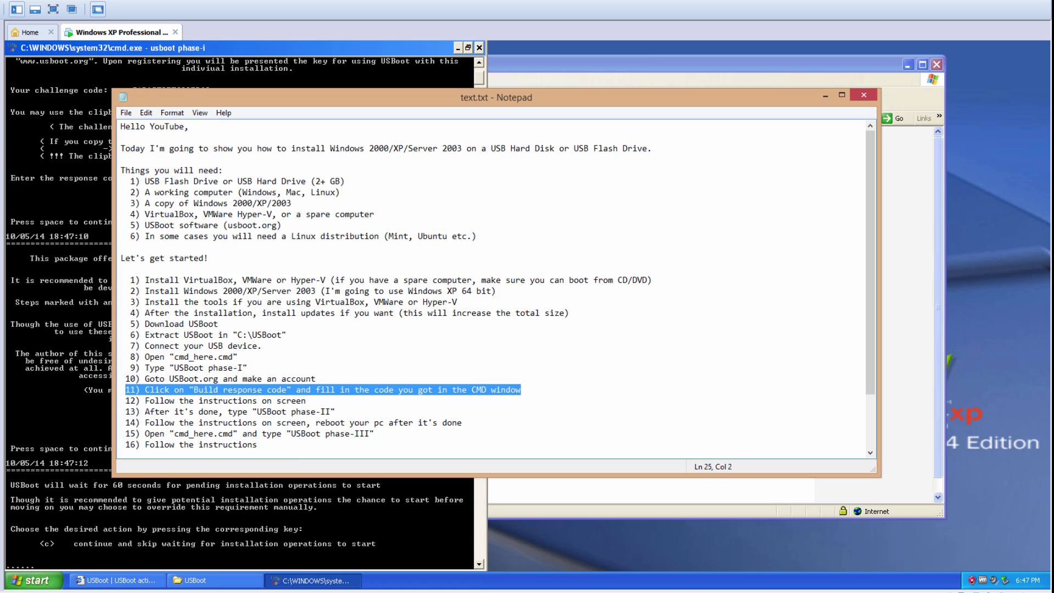
left_click_drag(126, 401, 306, 401)
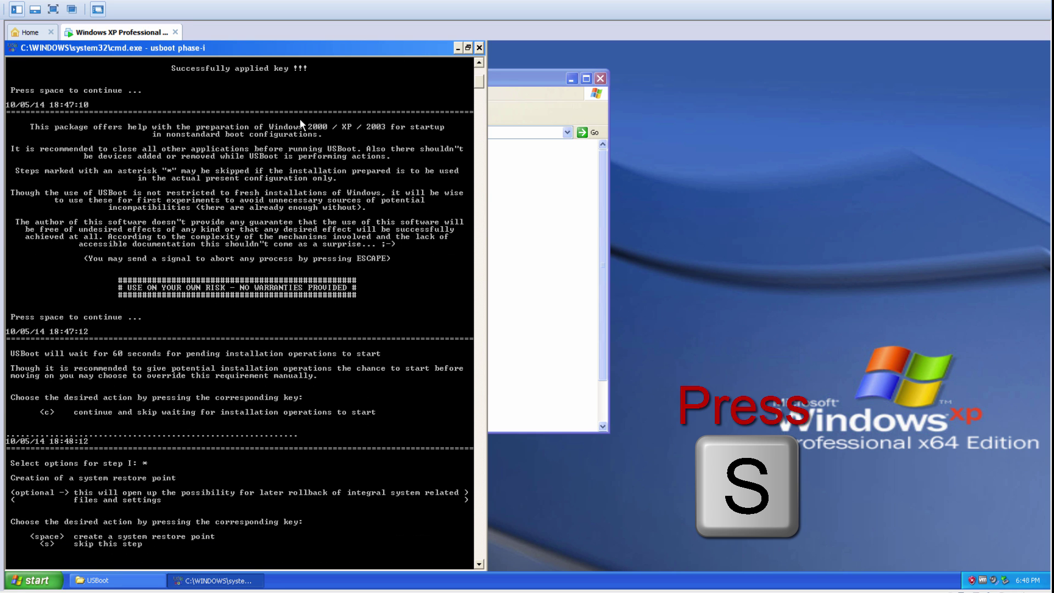
Step: Skip the restore point, disable auto reboot, enable DeviceGuard and ServiceGuard, install HAL files, finish
key("s")
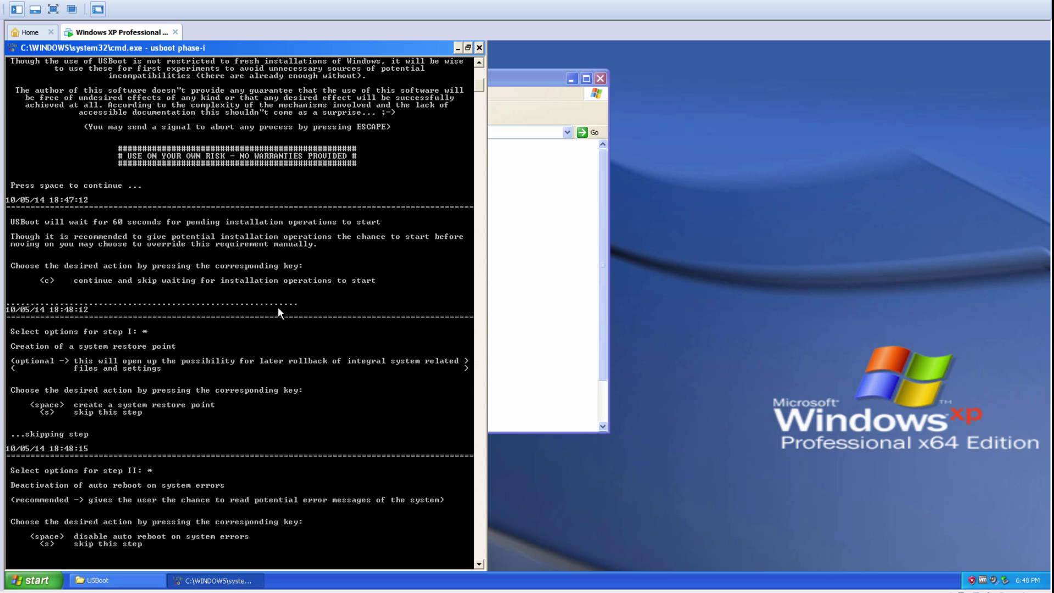
key("space")
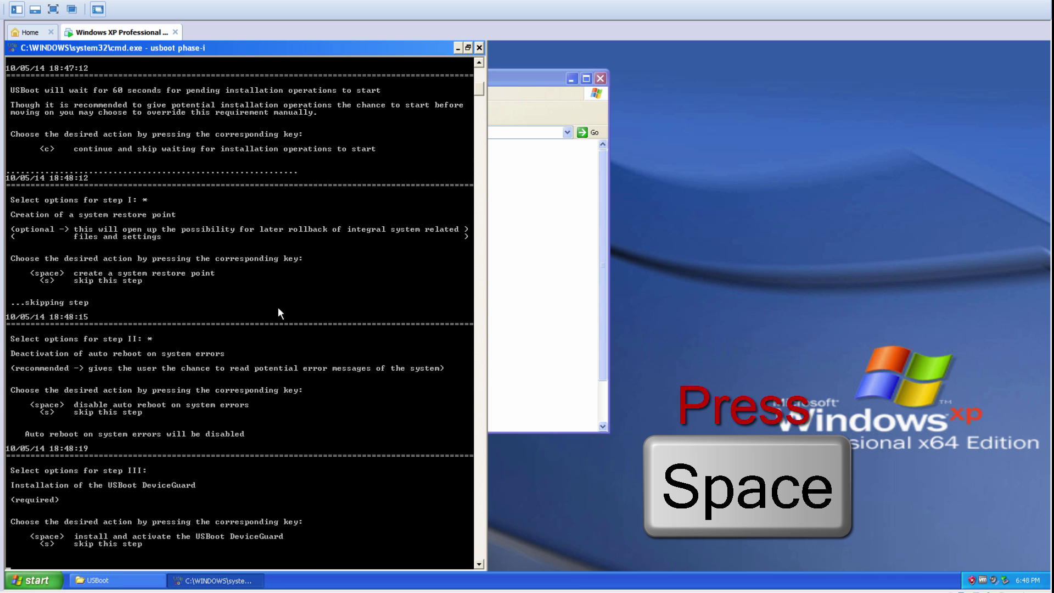
key("space")
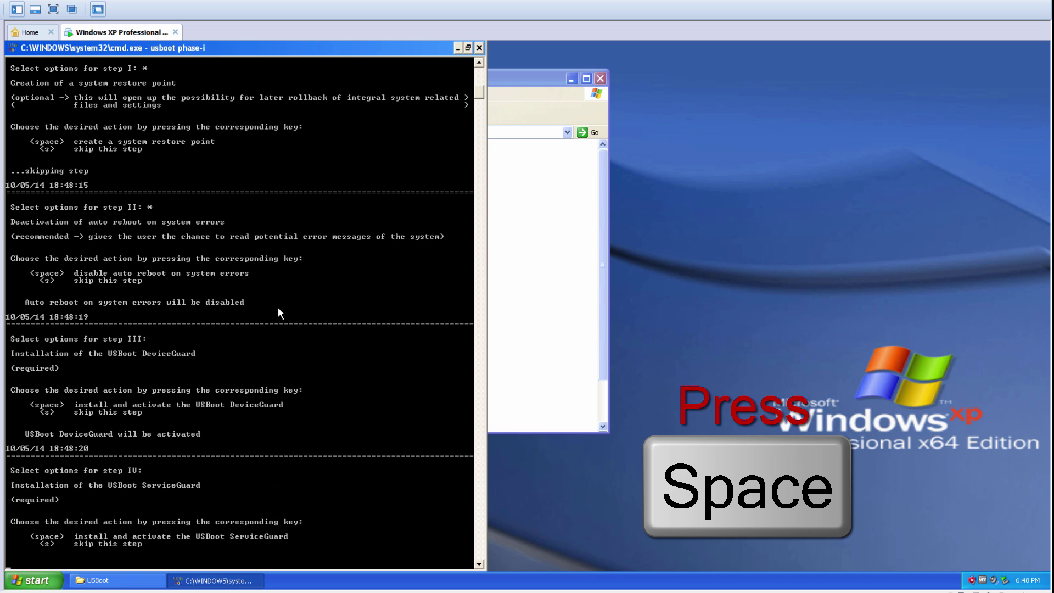
key("space")
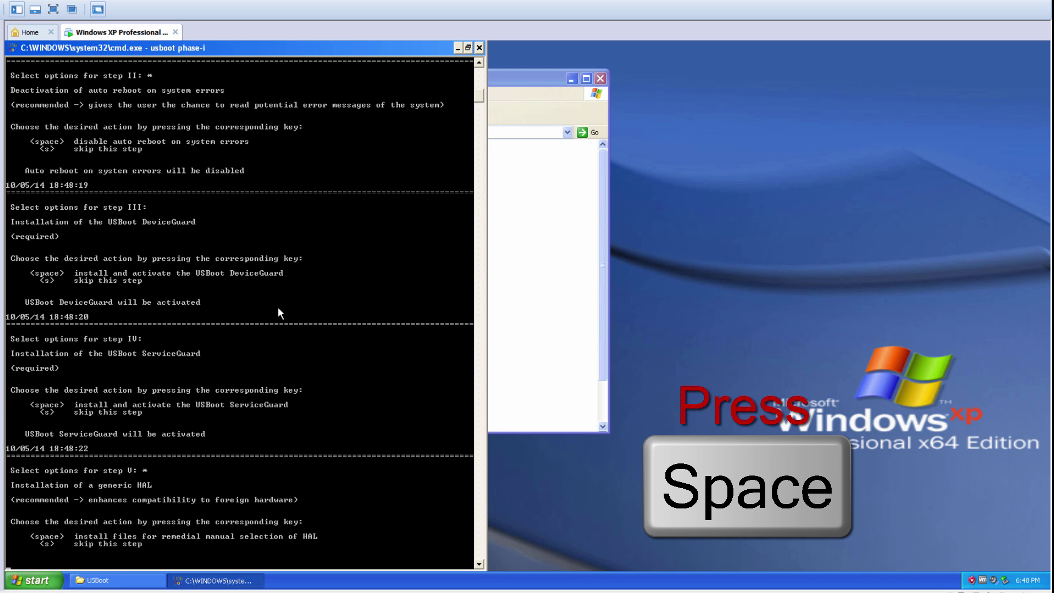
key("space")
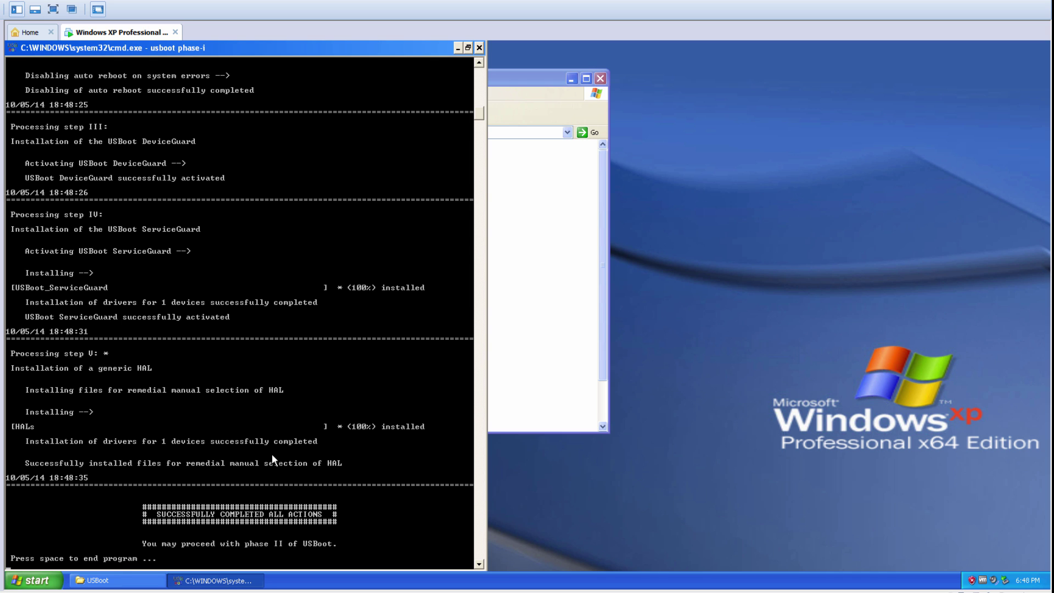
key("space")
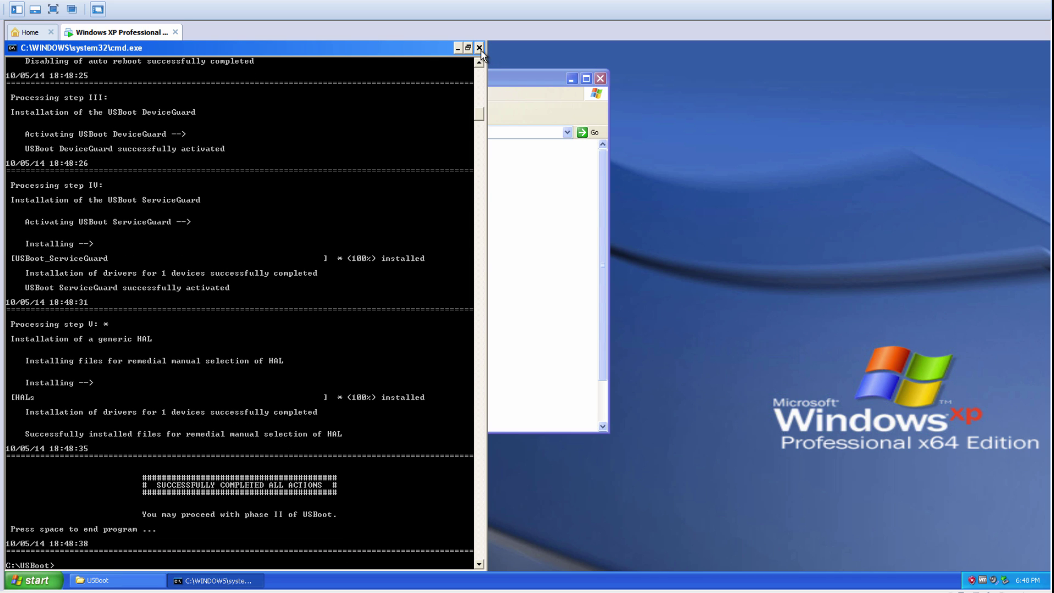
left_click(525, 169)
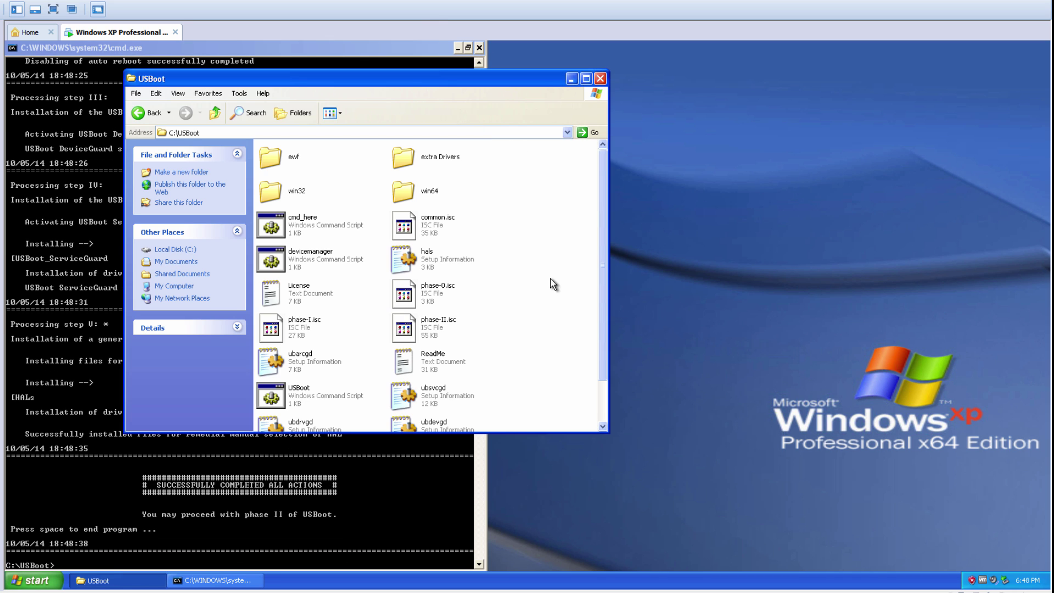
double_click(439, 165)
key("alt+Left")
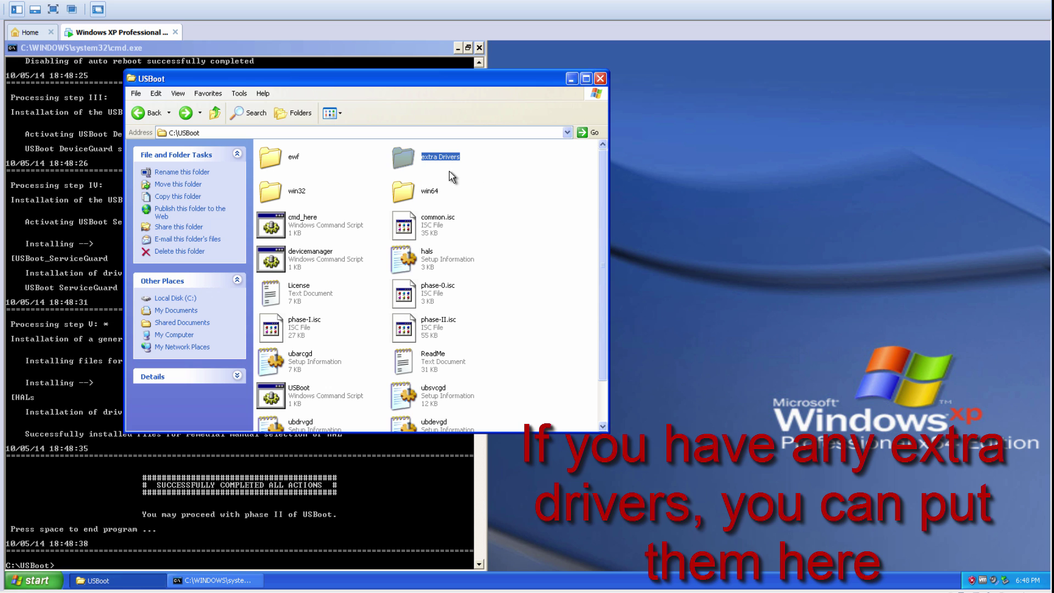
left_click(449, 171)
mouse_move(422, 592)
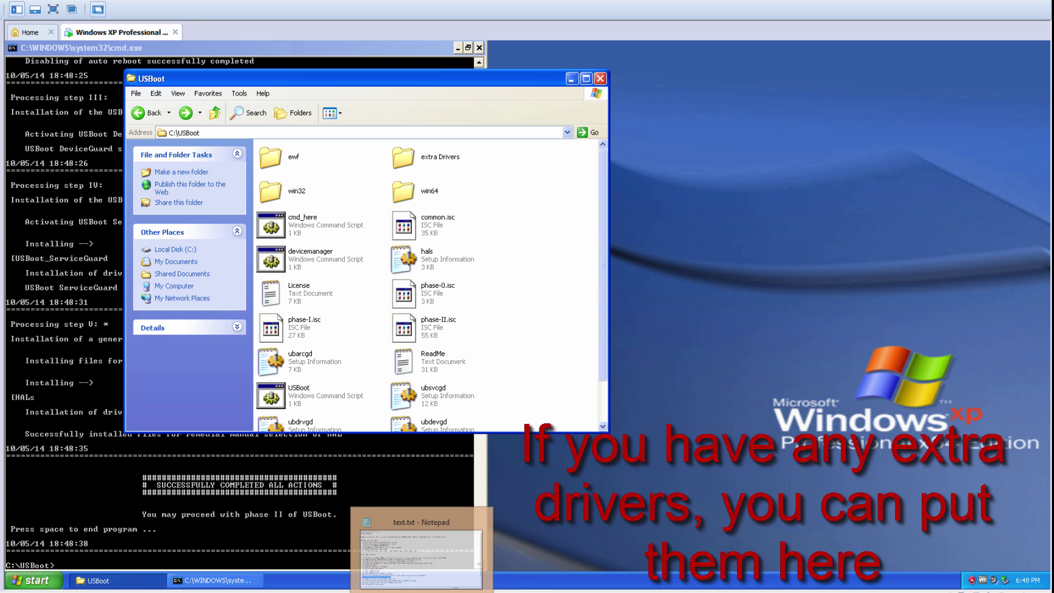
left_click(420, 554)
left_click(127, 412)
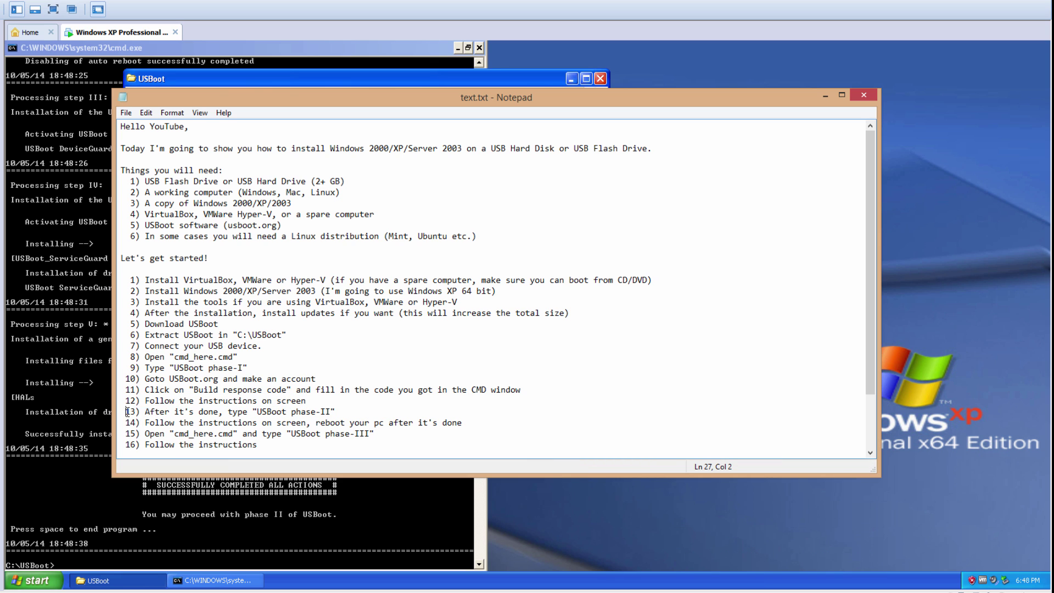
left_click_drag(127, 411, 348, 414)
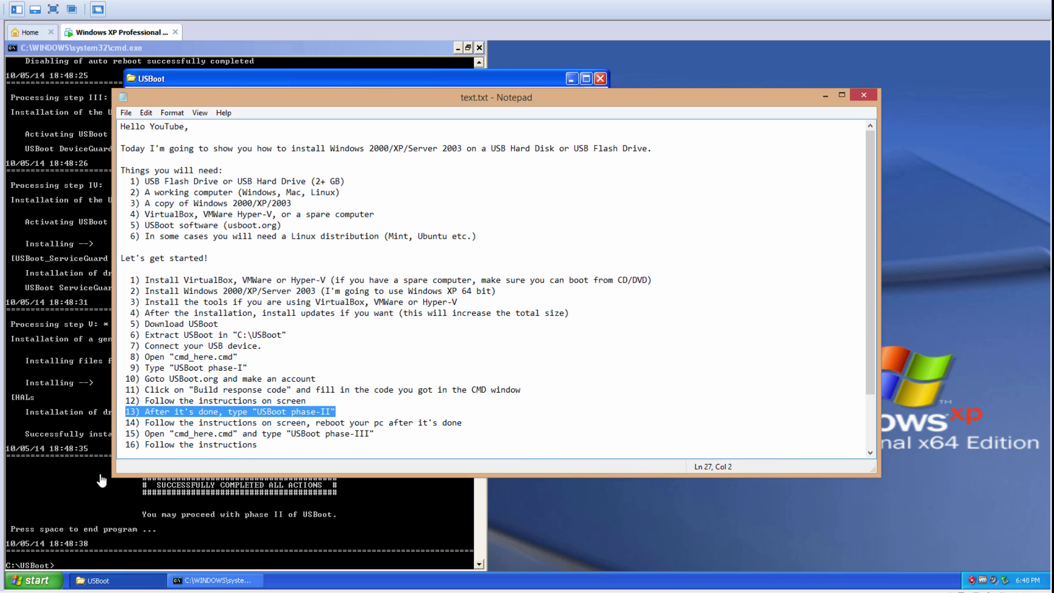
left_click(76, 491)
left_click(175, 486)
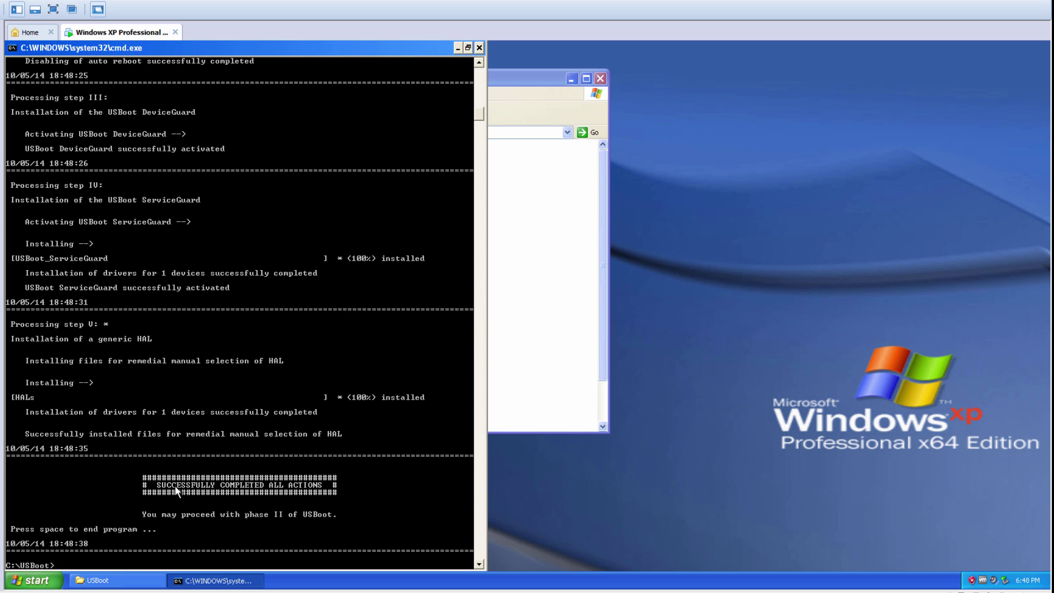
Step: Run 'usboot phase-ii' and install all USB/1394 drivers with the recommended critical-class option
type("usboot phase-ii")
key("Return")
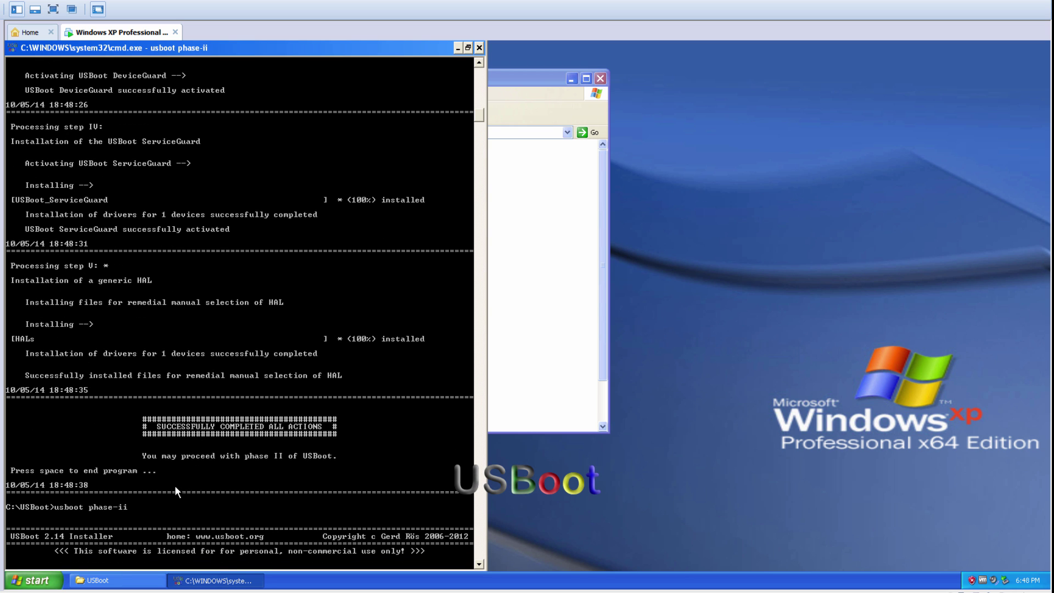
key("space")
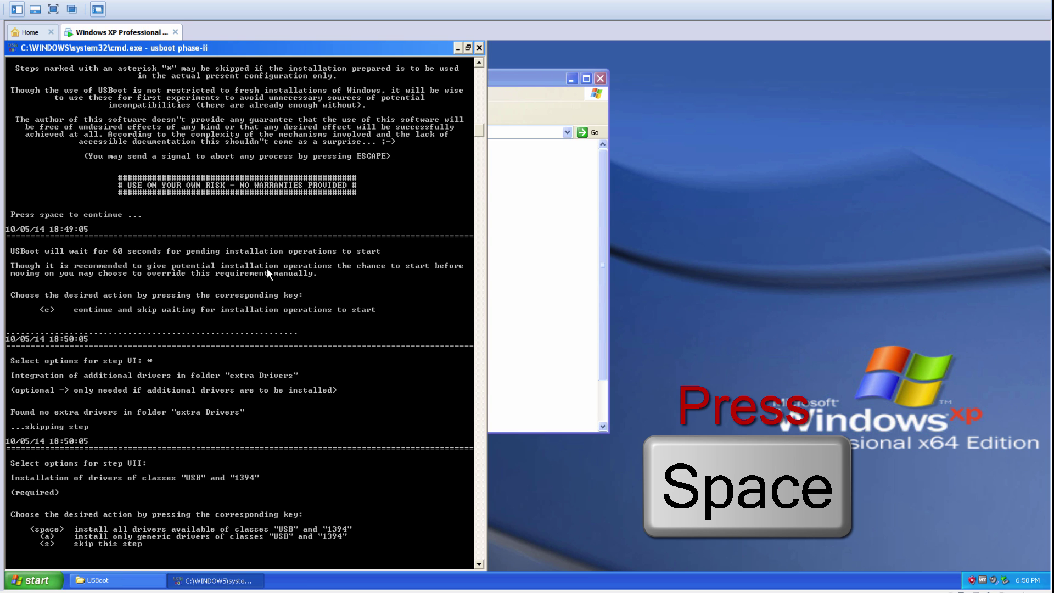
key("space")
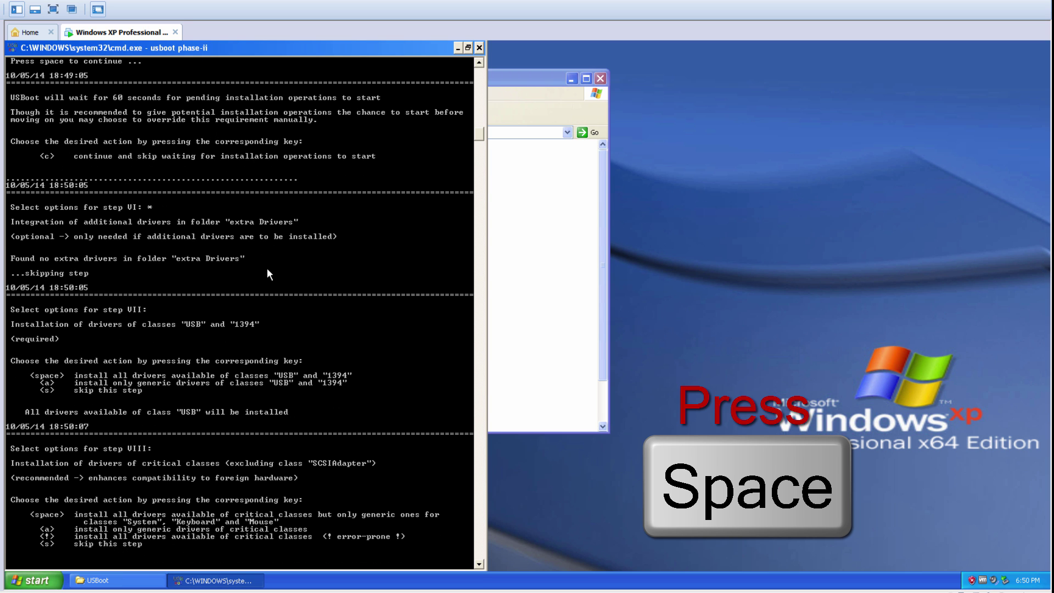
key("space")
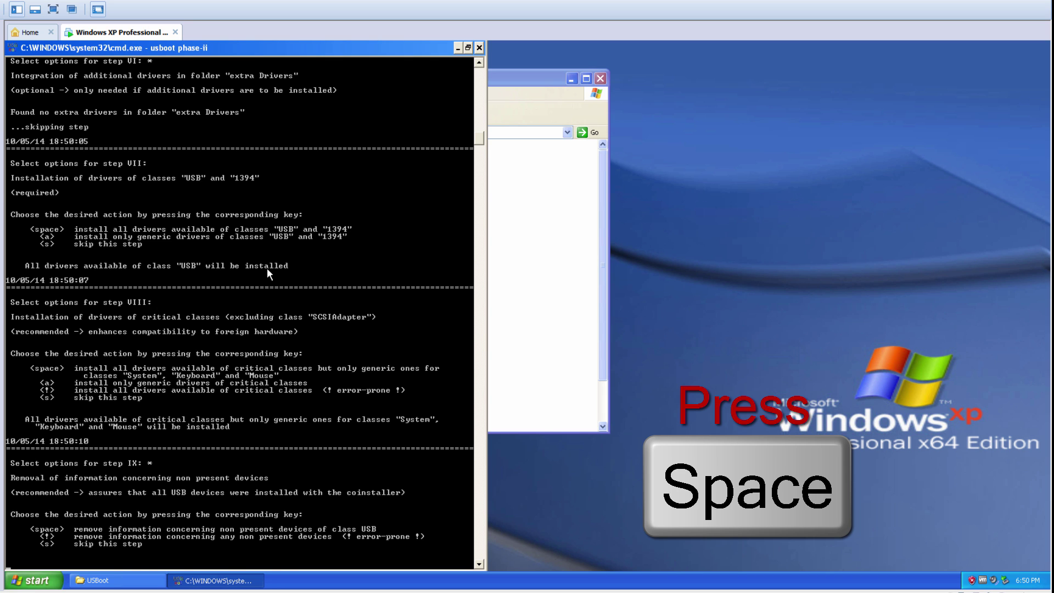
Step: Remove non-present USB devices, reinstall present USB devices, activate ArcGuard and DriveGuard, keep dllcache, finish
key("space")
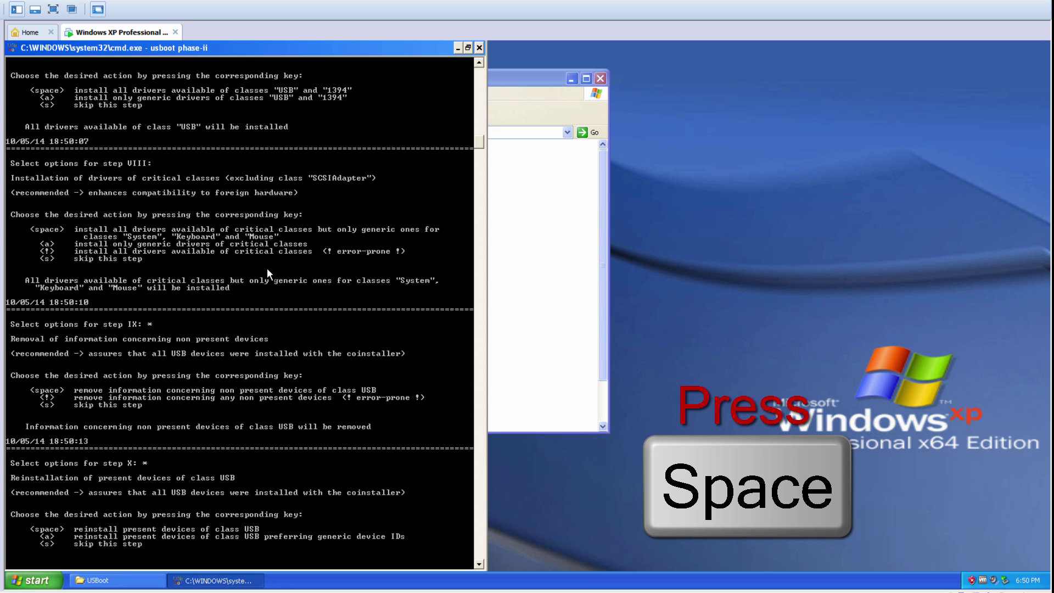
key("space")
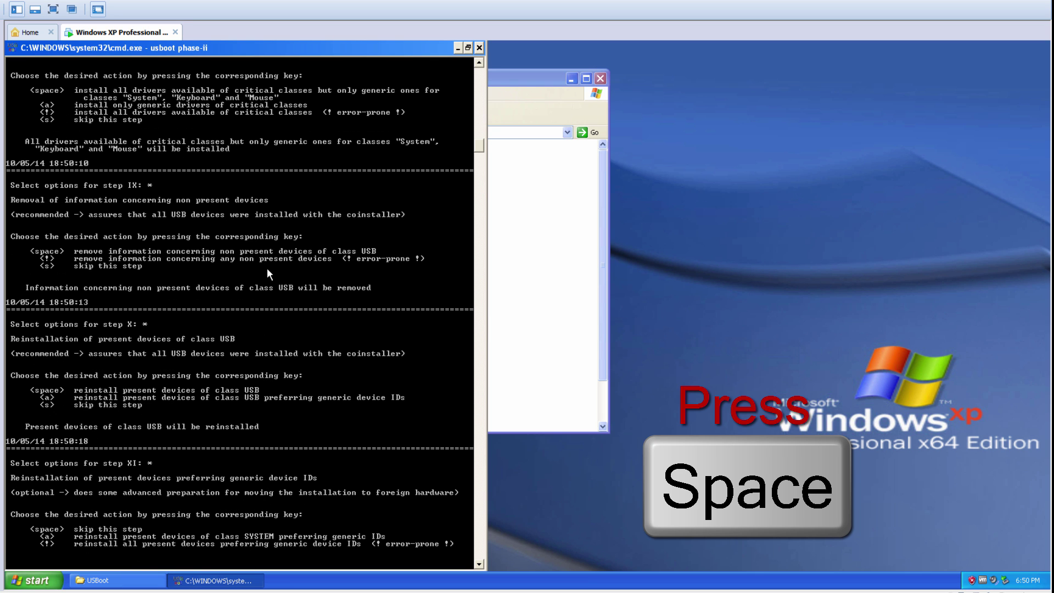
key("space")
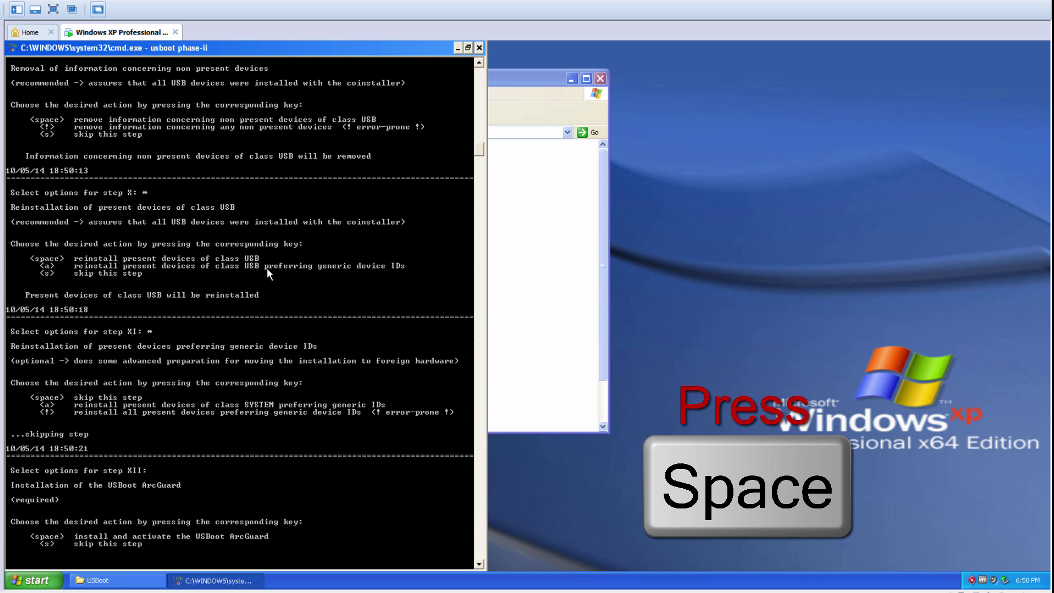
key("space")
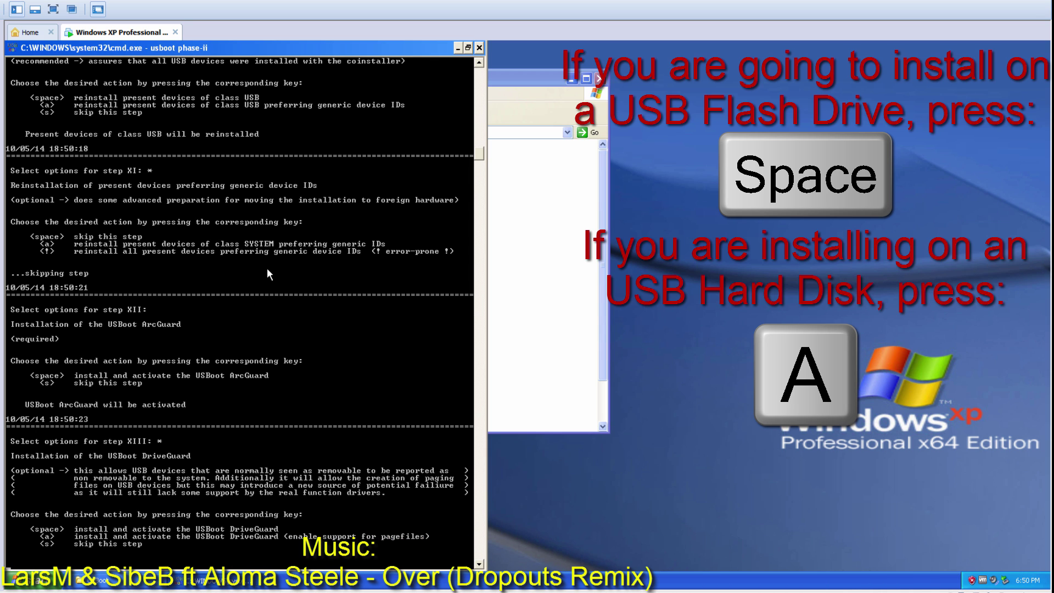
key("space")
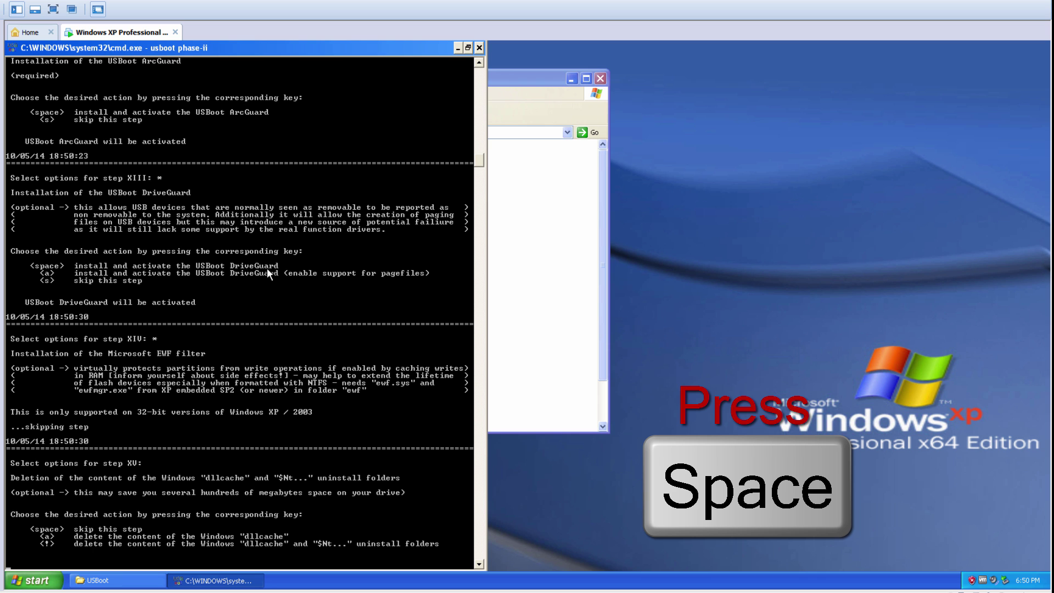
key("space")
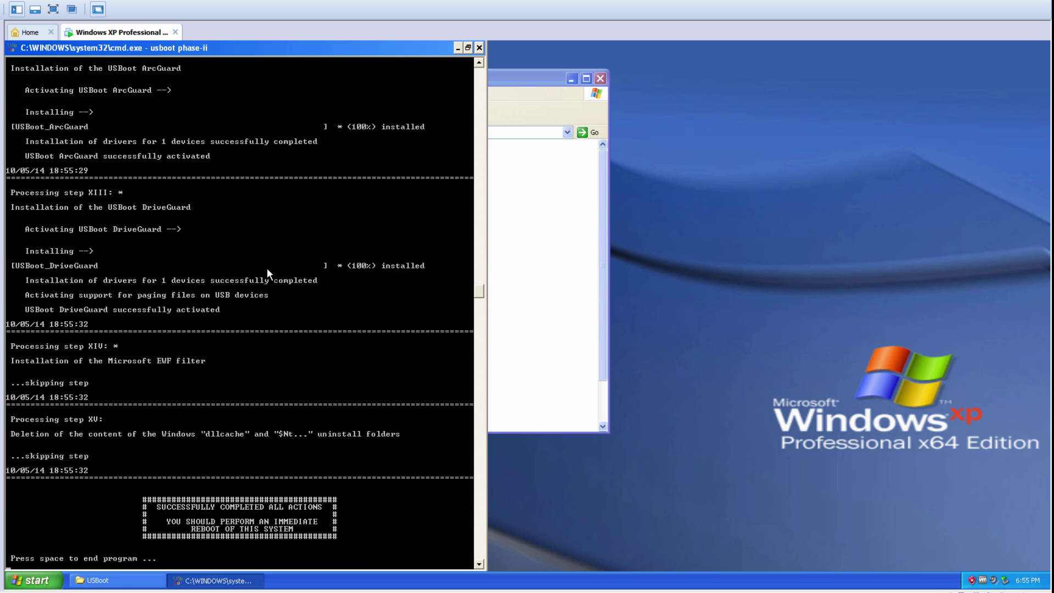
key("space")
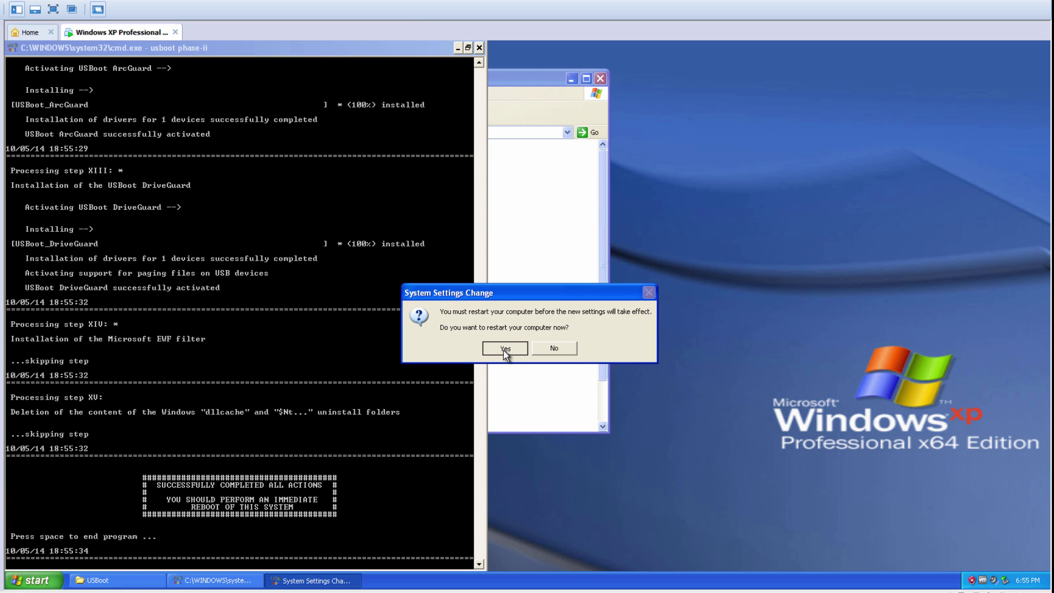
Step: Confirm restarting the guest and review steps 14–16 in the host notes while it reboots
left_click(504, 349)
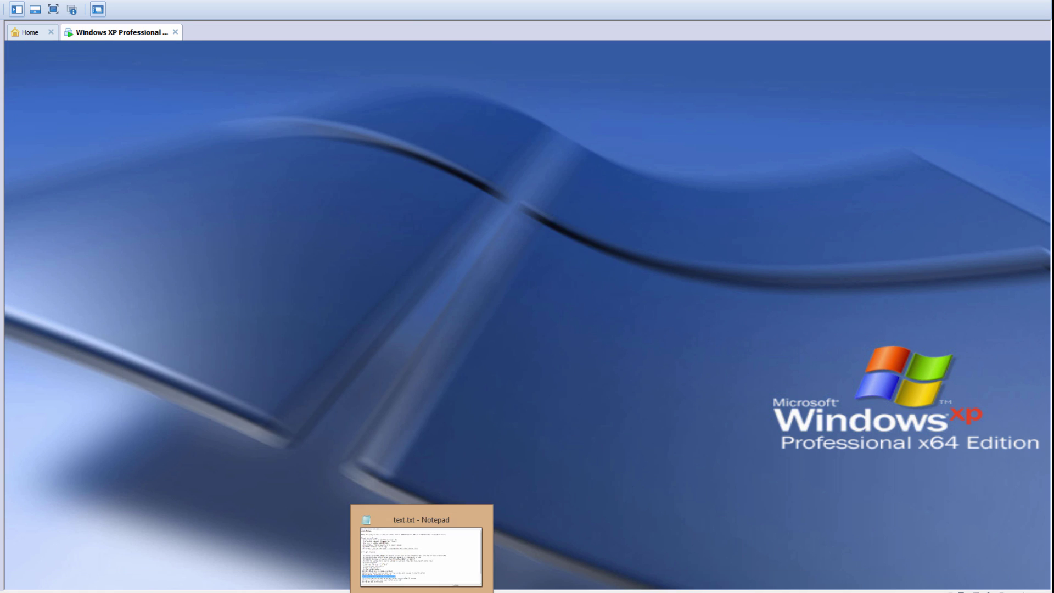
left_click(388, 536)
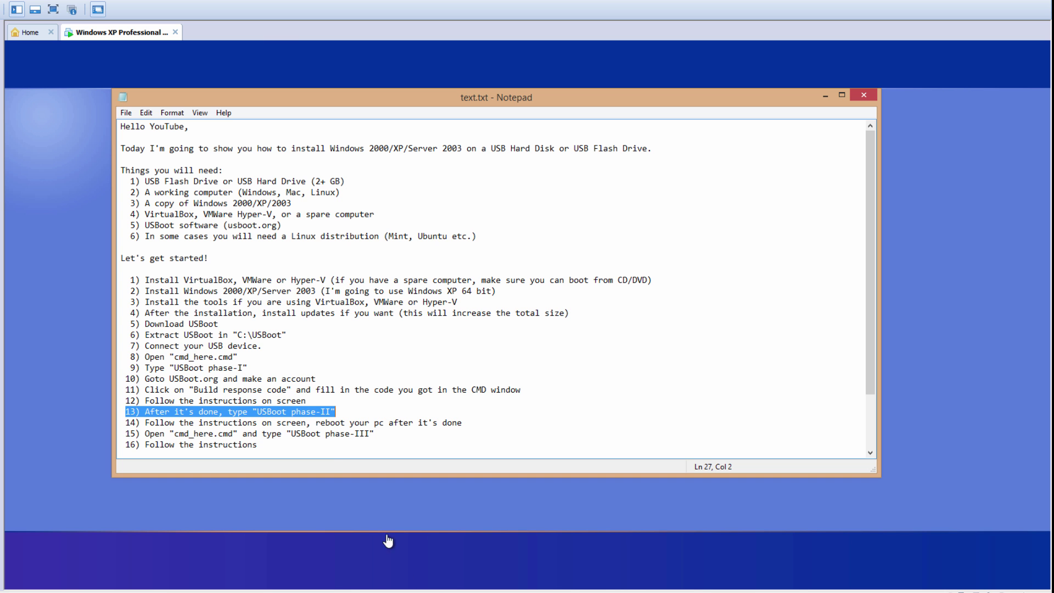
left_click_drag(126, 422, 465, 427)
left_click_drag(130, 433, 254, 434)
left_click_drag(125, 434, 419, 431)
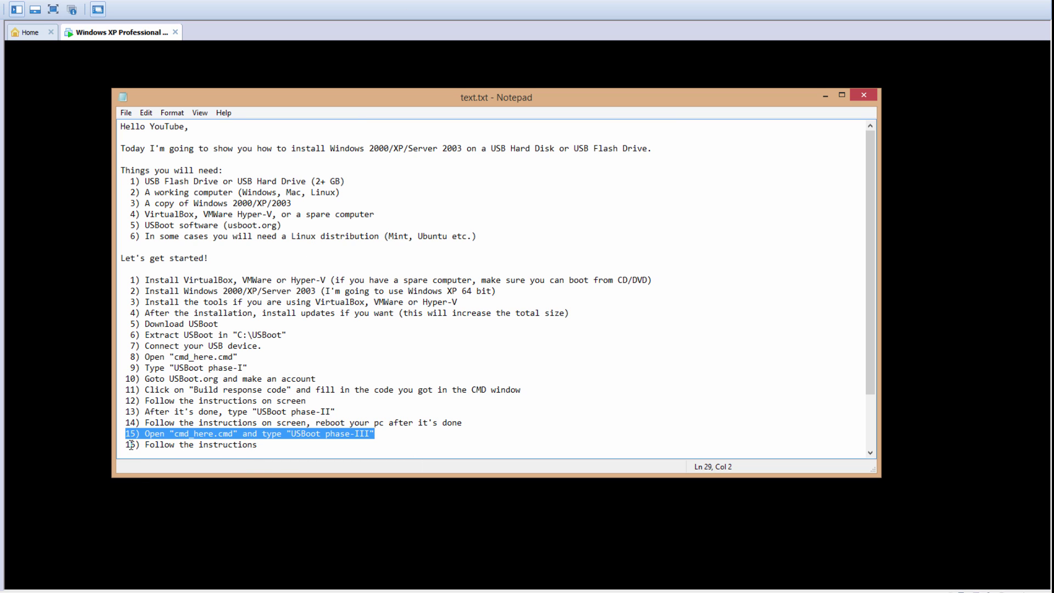
left_click_drag(122, 445, 279, 445)
left_click(279, 444)
scroll(281, 439, "down", 2)
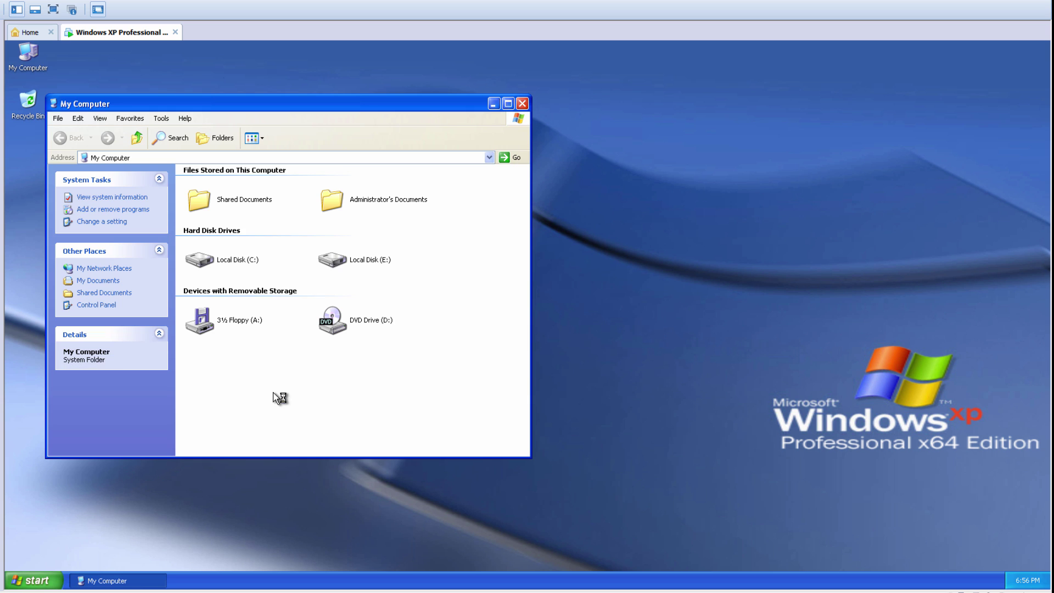
Step: Open a command console in the guest's C:\USBoot folder
double_click(237, 255)
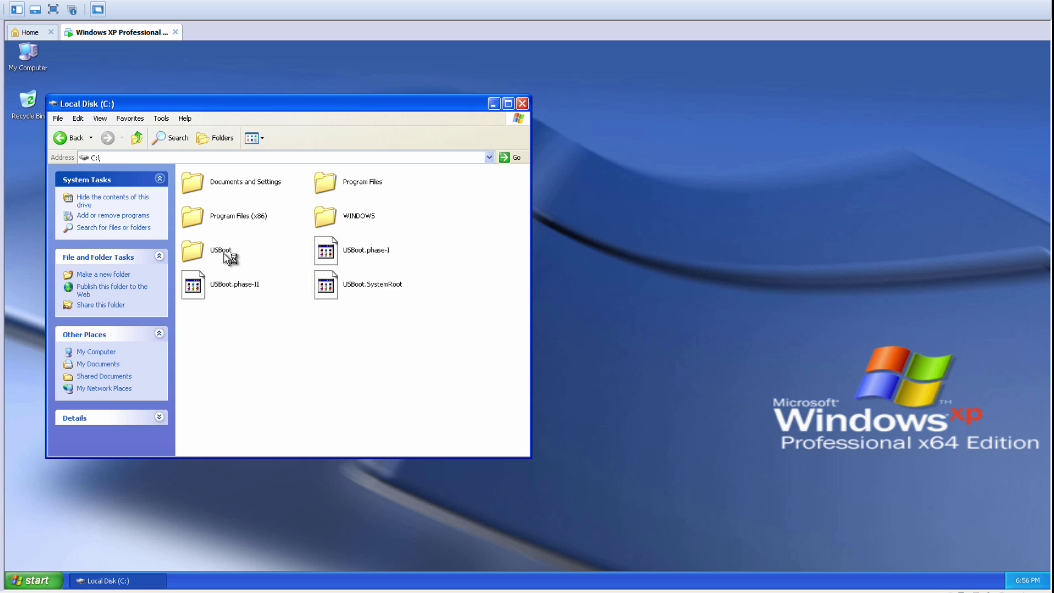
double_click(227, 253)
double_click(224, 253)
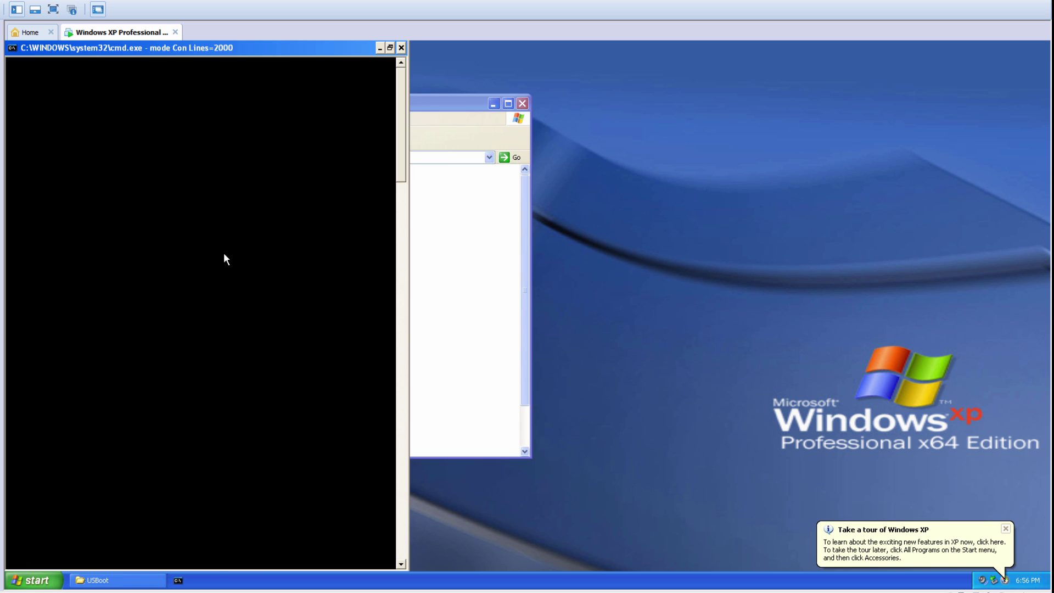
Step: Run 'usboot phase-iii', which aborts over pending operations, and exit it
type("us")
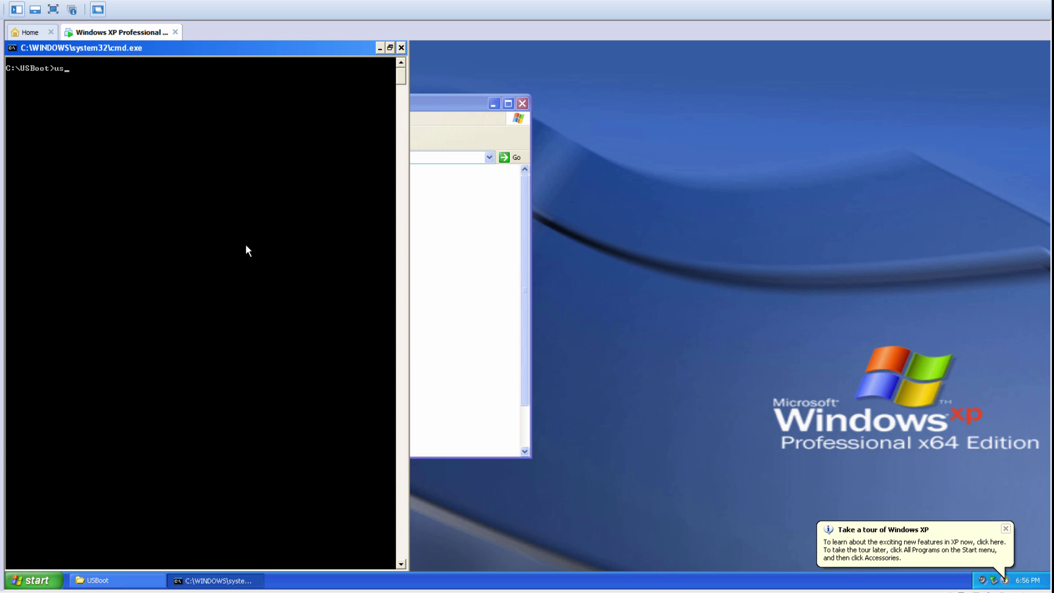
type("boot phase-iii")
key("Return")
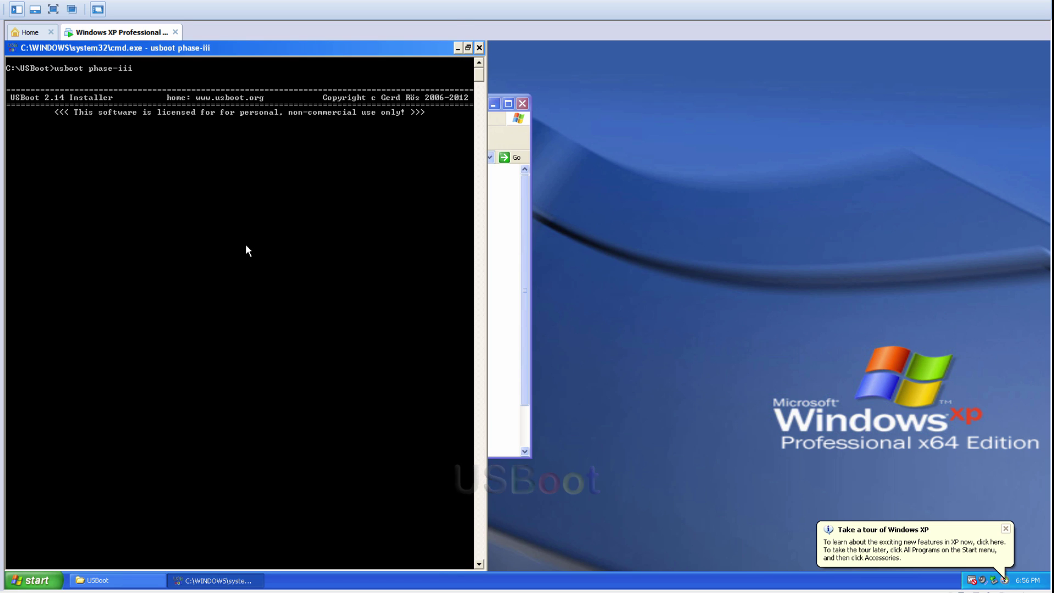
key("space")
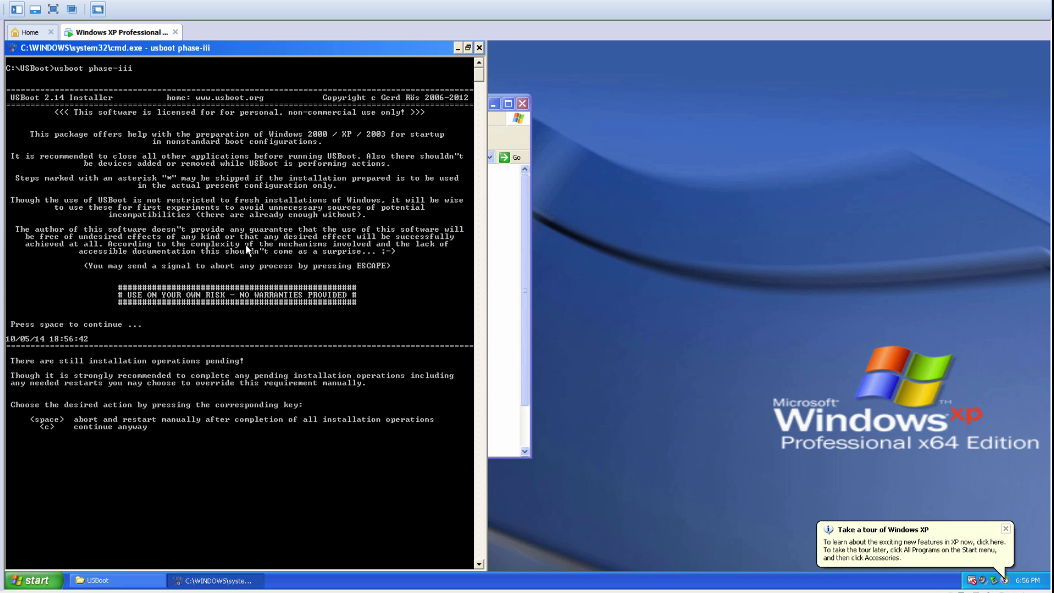
key("space")
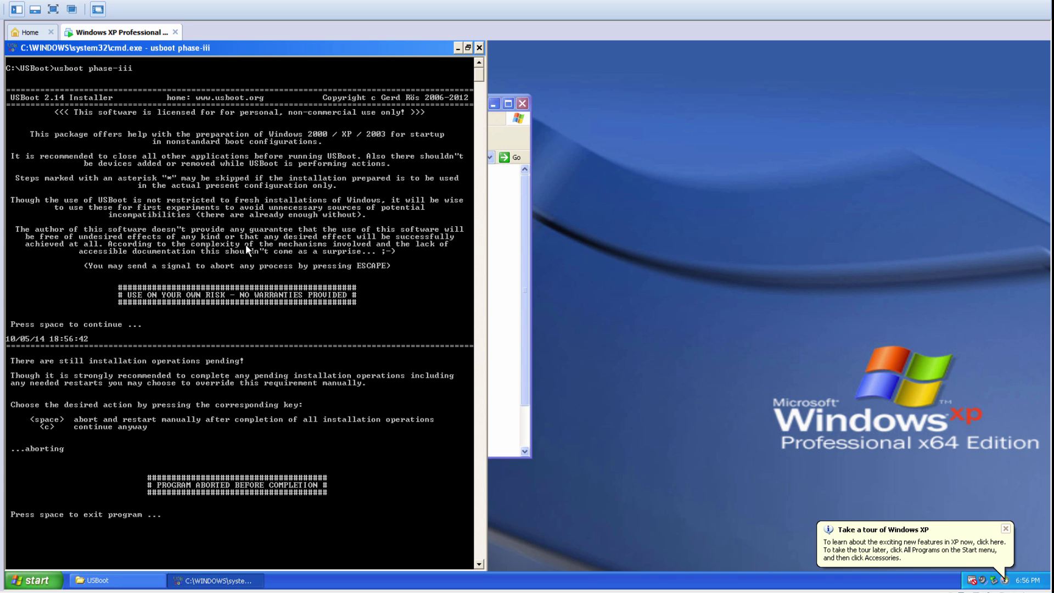
key("space")
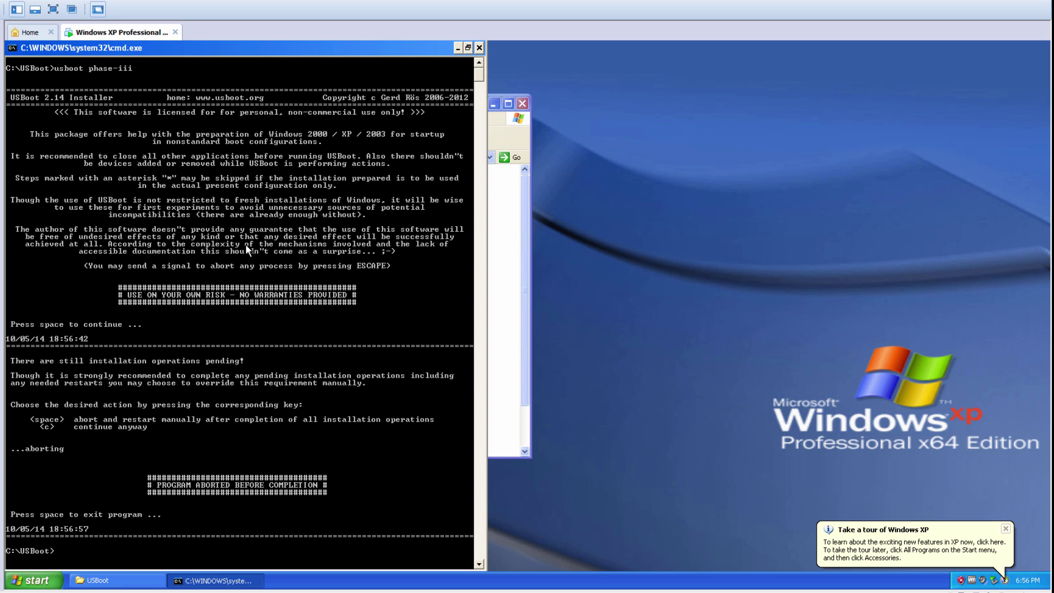
Step: Rerun 'usboot phase-iii' and choose copying the installation to the target system volume
type("usboot phase-iii")
key("Return")
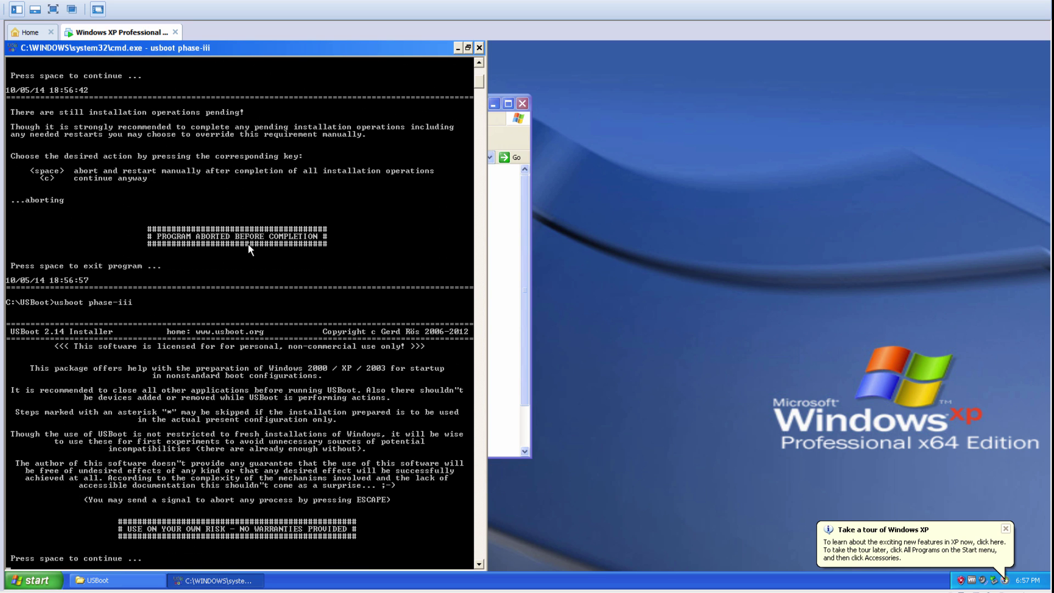
key("space")
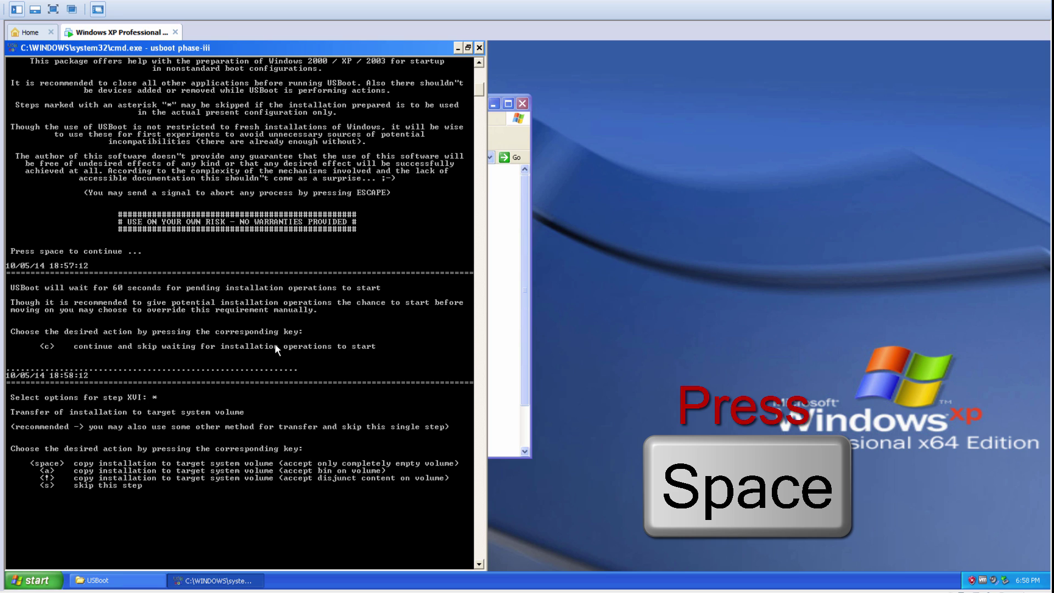
key("space")
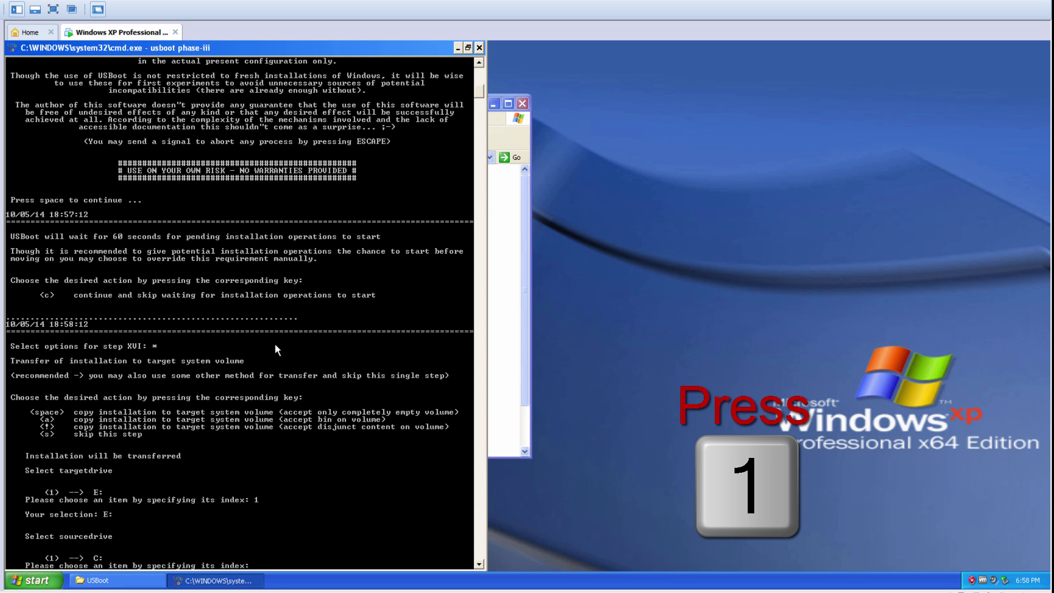
Step: Enter 1, initialize ArcGuard, skip pagefile, deactivate the WU prompt, keep the name, create boot.ini
type("1")
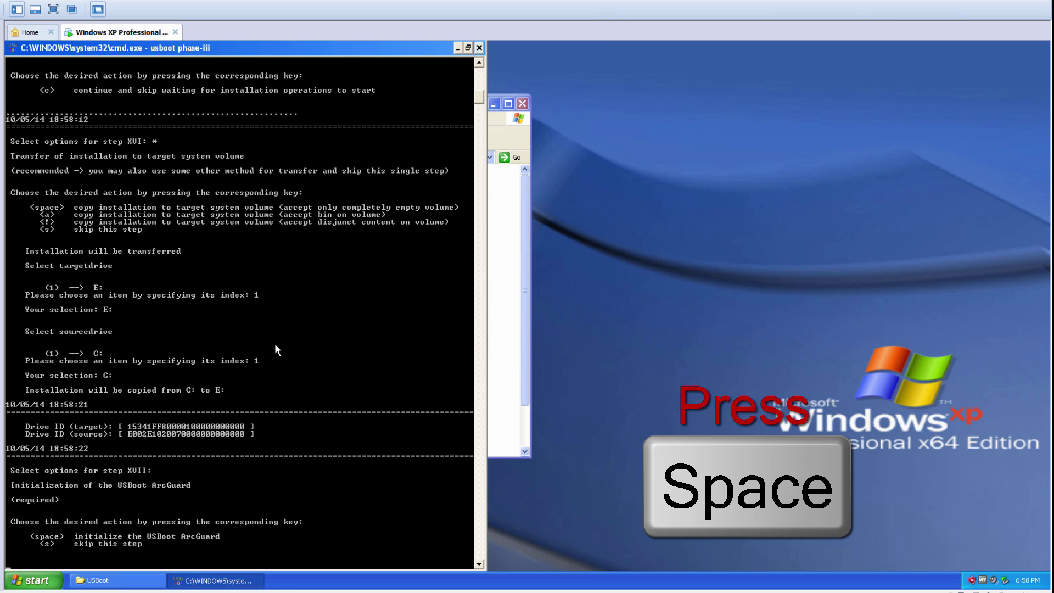
key("space")
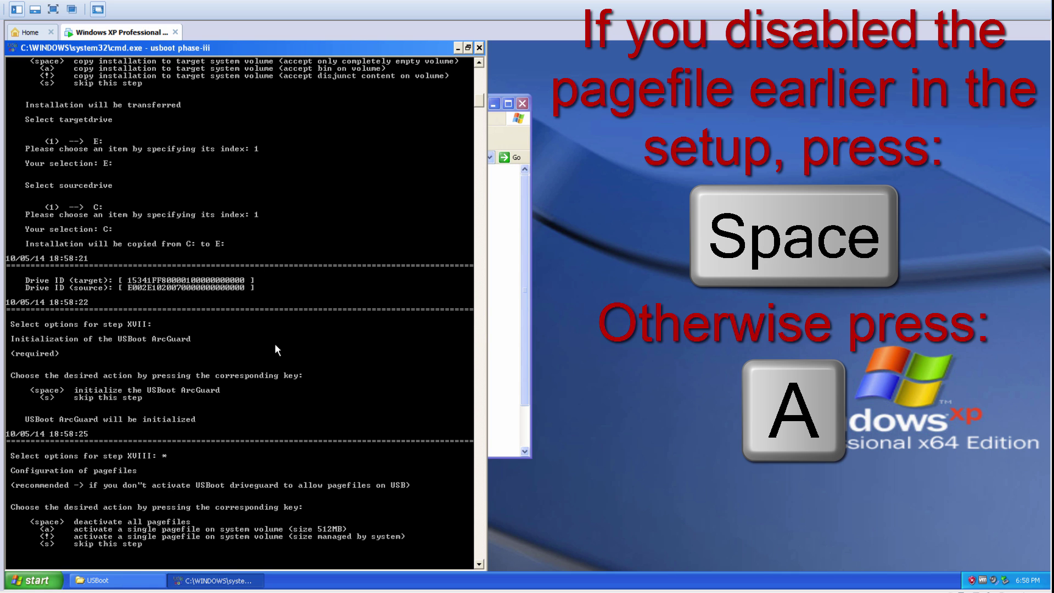
key("s")
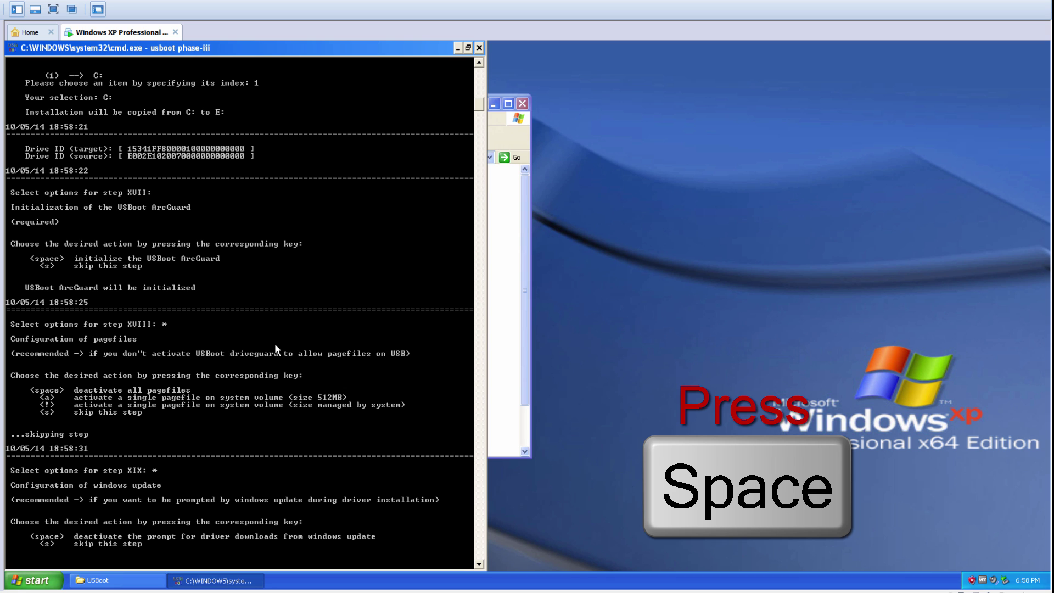
key("space")
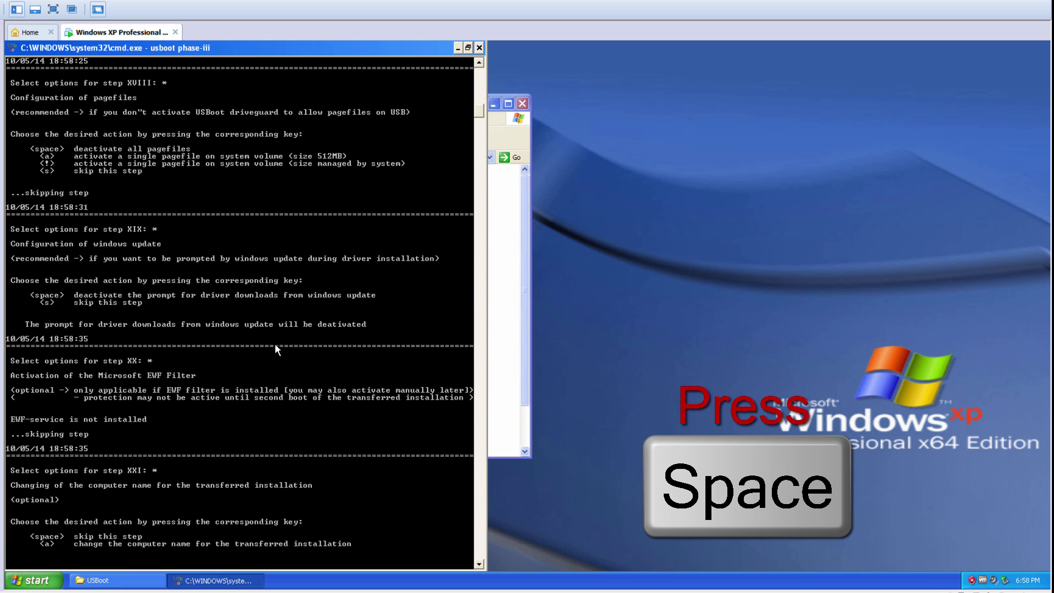
key("space")
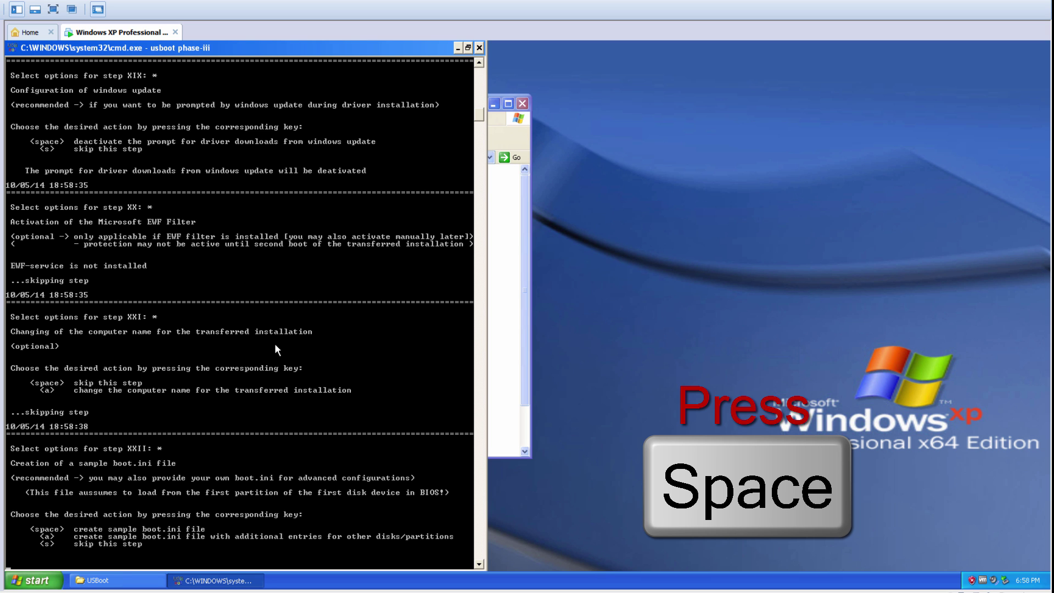
key("space")
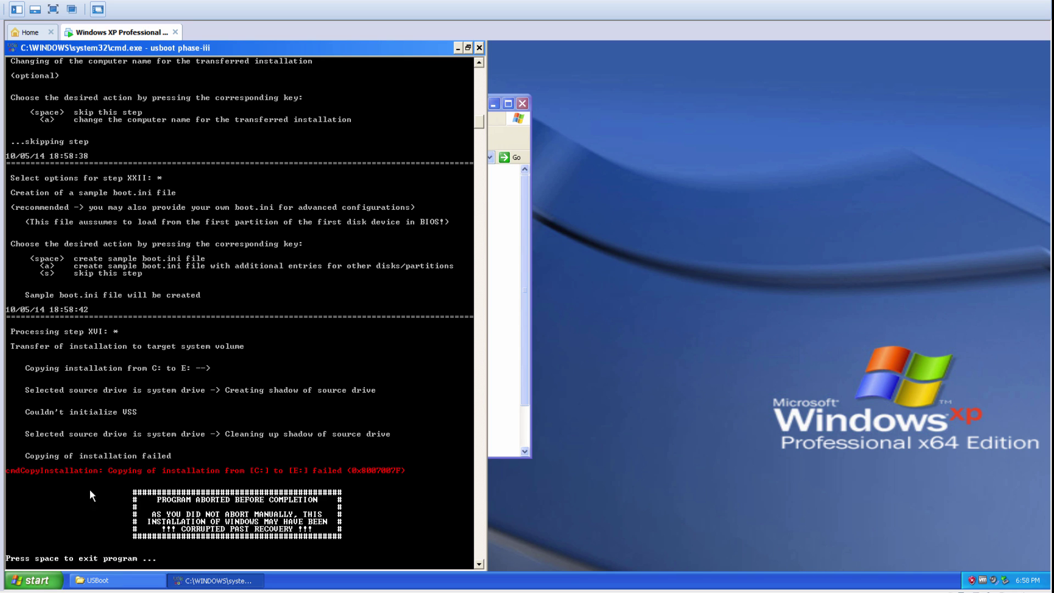
key("alt+Tab")
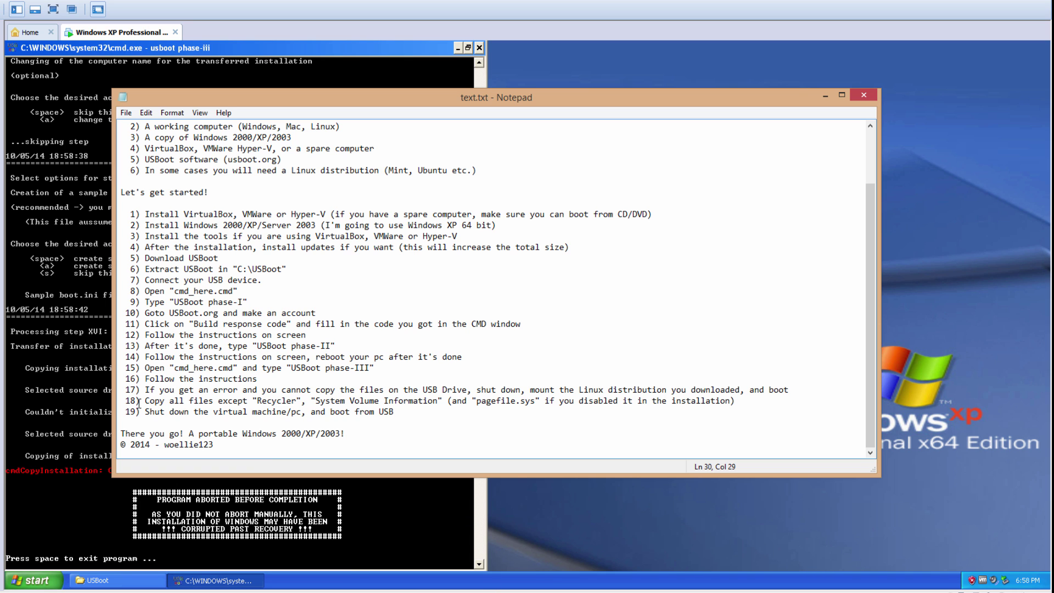
Step: Mark step 17 about copy errors in the notes, then close the failed console and USBoot folder
left_click_drag(125, 390, 797, 390)
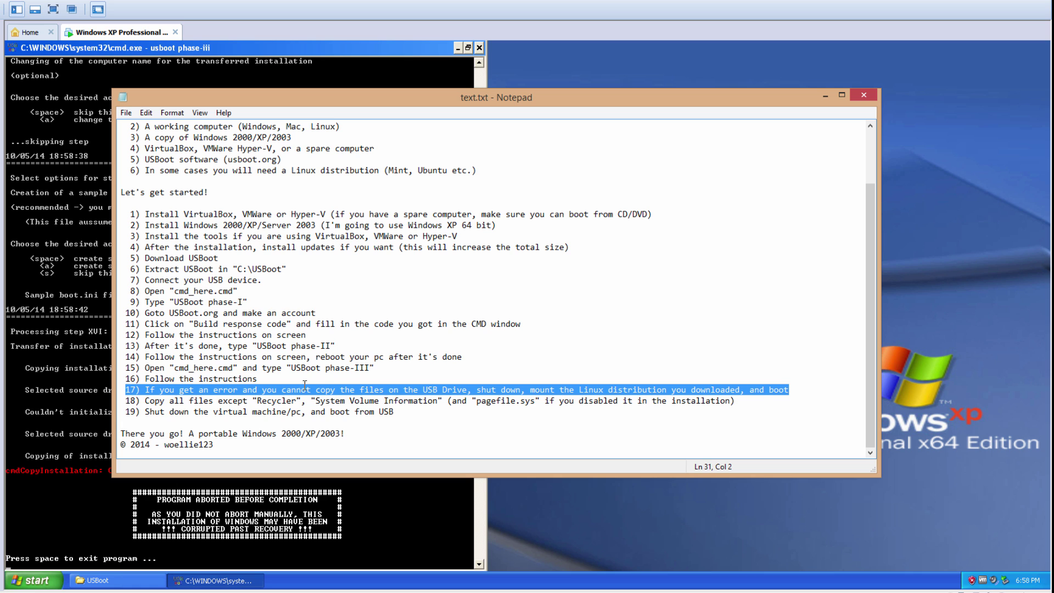
left_click(47, 239)
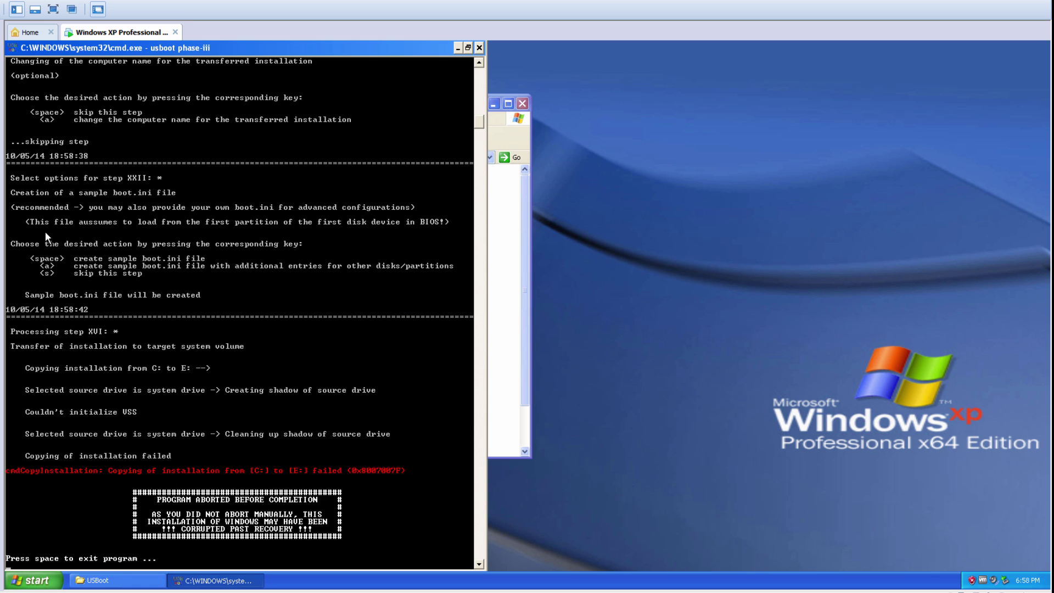
left_click(479, 48)
left_click(522, 103)
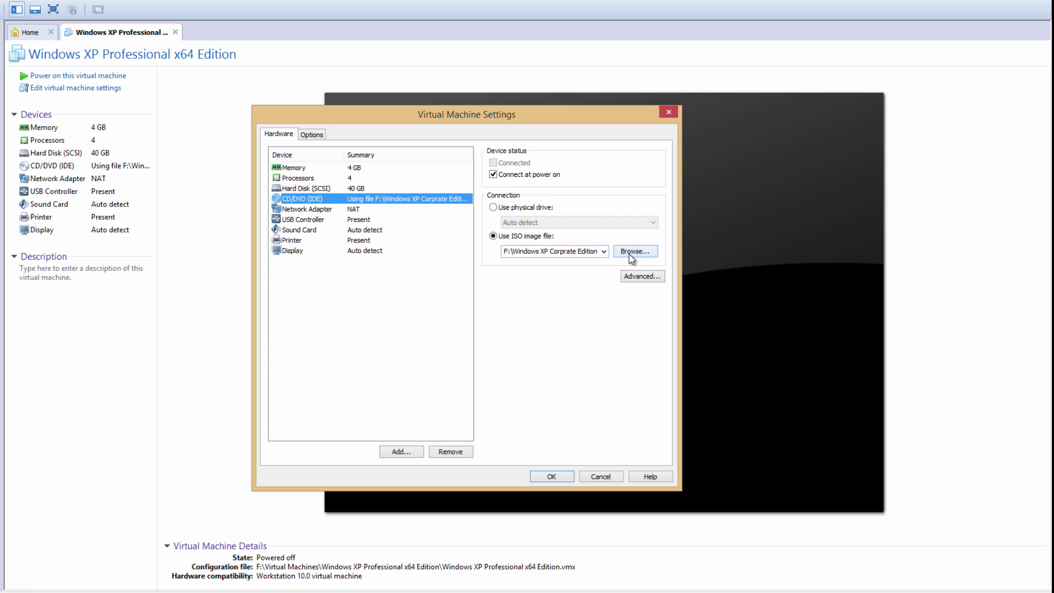
Step: Set the CD/DVD drive to the ubuntu-14.04.1-desktop ISO on Data1 (F:) and save the settings
left_click(631, 255)
left_click(539, 324)
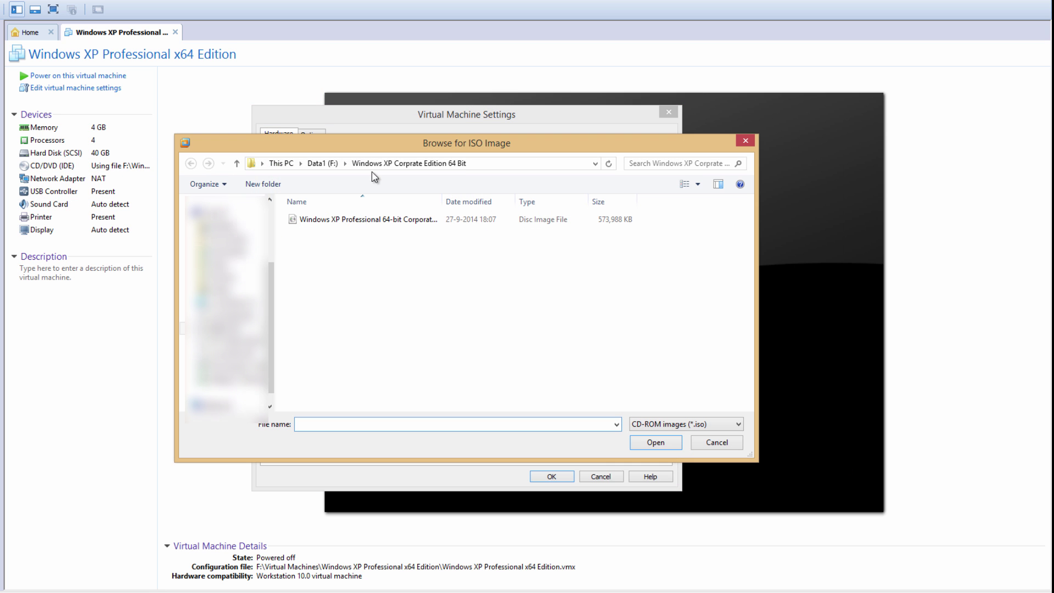
left_click(316, 164)
double_click(373, 354)
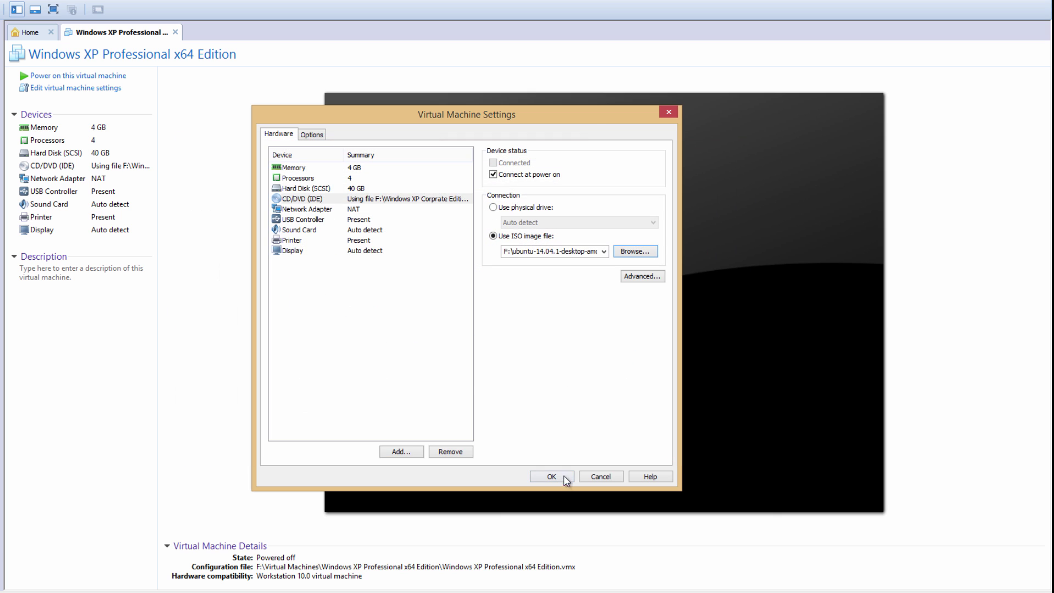
left_click(560, 477)
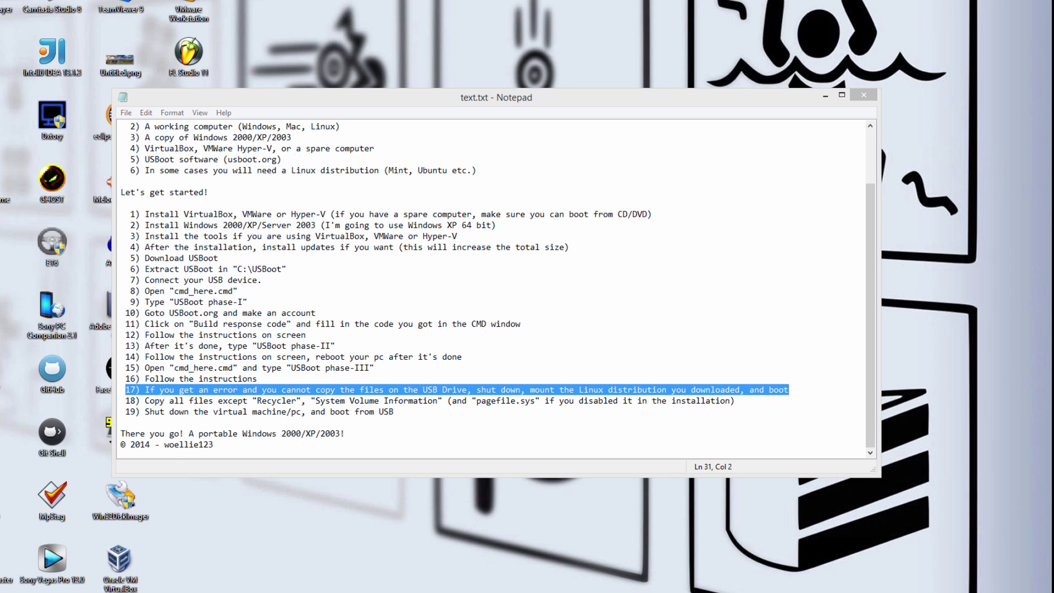
key("super+e")
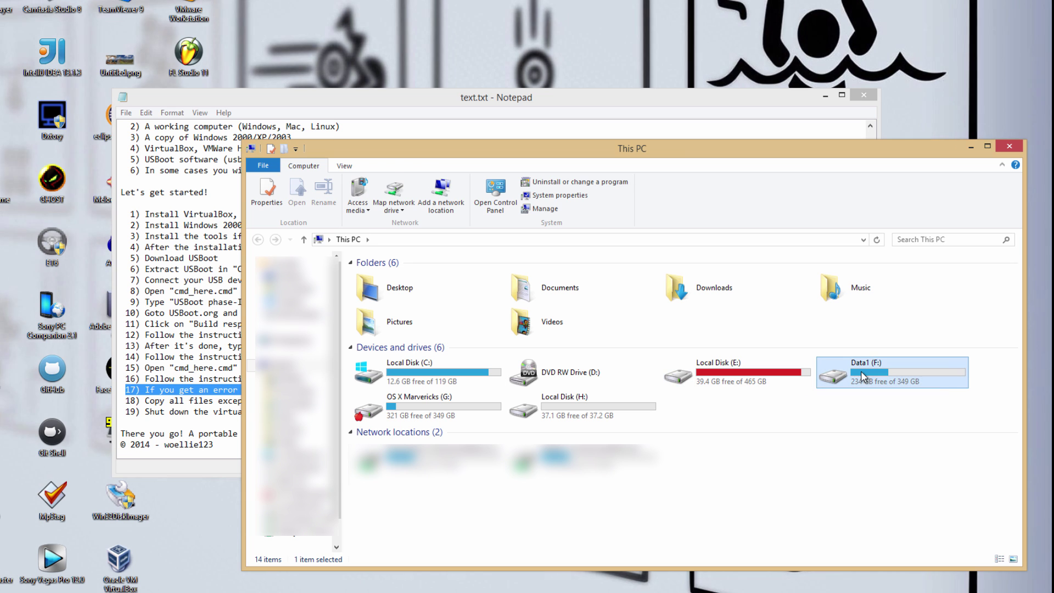
Step: Open the .vmx from F:\Virtual Machines\Windows XP Professional x64 Edition with Notepad++
double_click(862, 377)
double_click(440, 388)
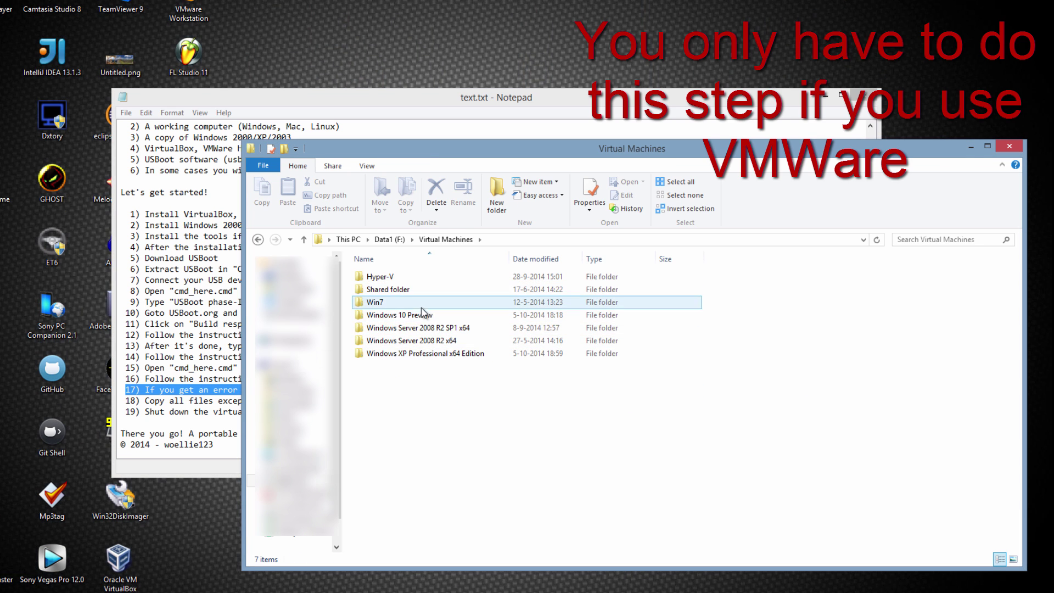
double_click(418, 354)
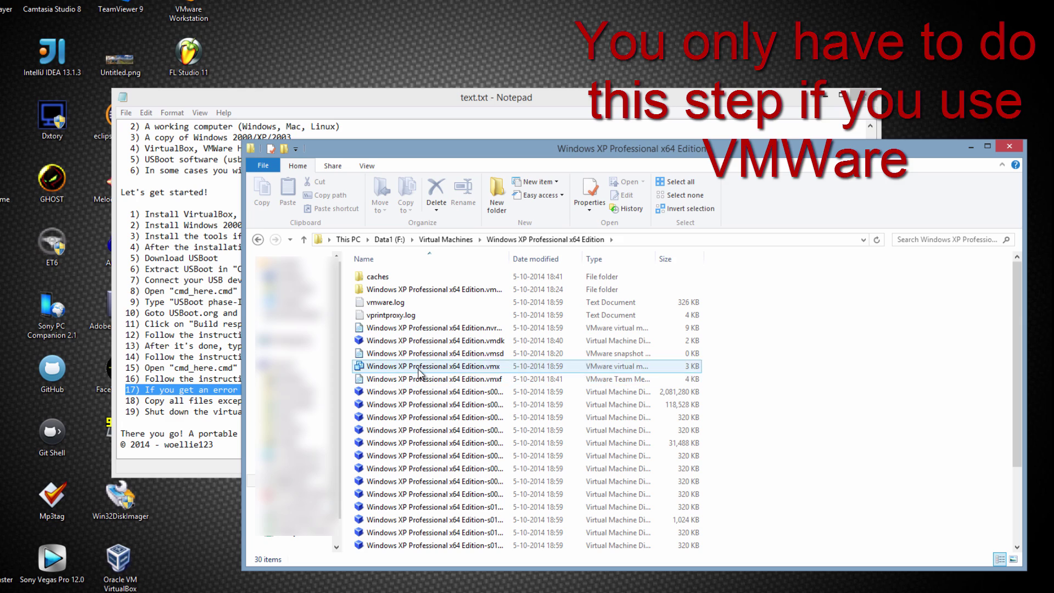
right_click(415, 369)
left_click(468, 87)
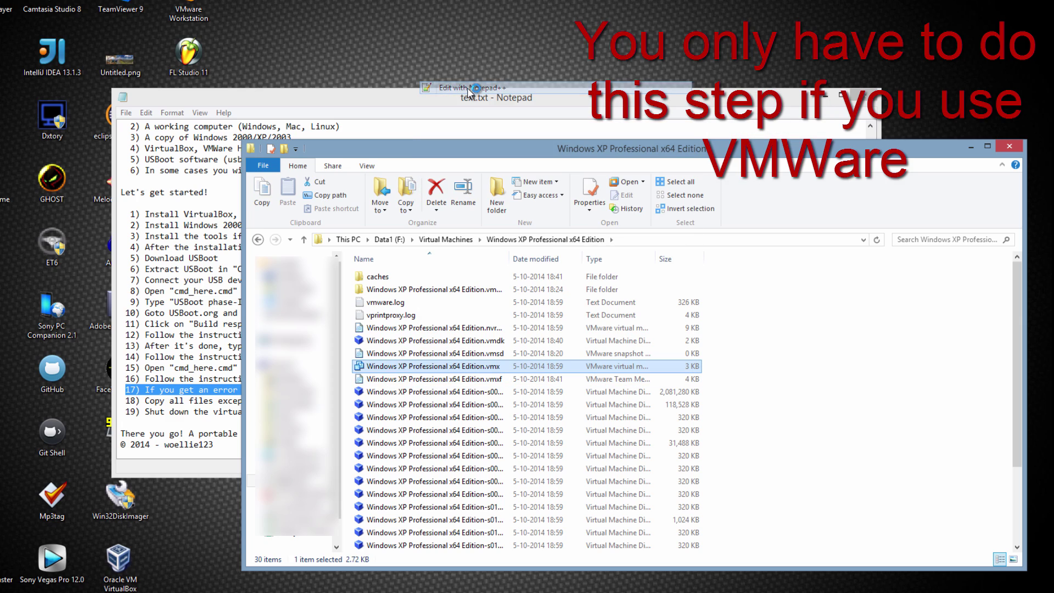
Step: Add bios.forceSetupOnce = "TRUE" on line 90 of the .vmx, then save and close Notepad++
scroll(330, 384, "down", 10)
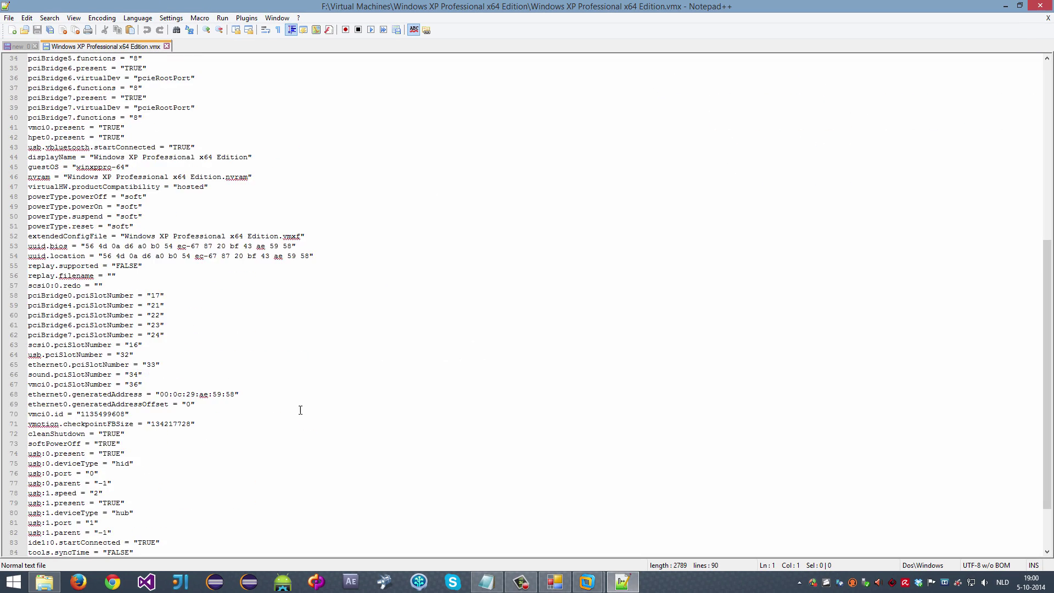
left_click(31, 543)
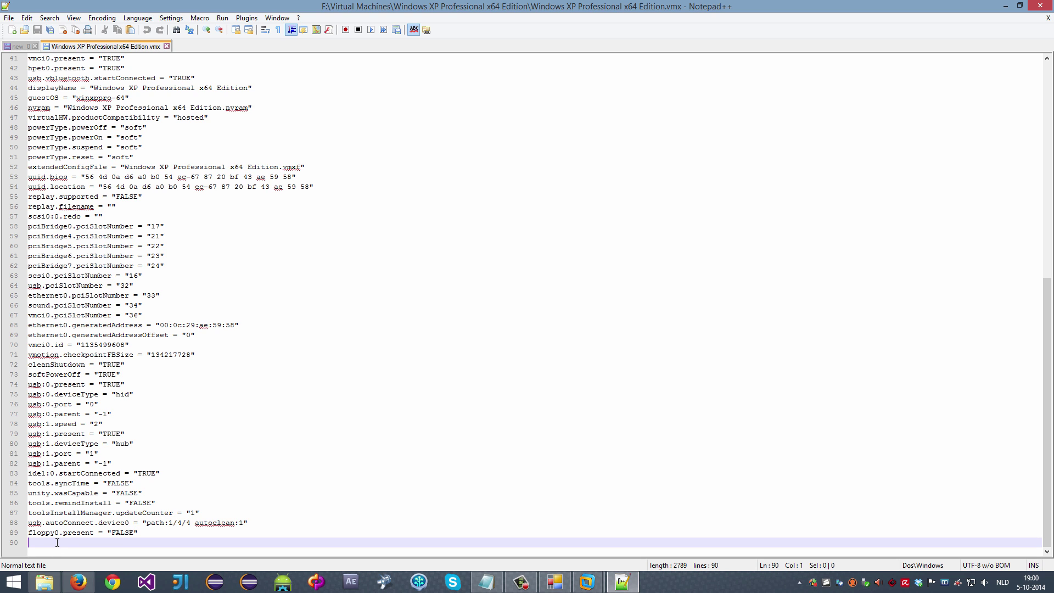
type("bios.forc")
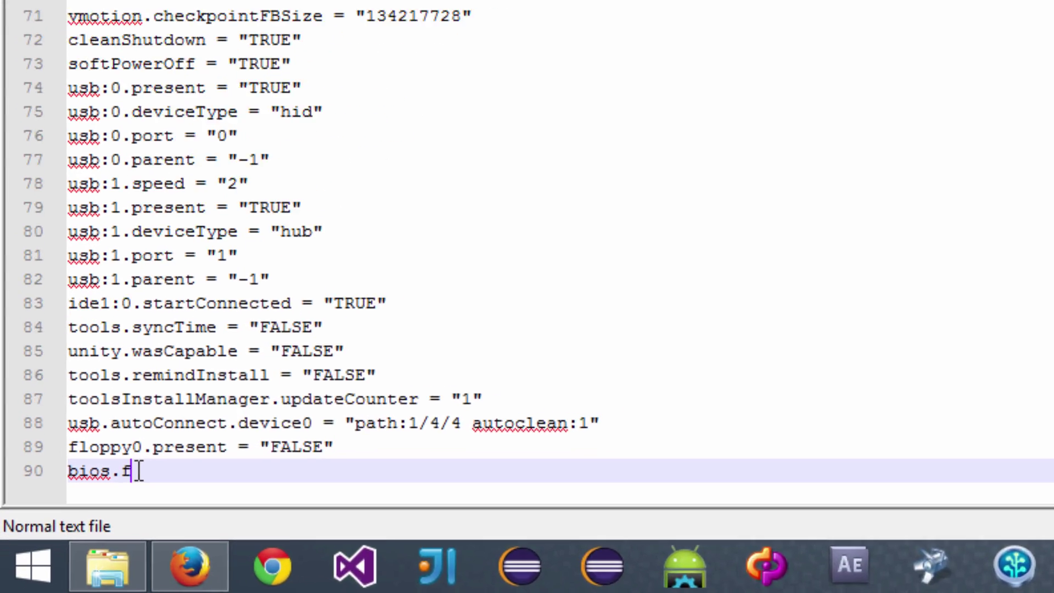
type("eSetup")
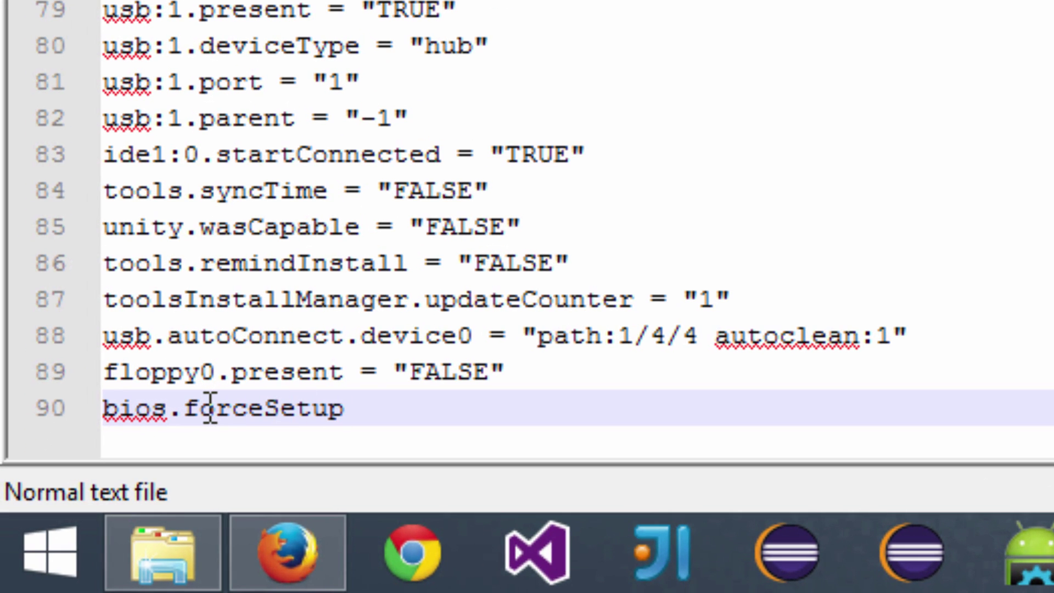
type("Once=")
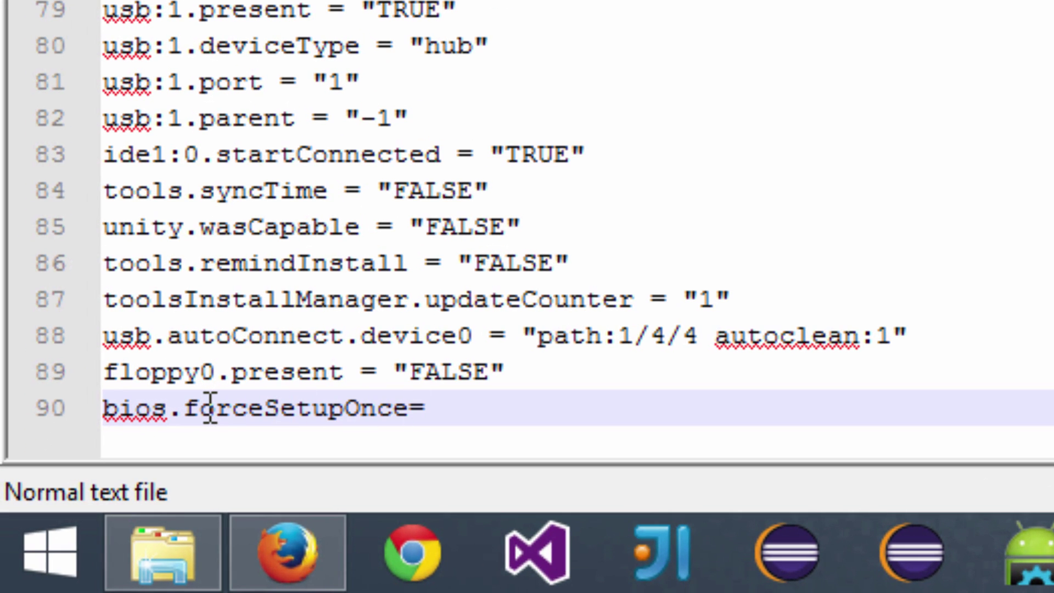
key("BackSpace")
type("= \"TRUE")
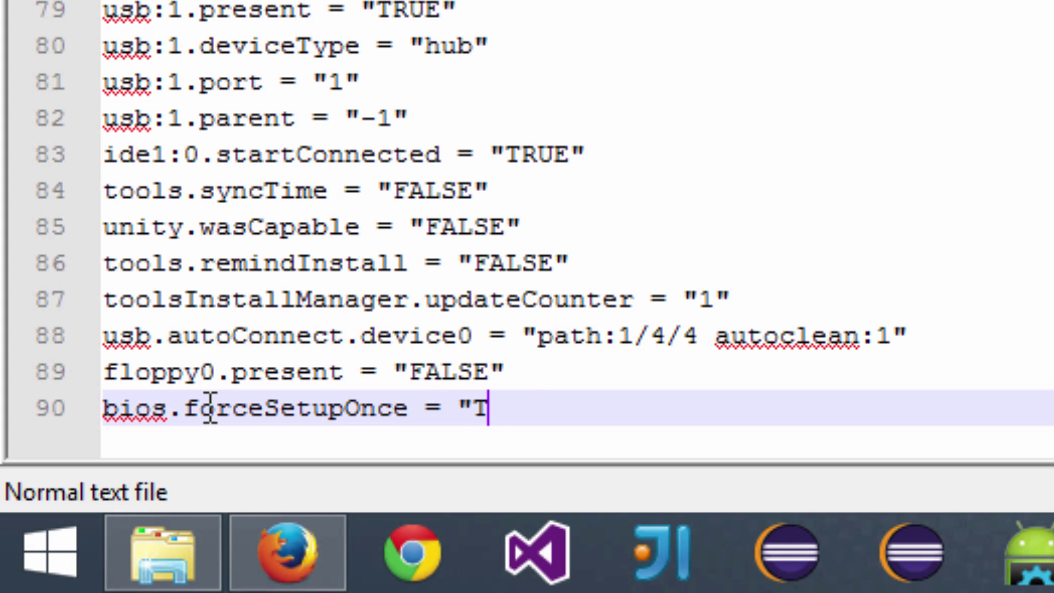
type(":")
key("BackSpace")
type("\"")
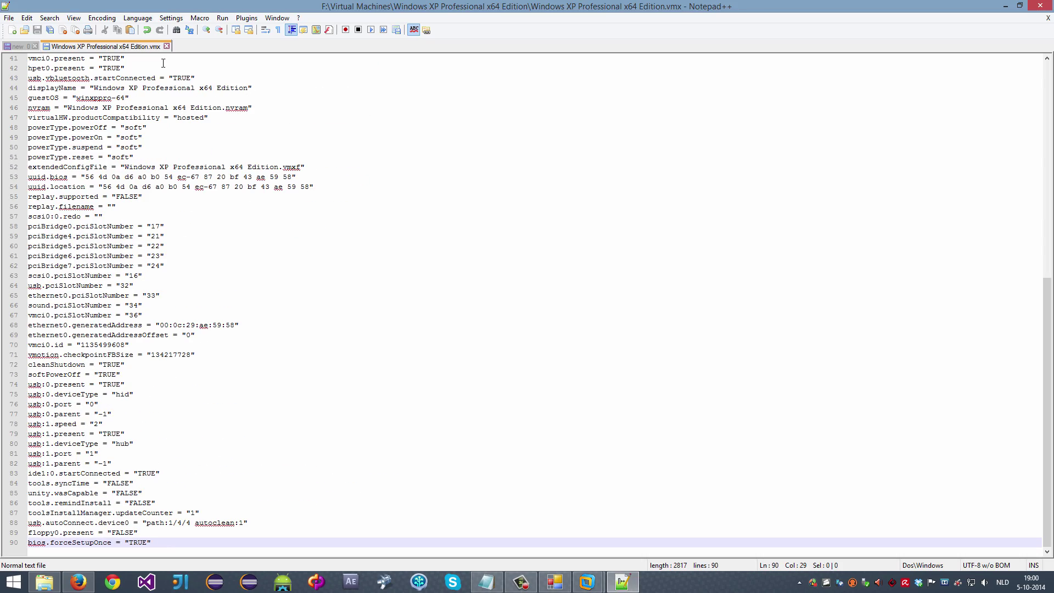
key("alt+F4")
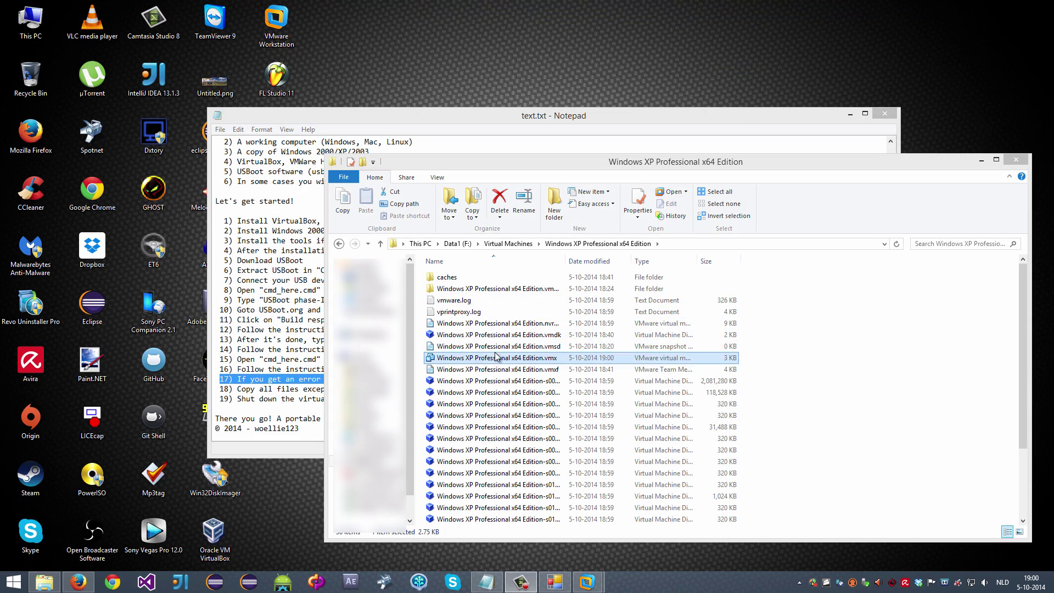
Step: Power on the Windows XP virtual machine and enter its BIOS setup with F2
double_click(499, 361)
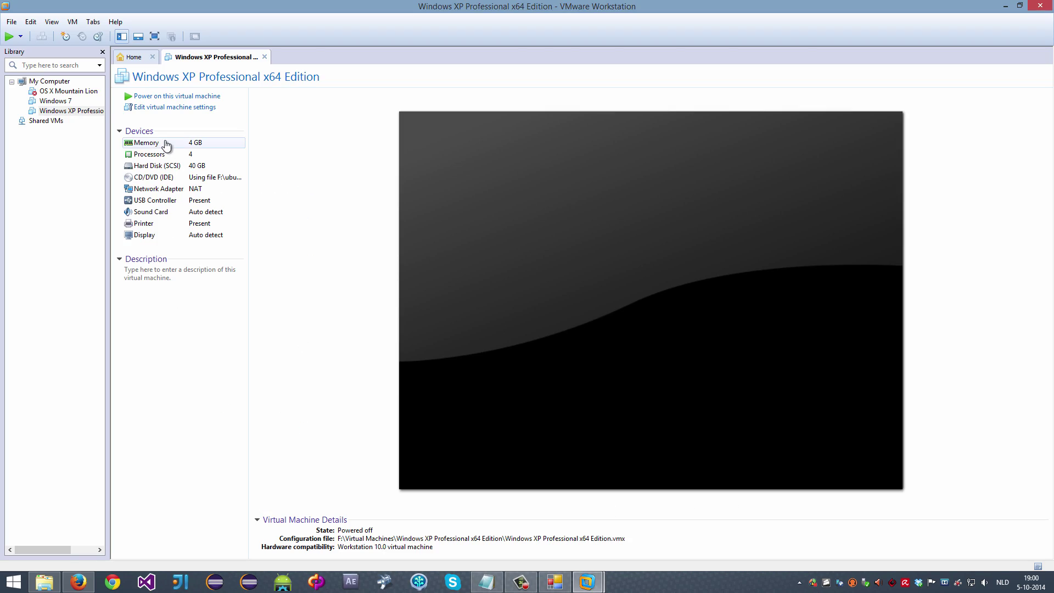
left_click(187, 97)
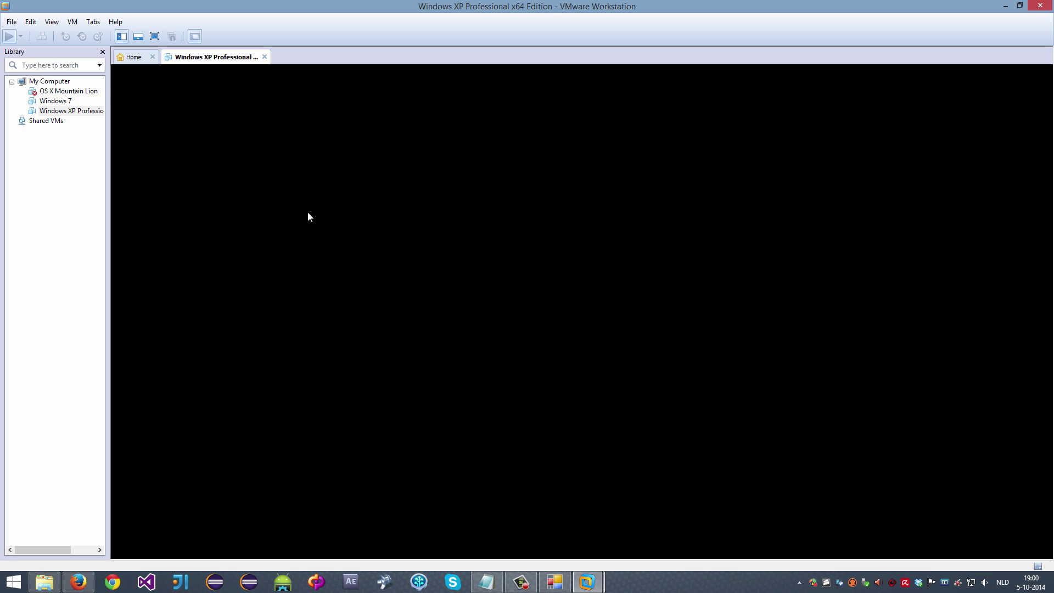
key("F2")
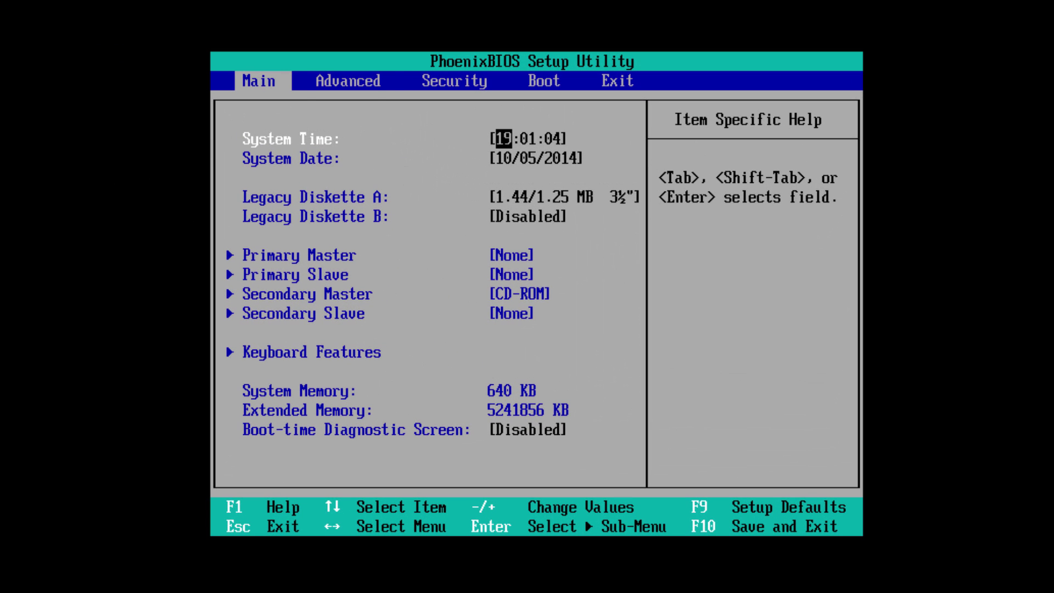
Step: Move CD-ROM Drive to the top of the boot order and exit saving changes
key("Right")
key("Right")
key("Right")
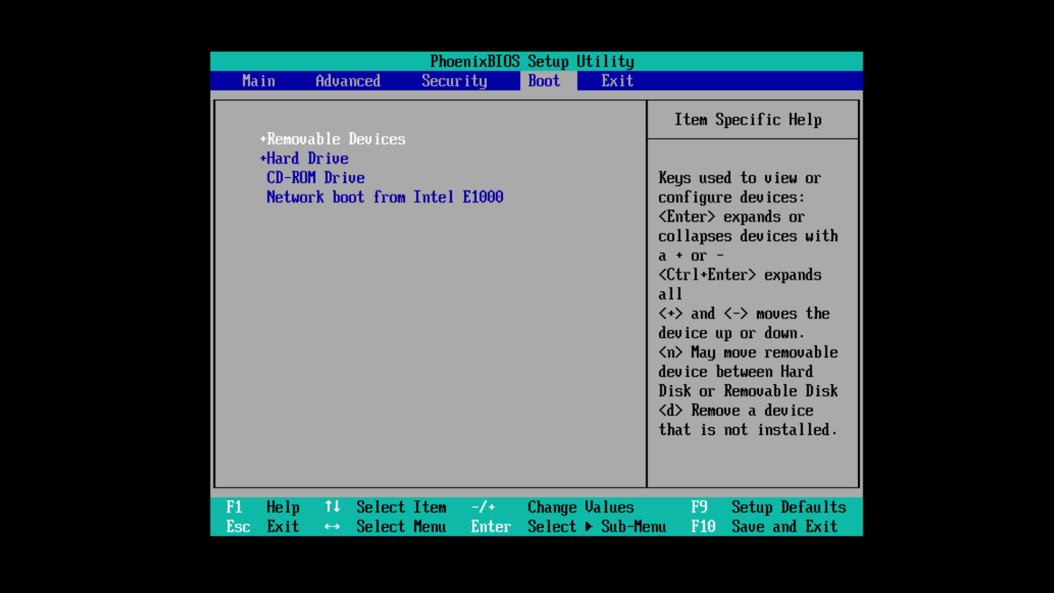
key("Down")
key("Down")
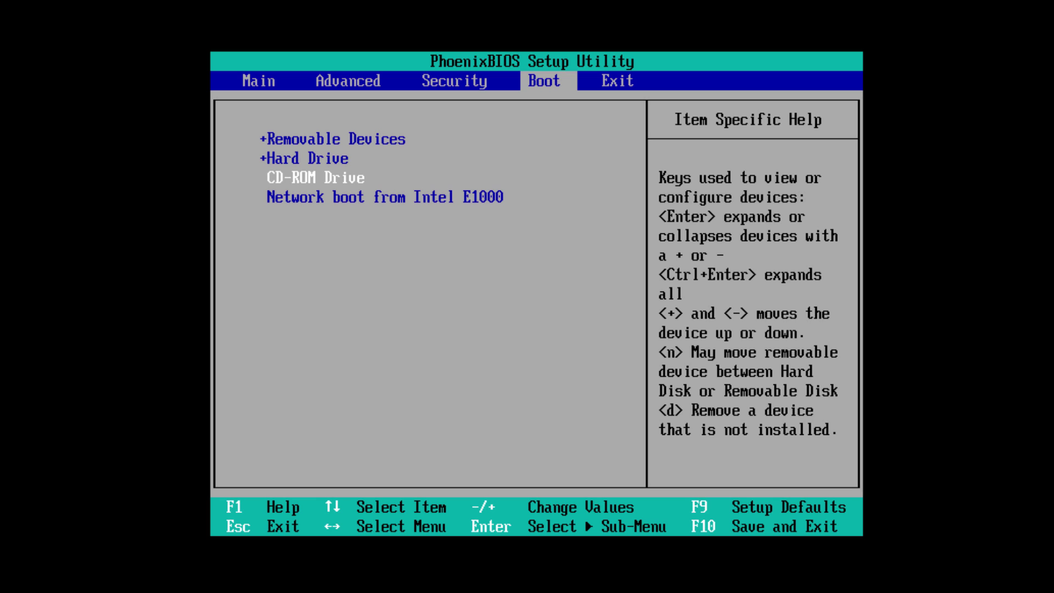
key("plus")
key("plus")
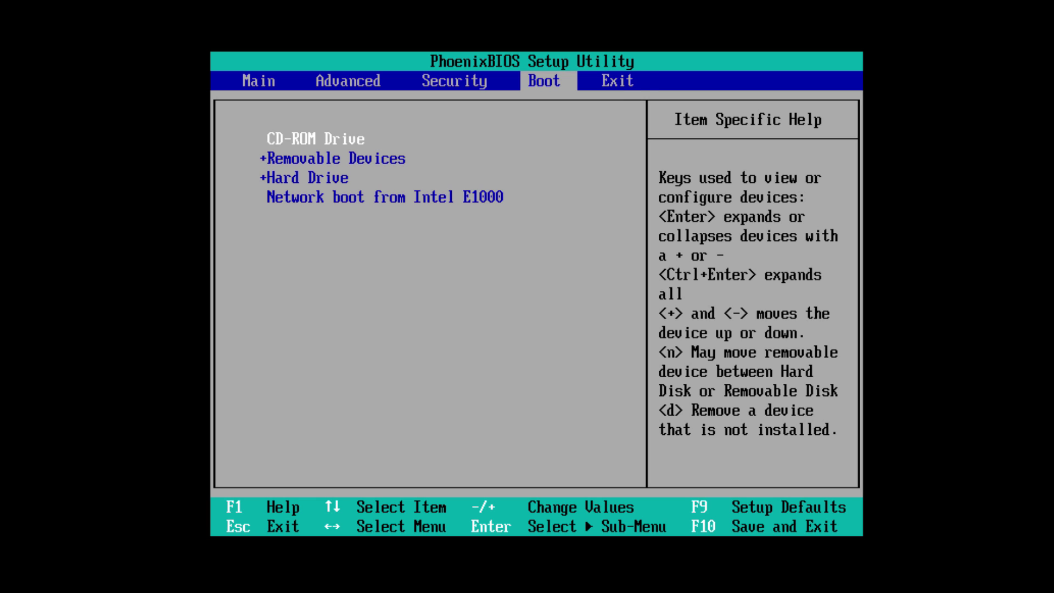
key("Right")
key("Down")
key("Down")
key("Down")
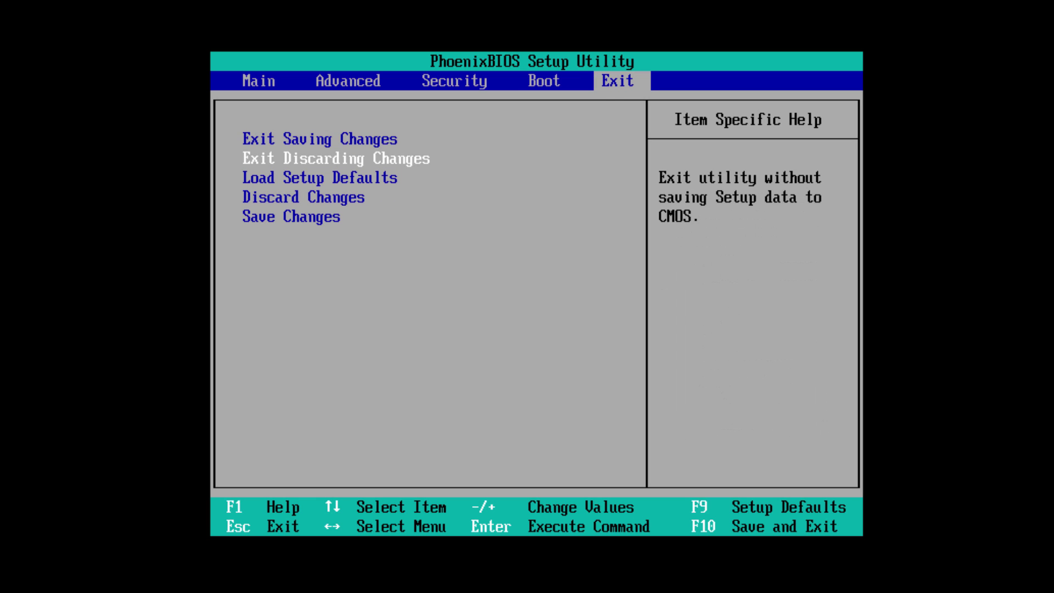
key("Up")
key("Up")
key("Up")
key("Return")
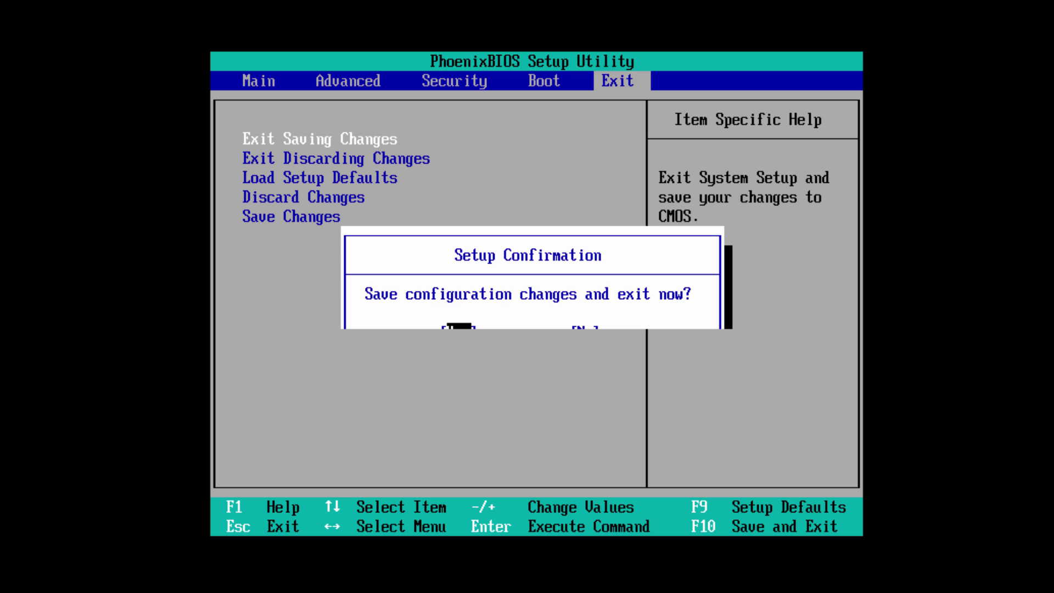
key("Return")
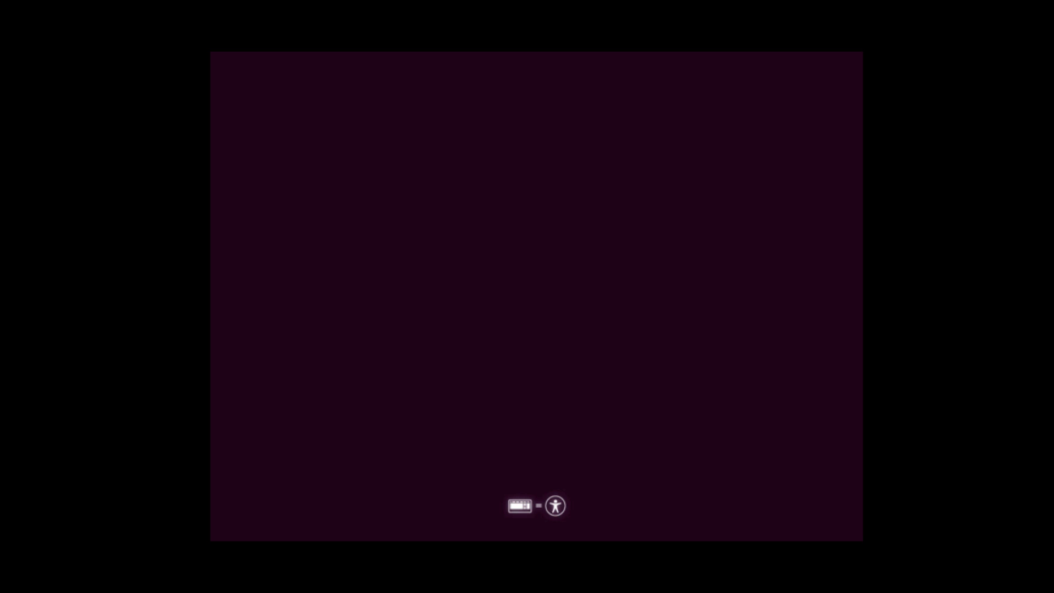
Step: Start the Ubuntu live session in English via Try Ubuntu, then highlight step 18 in the notes
key("Return")
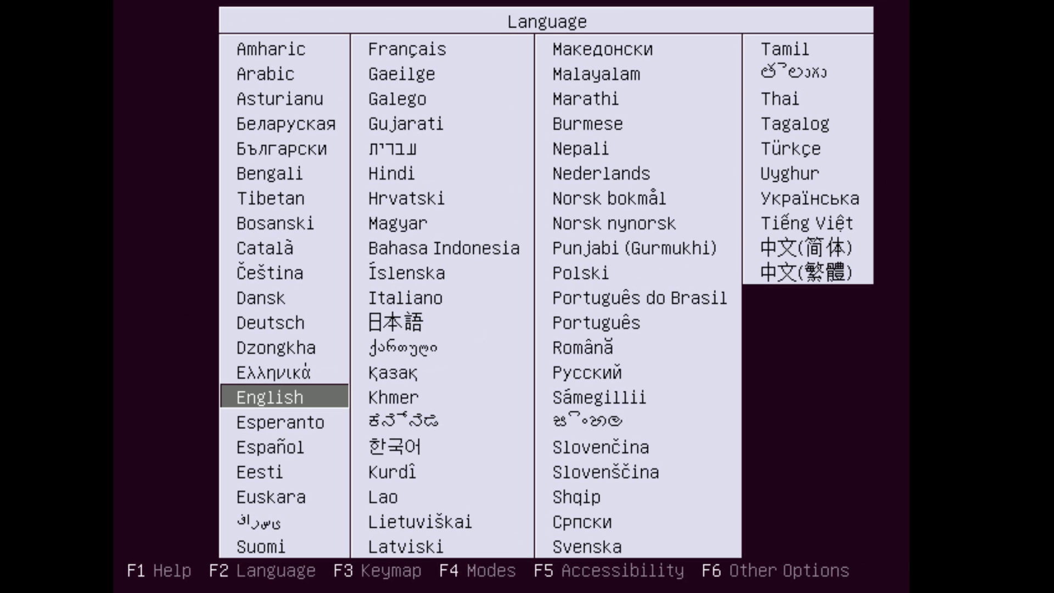
key("Return")
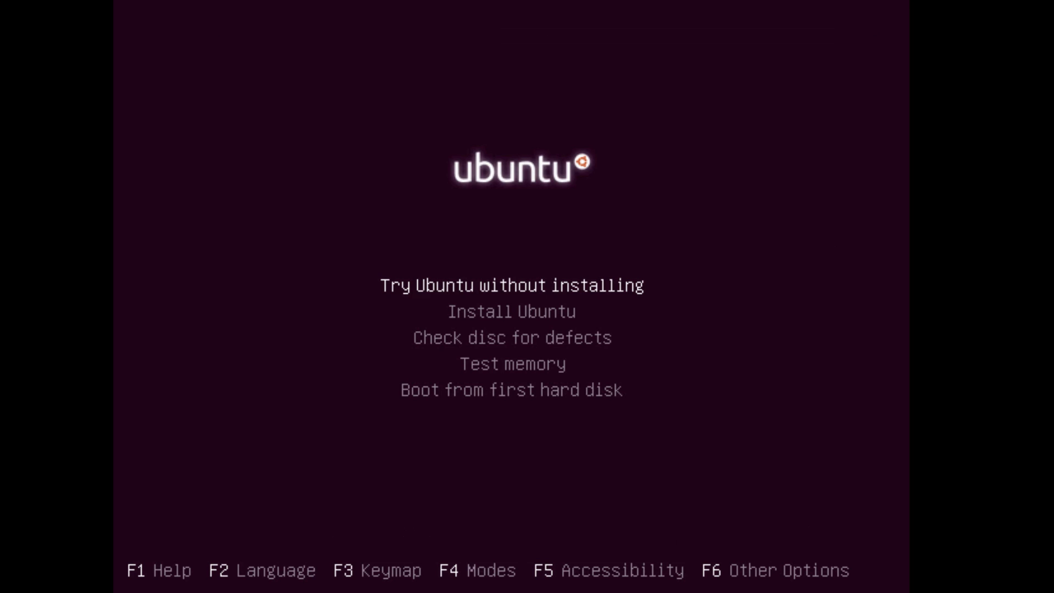
key("Return")
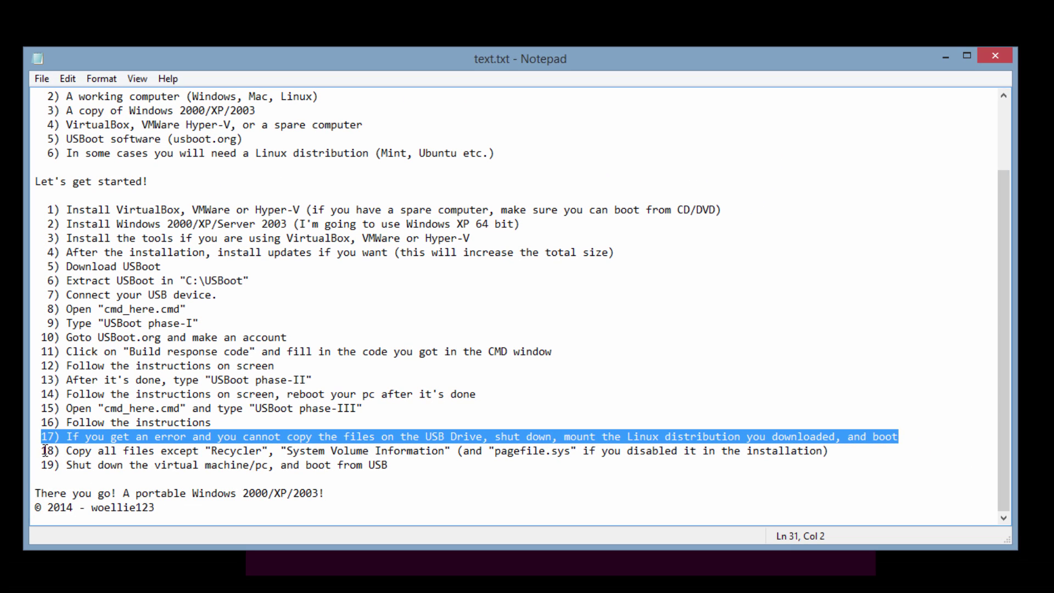
left_click_drag(42, 451, 840, 449)
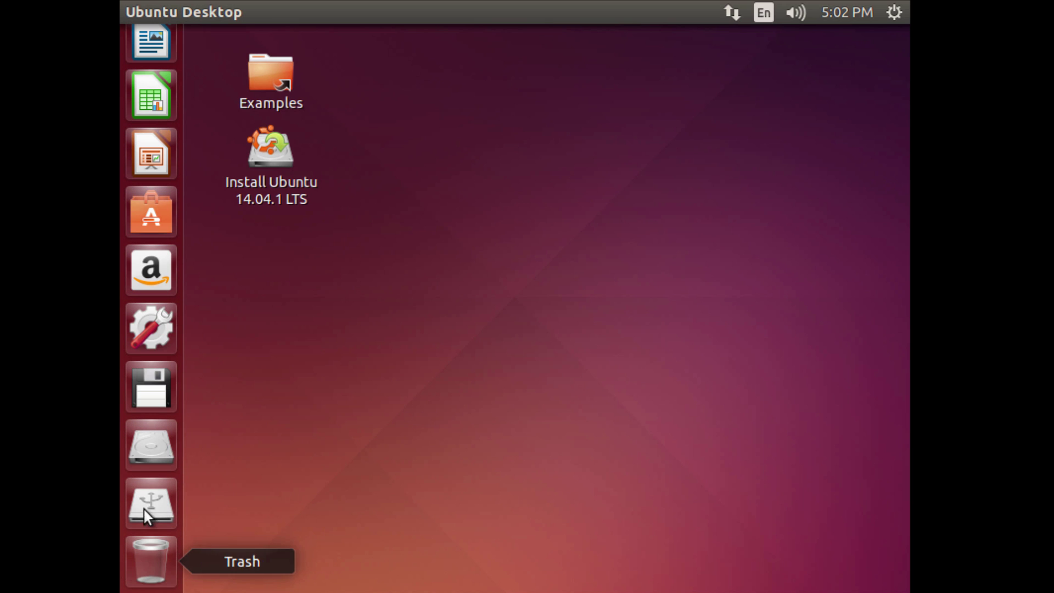
Step: Copy all files on the 43 GB Volume except System Volume Information
left_click(153, 447)
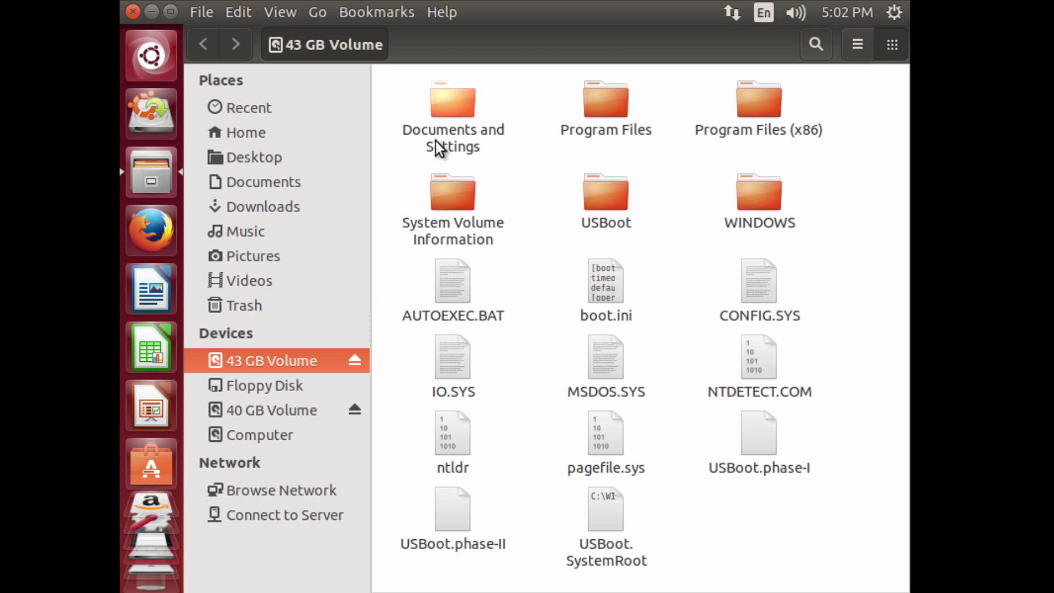
key("ctrl+a")
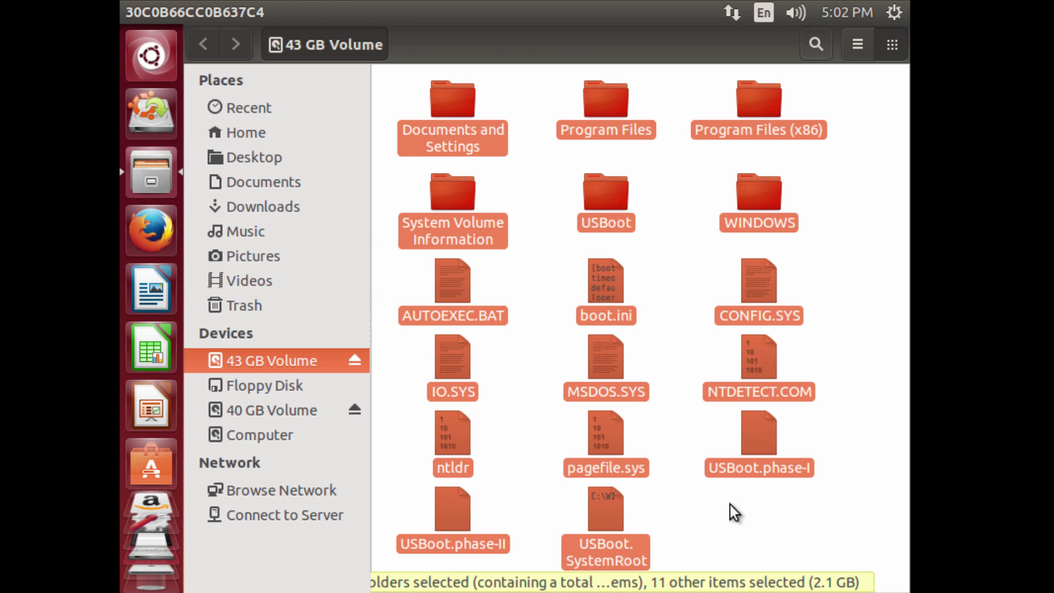
left_click(452, 206, "ctrl")
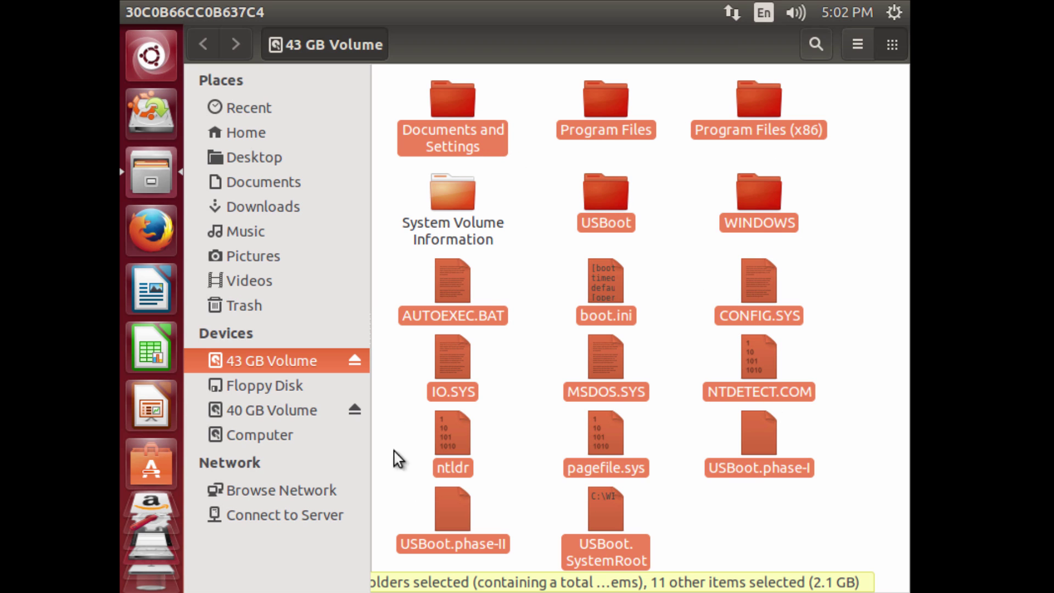
right_click(611, 506)
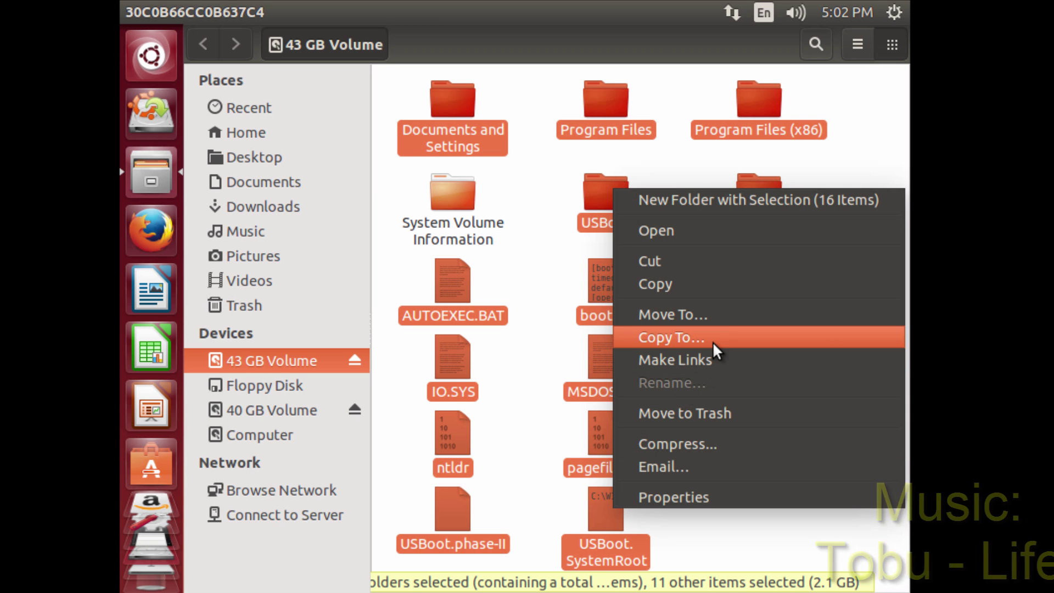
left_click(690, 285)
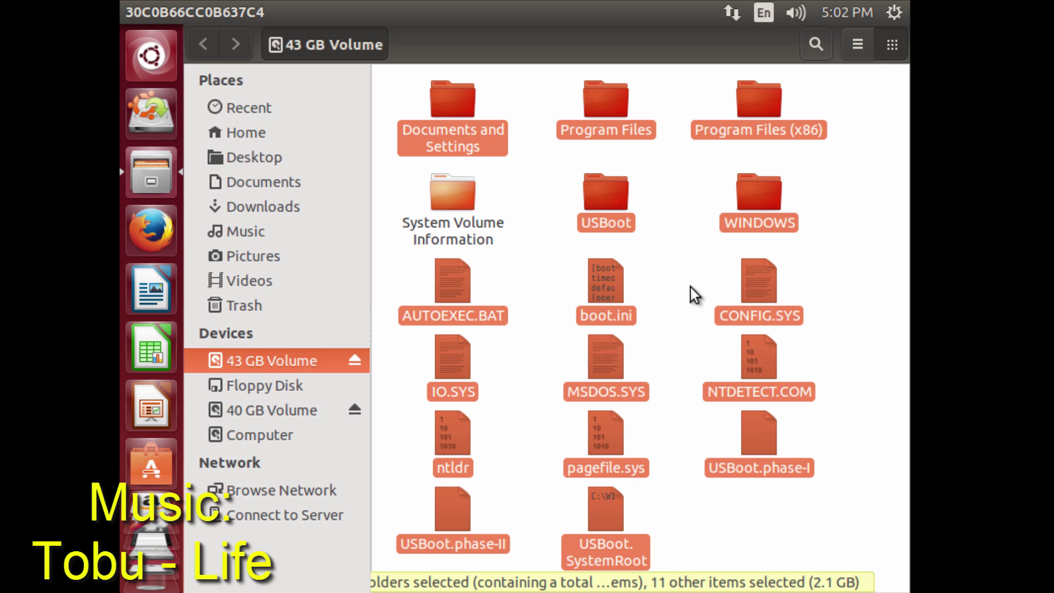
Step: Paste the copied files onto the empty 40 GB Volume and return to step 19 of the notes
left_click(298, 410)
right_click(466, 293)
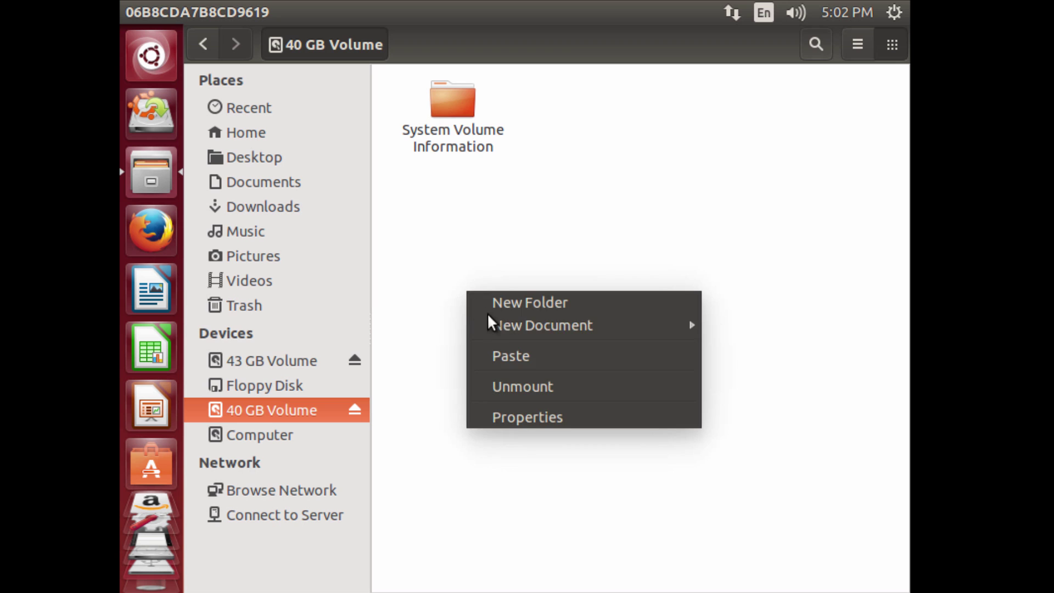
left_click(532, 360)
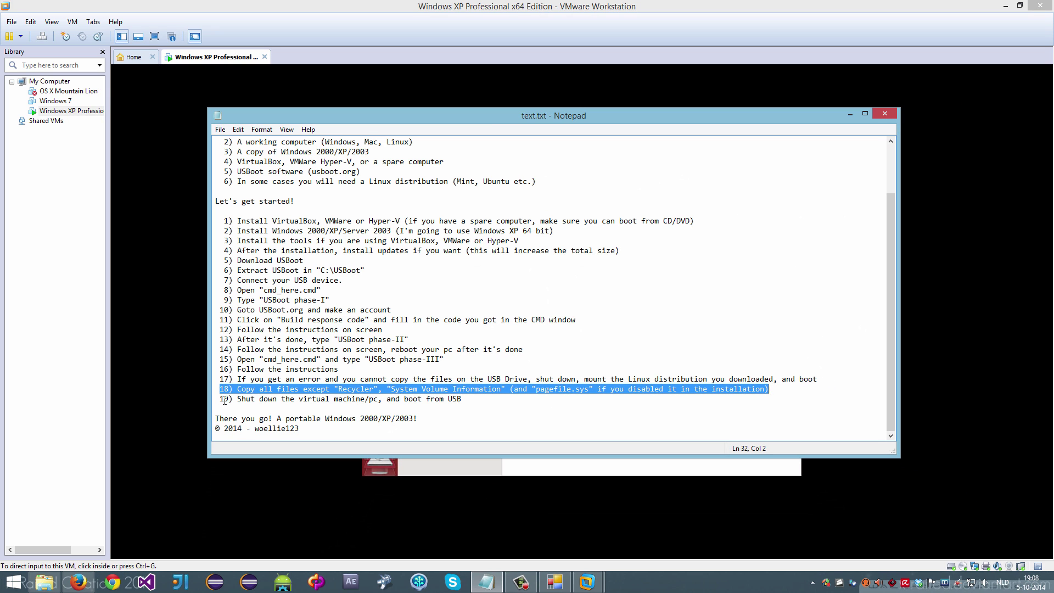
left_click(224, 399)
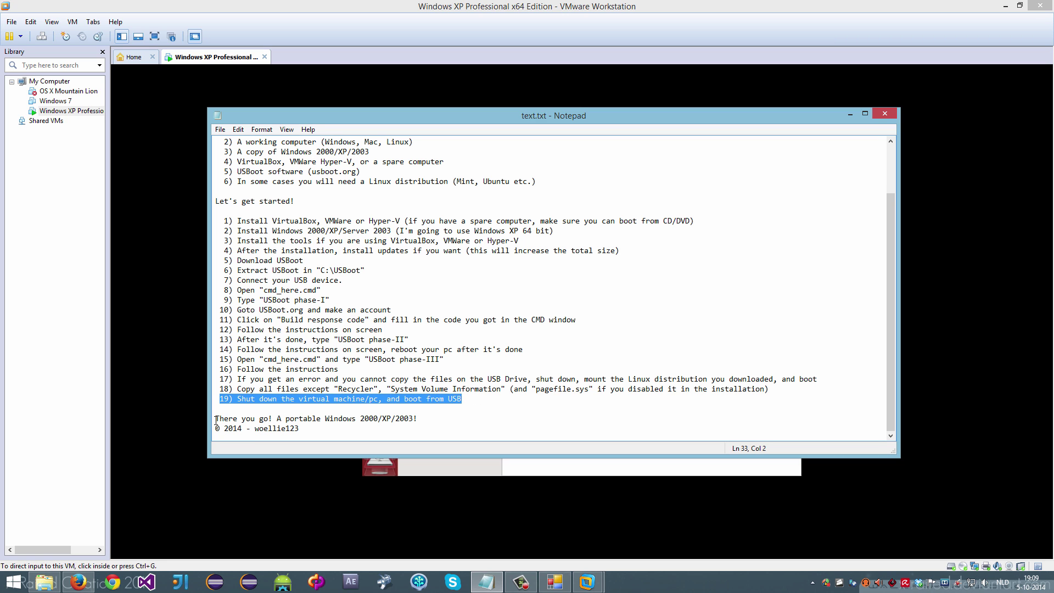
Step: Close the Ubuntu Files window and shut down the live session from the gear menu
left_click_drag(216, 420, 374, 420)
key("Down")
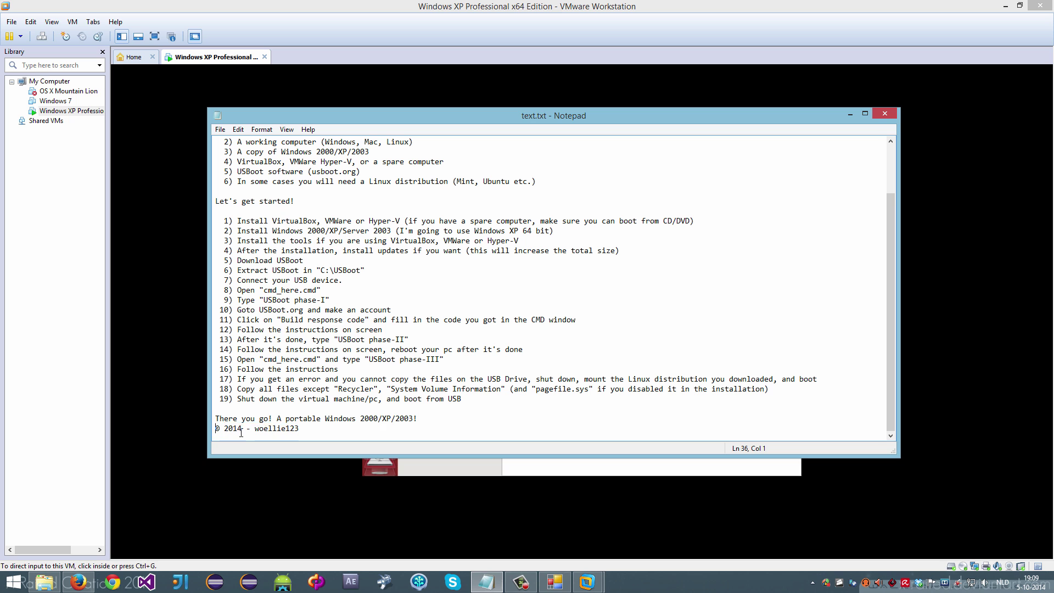
key("alt+Tab")
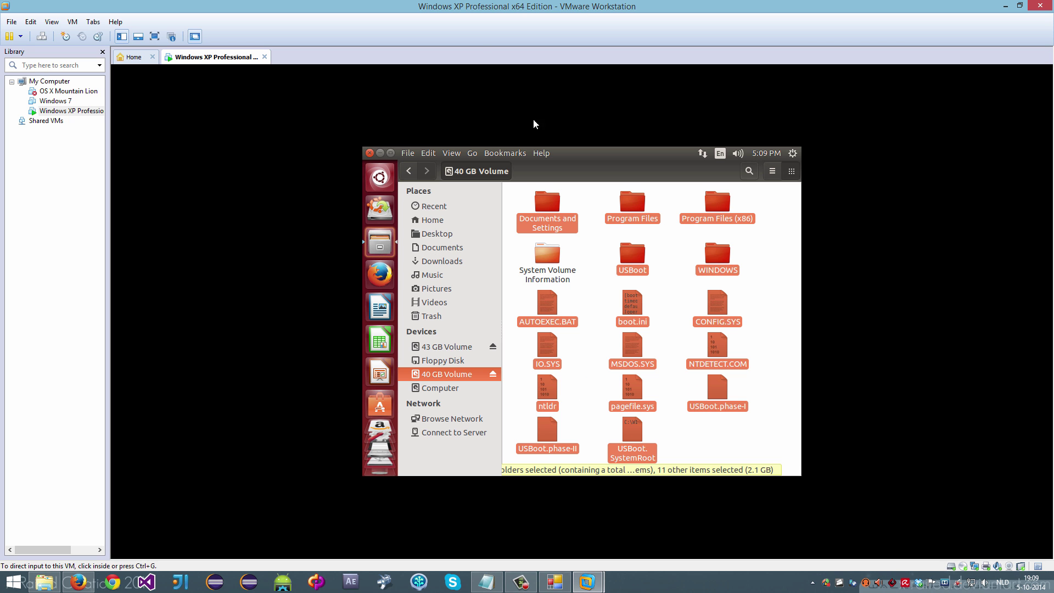
left_click(371, 153)
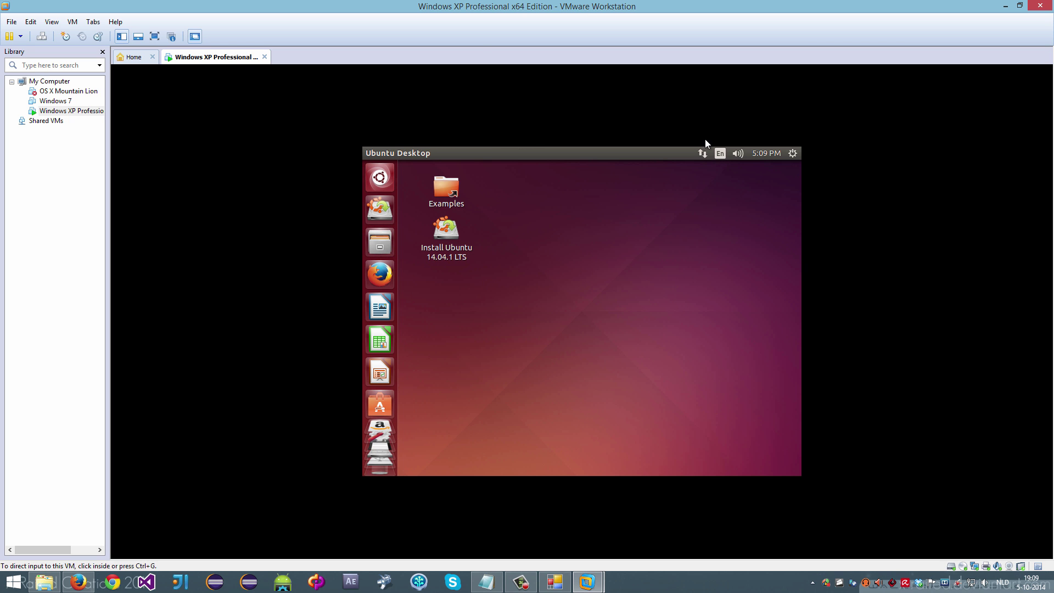
left_click(794, 155)
left_click(716, 257)
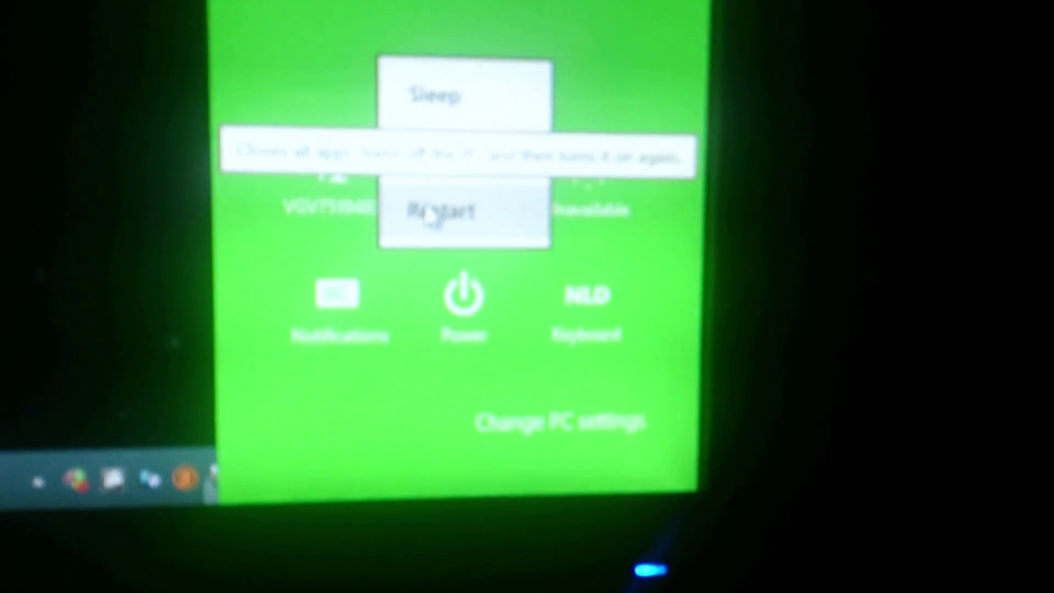
Step: Restart the PC, boot from USB-HDD0 through the F12 boot menu, and open My Computer Properties
left_click(399, 214)
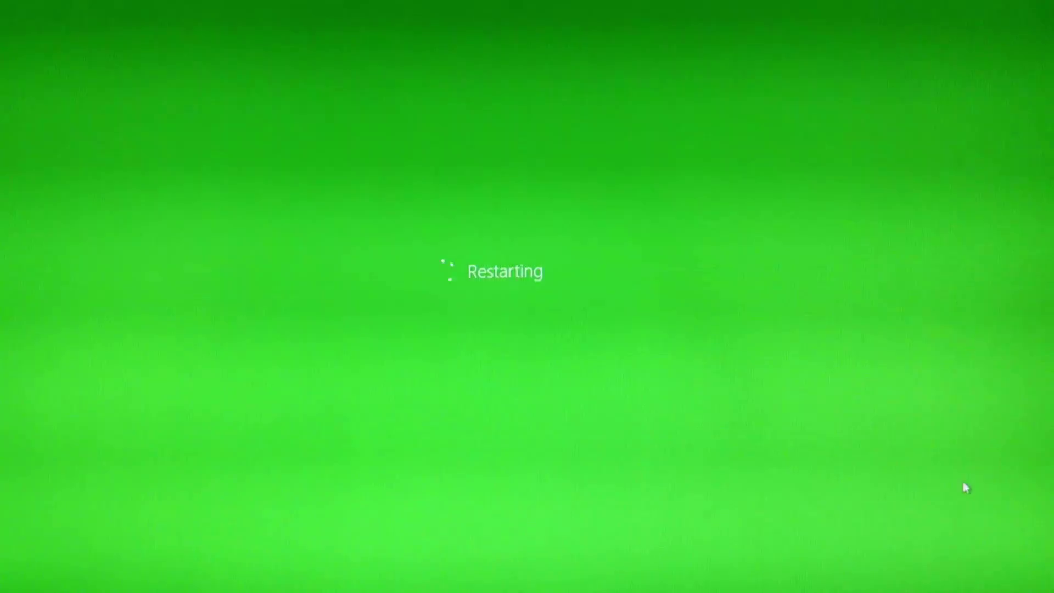
key("F12")
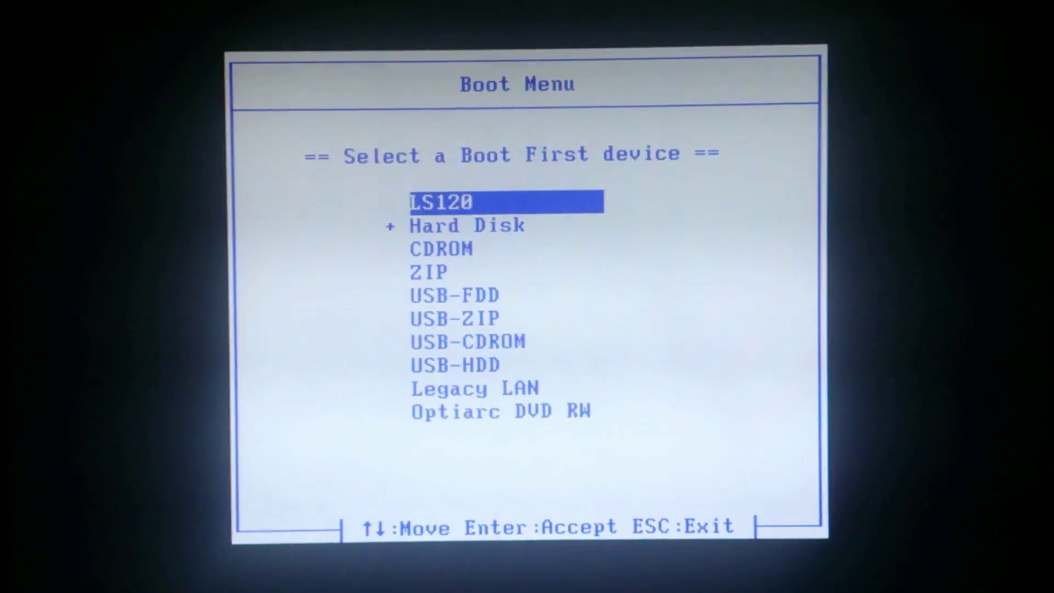
key("Return")
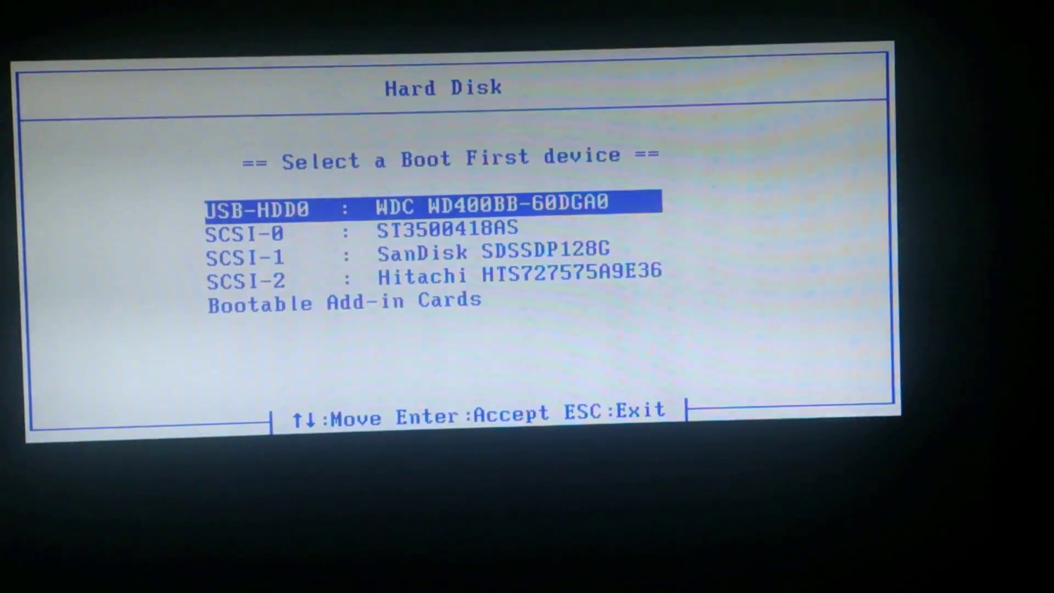
key("Return")
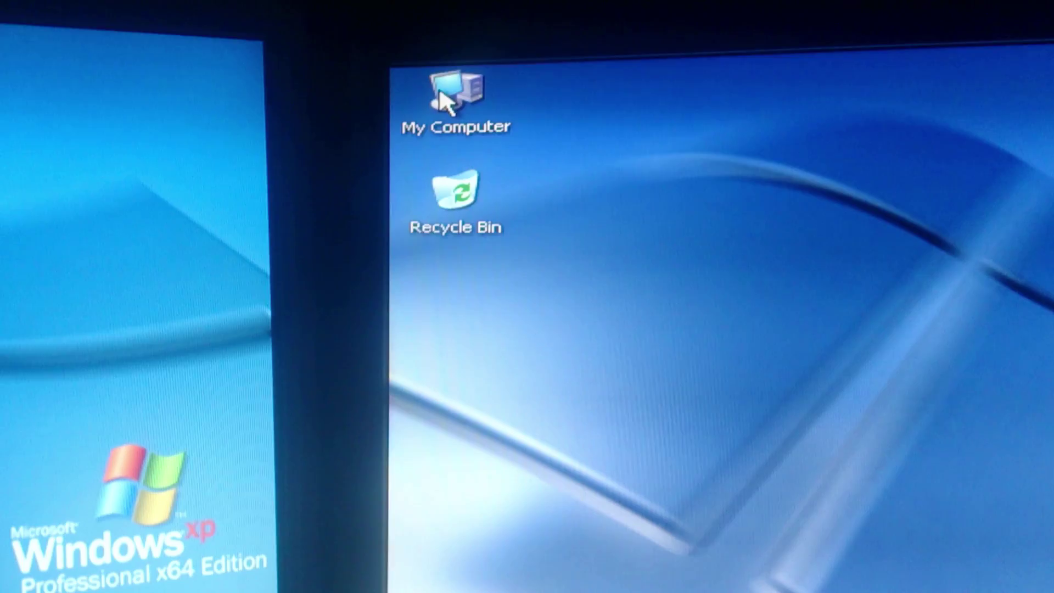
right_click(444, 99)
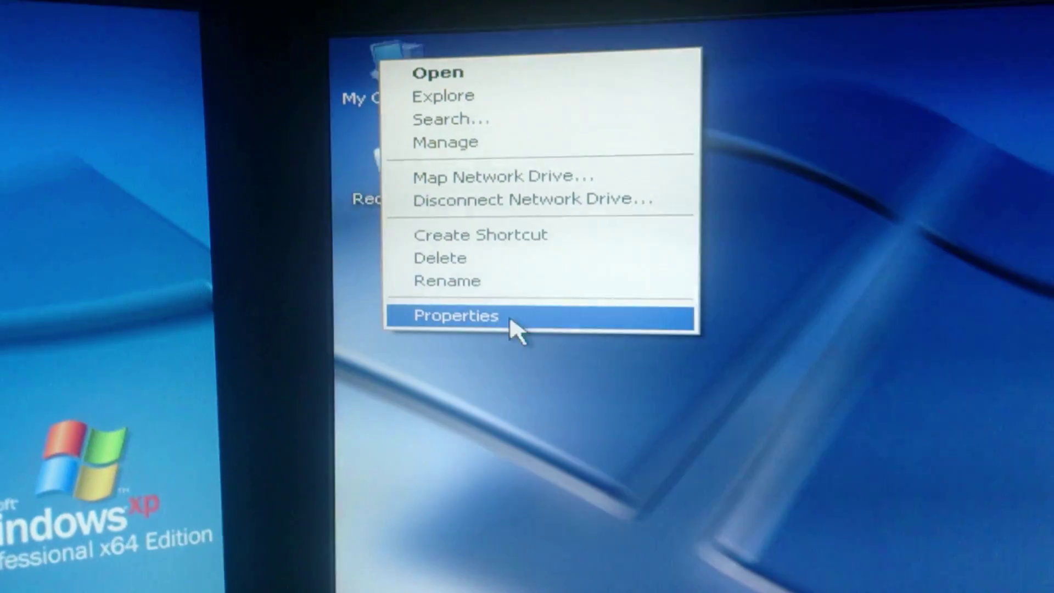
left_click(574, 367)
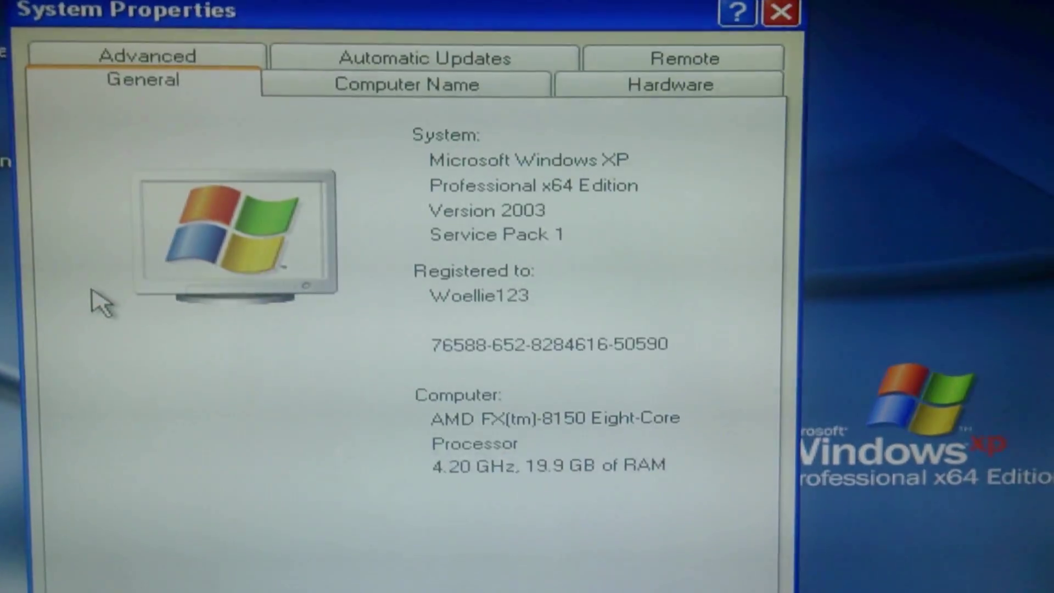